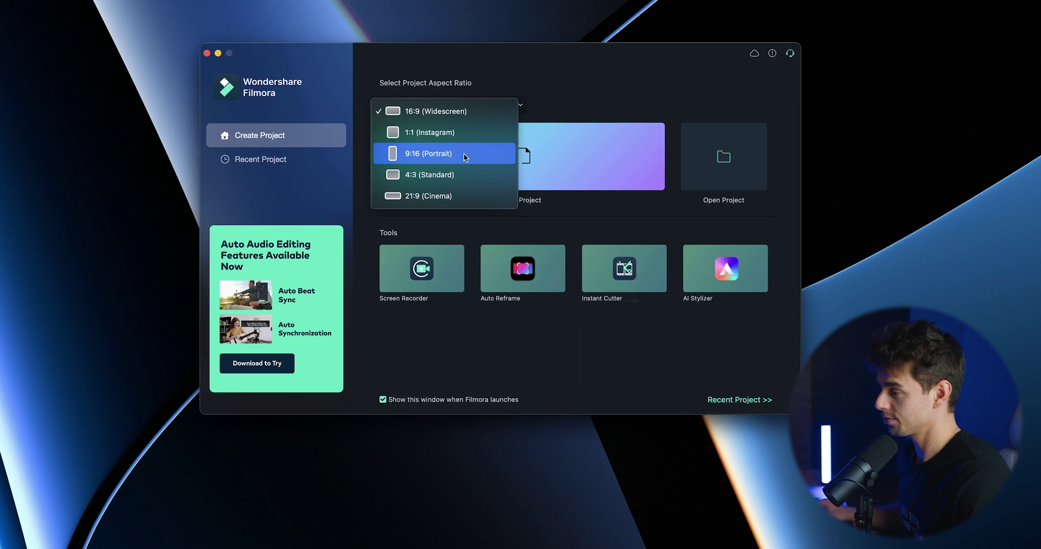
Create a new project with the 16:9 (Widescreen) aspect ratio.
click(557, 81)
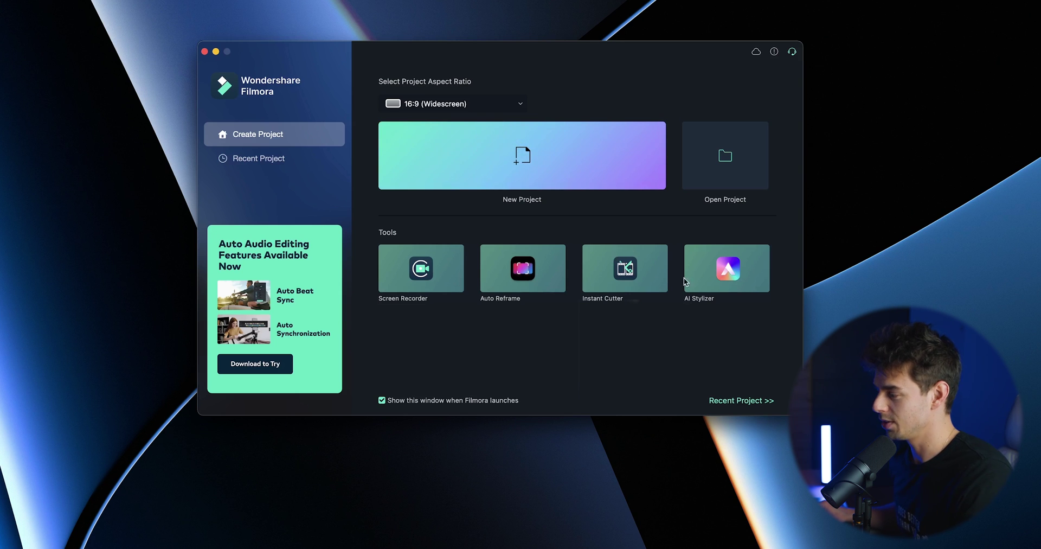
click(511, 151)
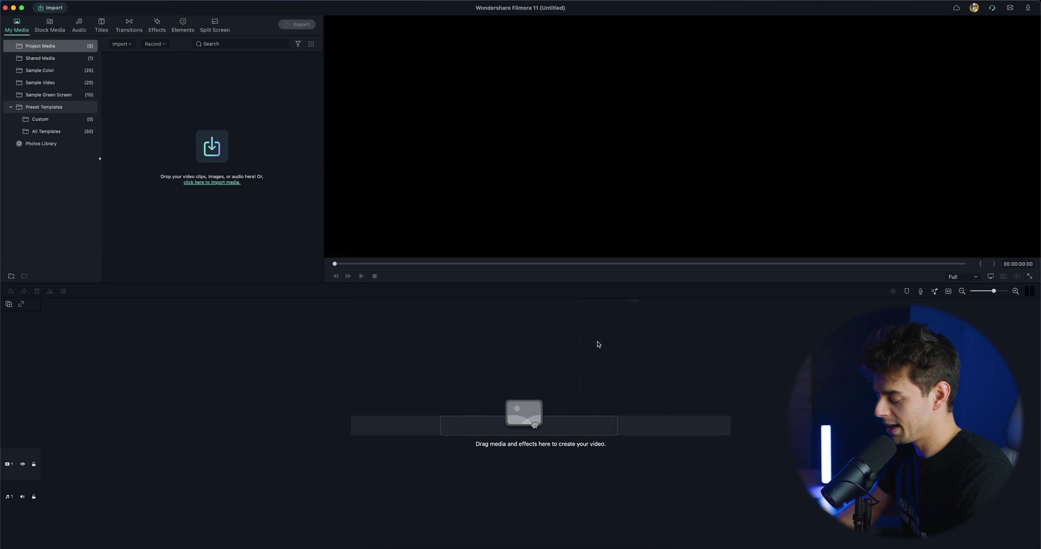
Import all clips from IMG_1036.MOV to IMG_1229.MOV from the Holiday folder on the 2TB SSD.
key(super+i)
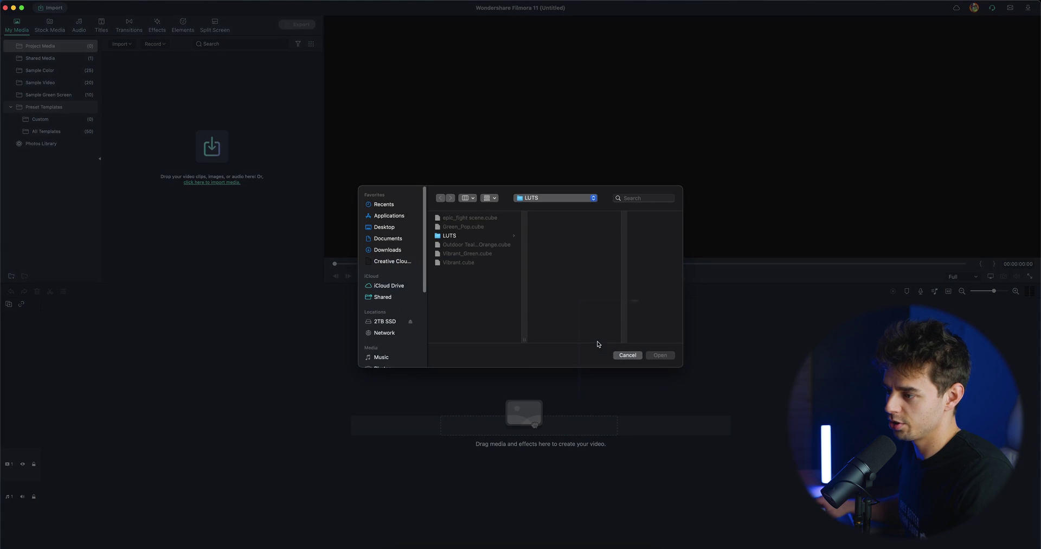
click(385, 321)
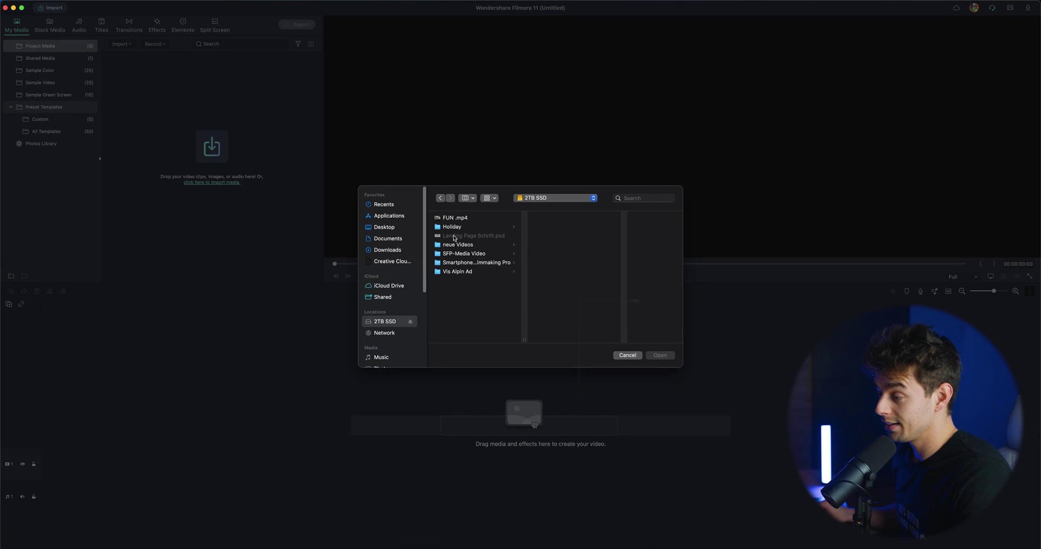
click(456, 228)
click(539, 219)
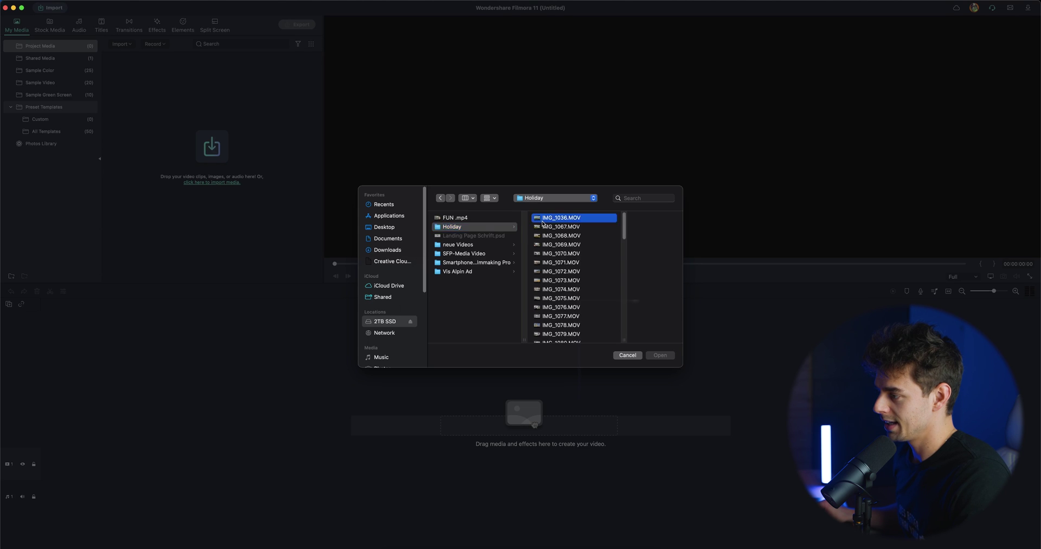
scroll(512, 304, down, 15)
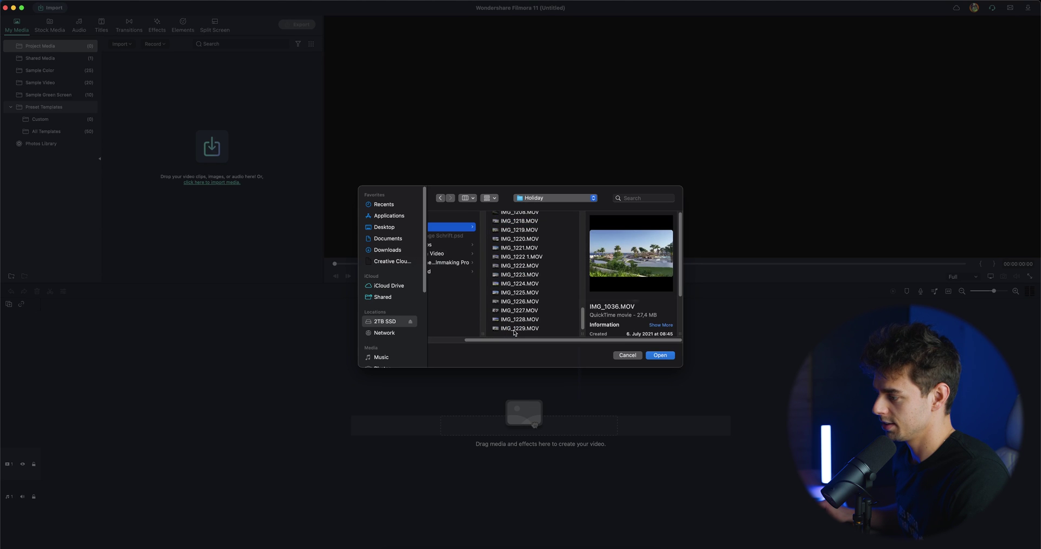
shift+click(515, 330)
click(662, 356)
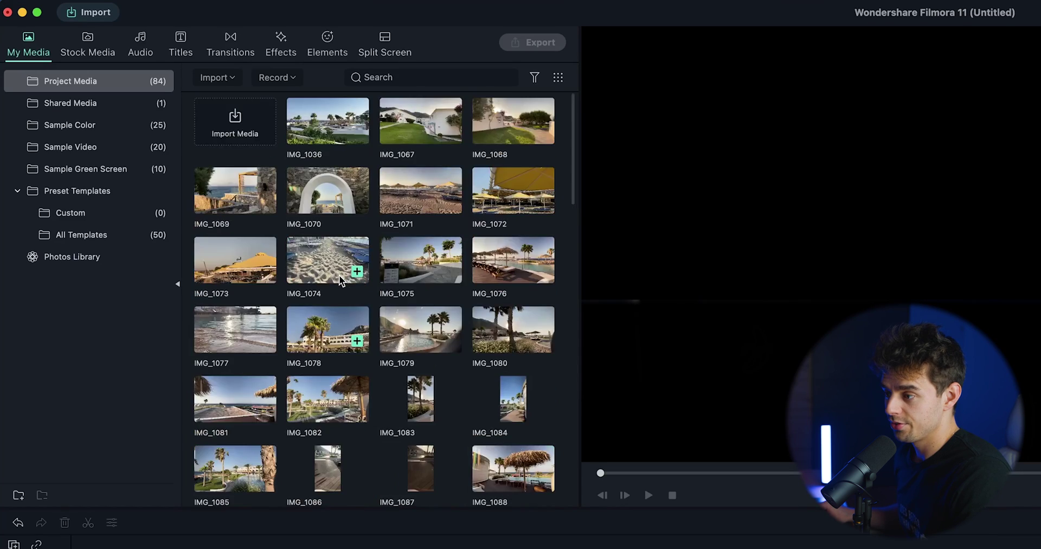
Look through the imported clips and preview IMG_1036.
scroll(340, 274, down, 15)
scroll(337, 278, up, 15)
double_click(330, 133)
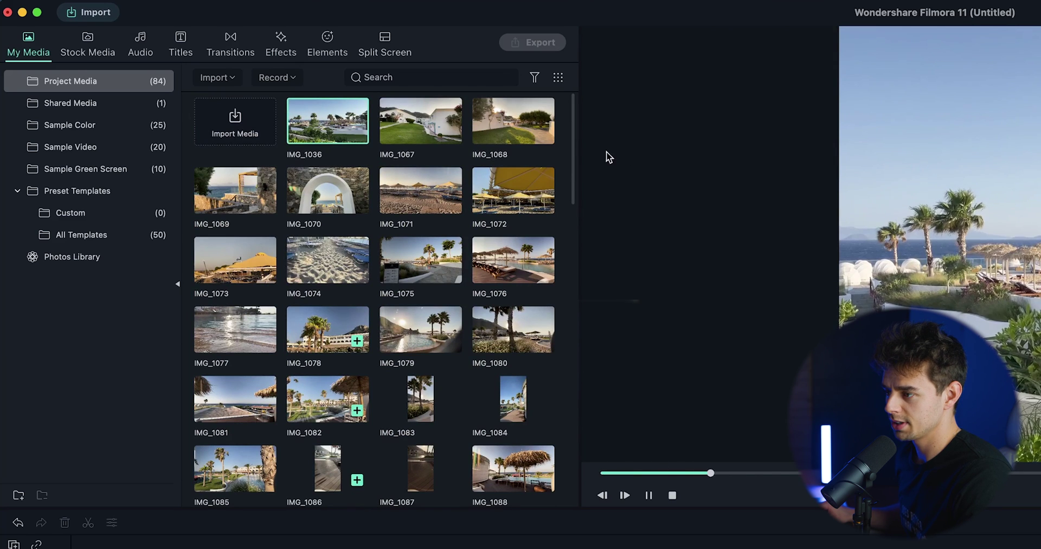
Place clip IMG_1070 on the timeline with the project matched to the media at 3840x2160 and 60.01 fps, and preview its middle.
click(329, 180)
drag(534, 424, 50, 415)
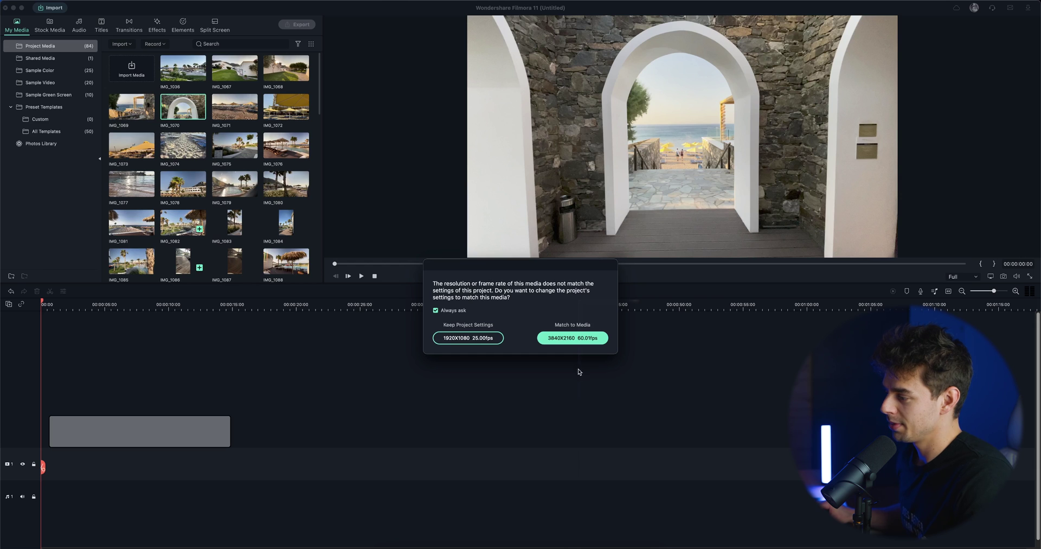
click(591, 339)
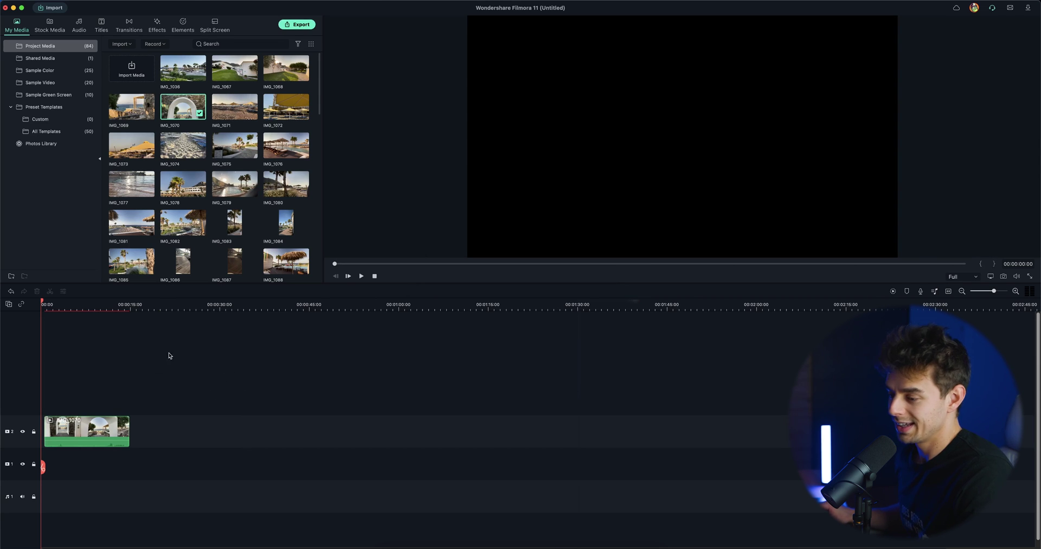
click(81, 304)
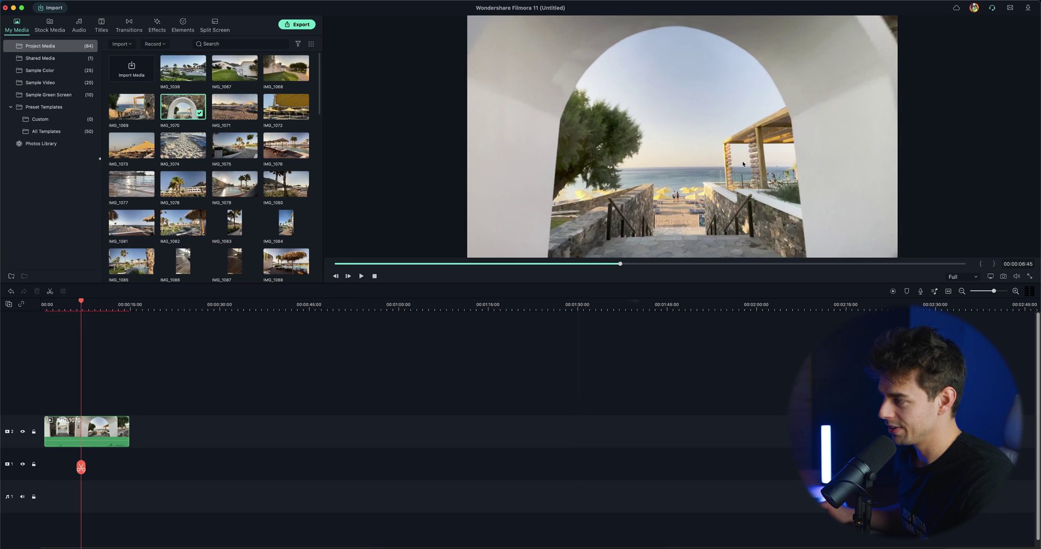
Review the frame rate and resolution options in the project settings.
click(111, 2)
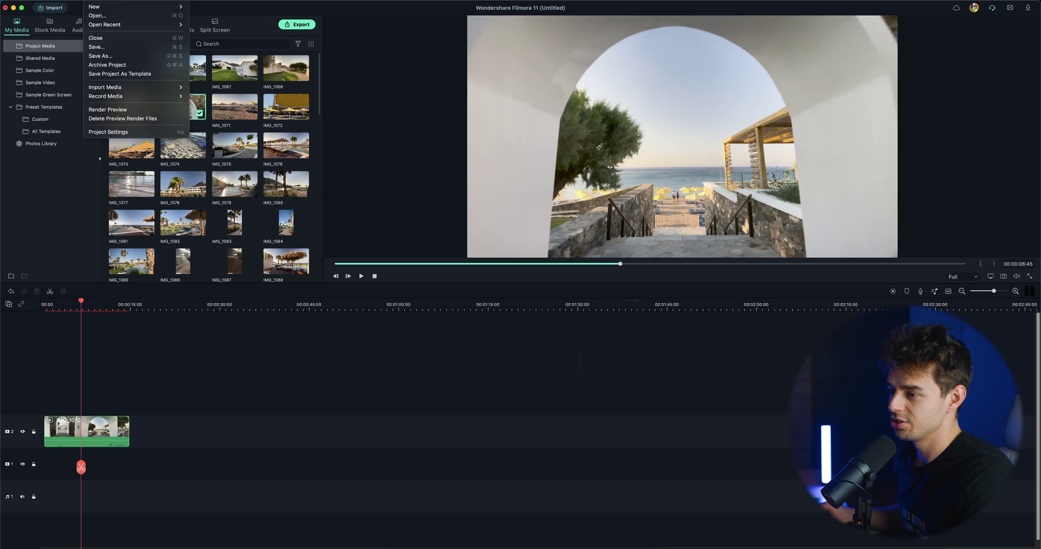
click(117, 131)
click(508, 300)
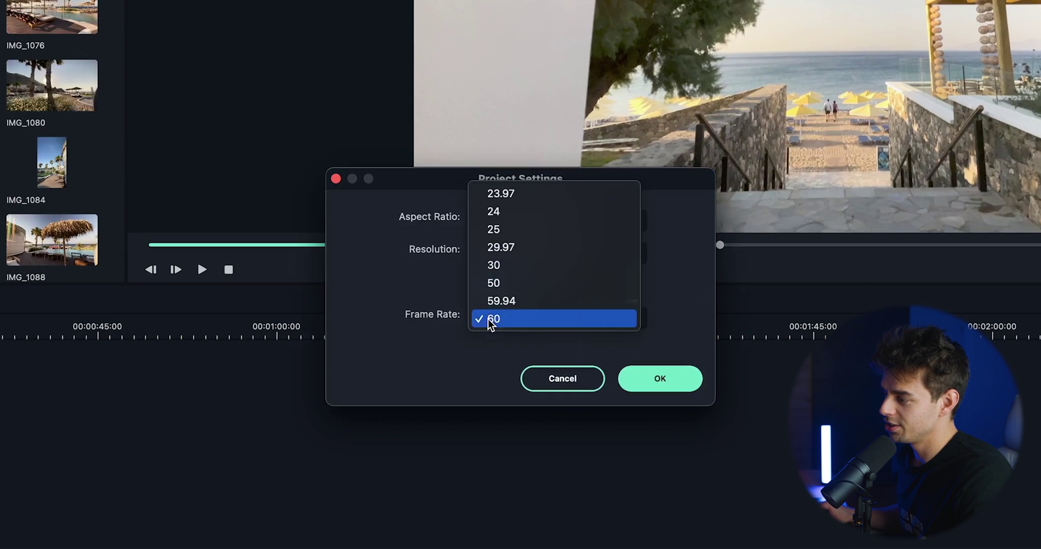
click(460, 354)
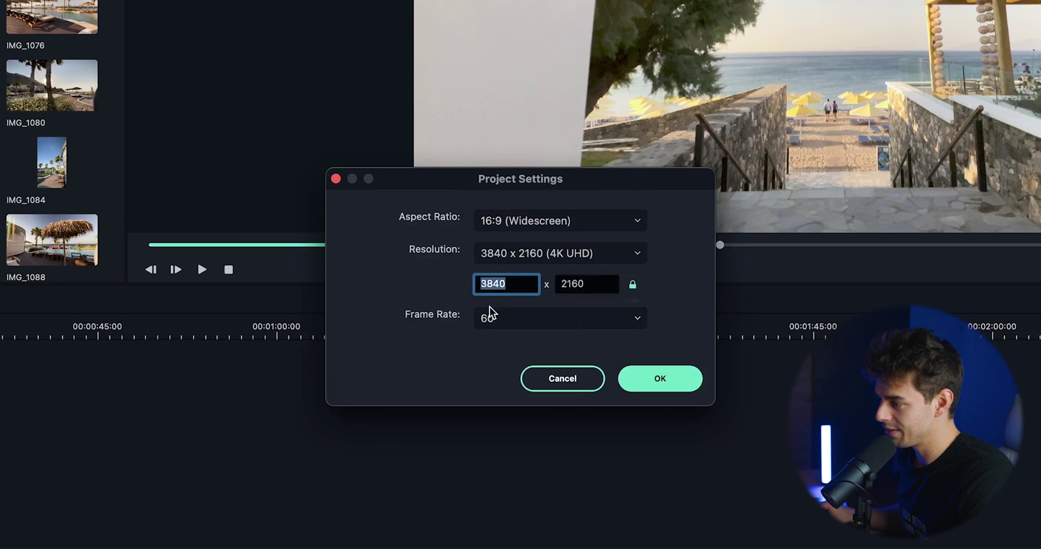
click(529, 255)
click(490, 256)
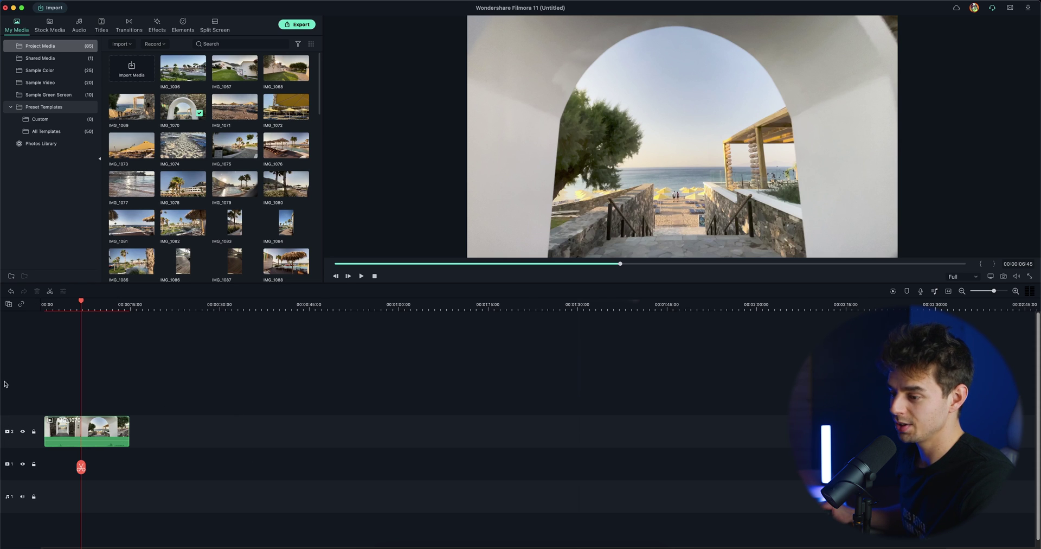
Move the IMG_1070 clip from video track 2 to the start of video track 1.
drag(93, 421, 94, 455)
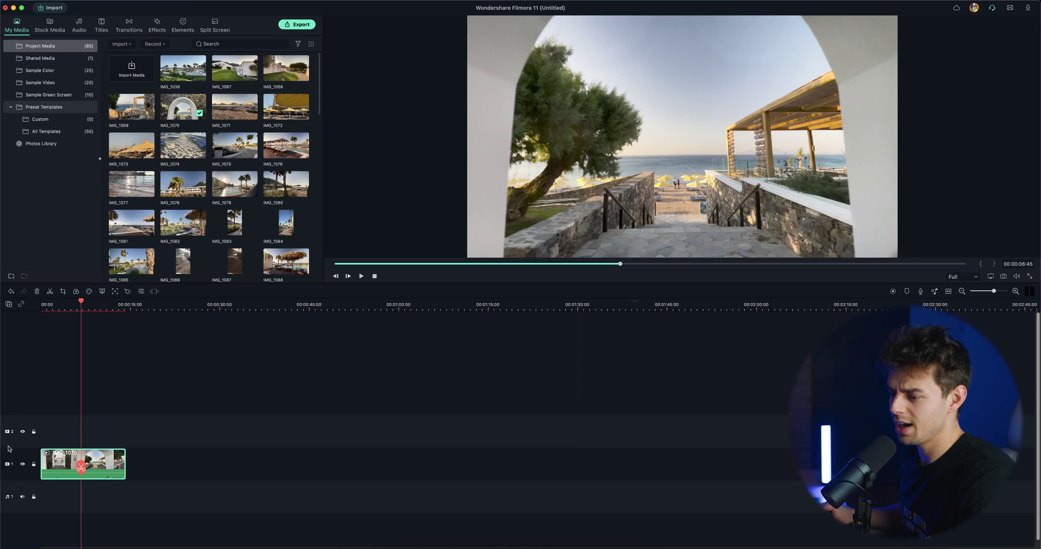
click(8, 304)
click(17, 307)
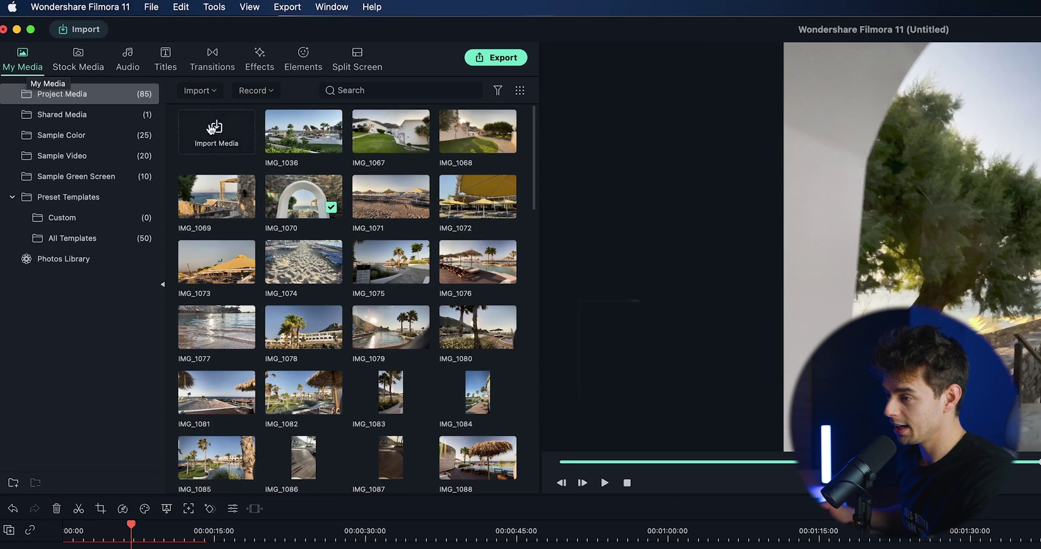
Look through the project's imported clips and the stock media sources.
scroll(242, 152, down, 20)
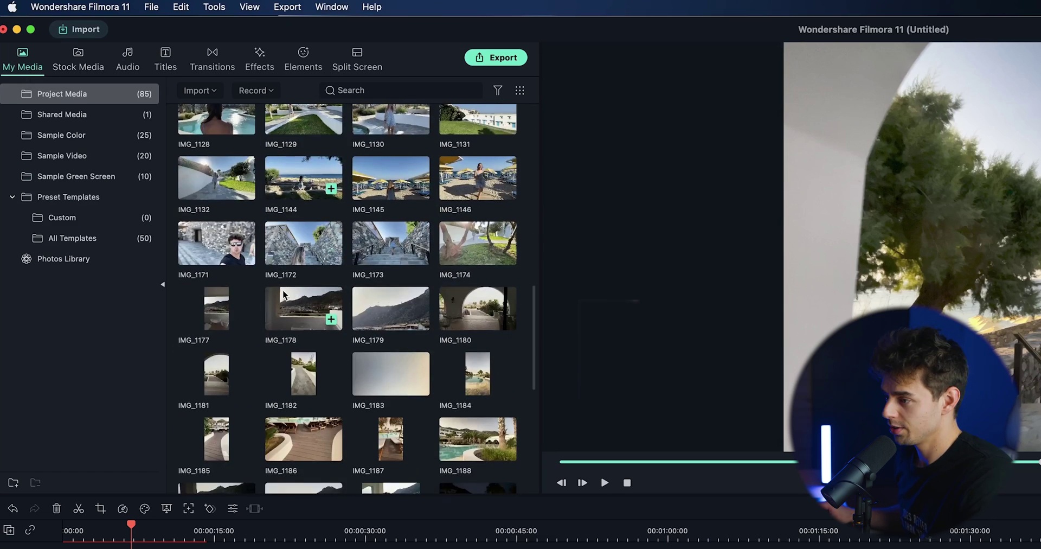
scroll(288, 303, down, 10)
scroll(356, 438, up, 15)
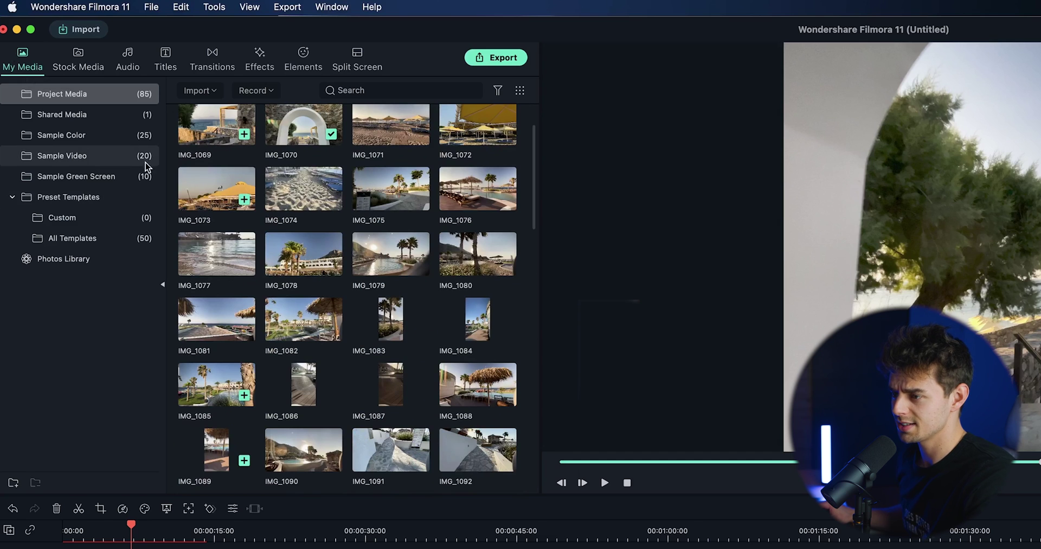
click(76, 63)
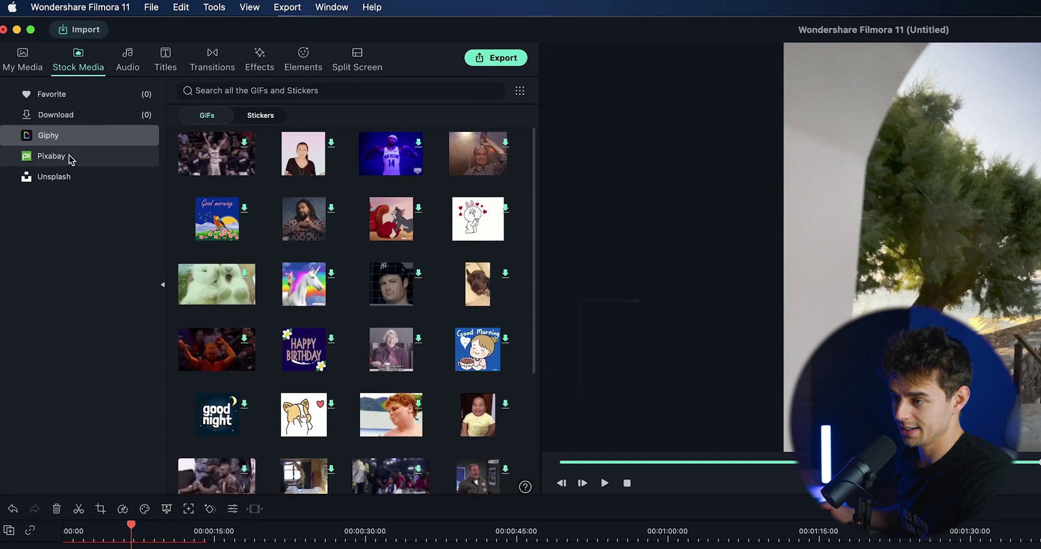
Browse the included music and sound tracks in the audio library.
click(127, 54)
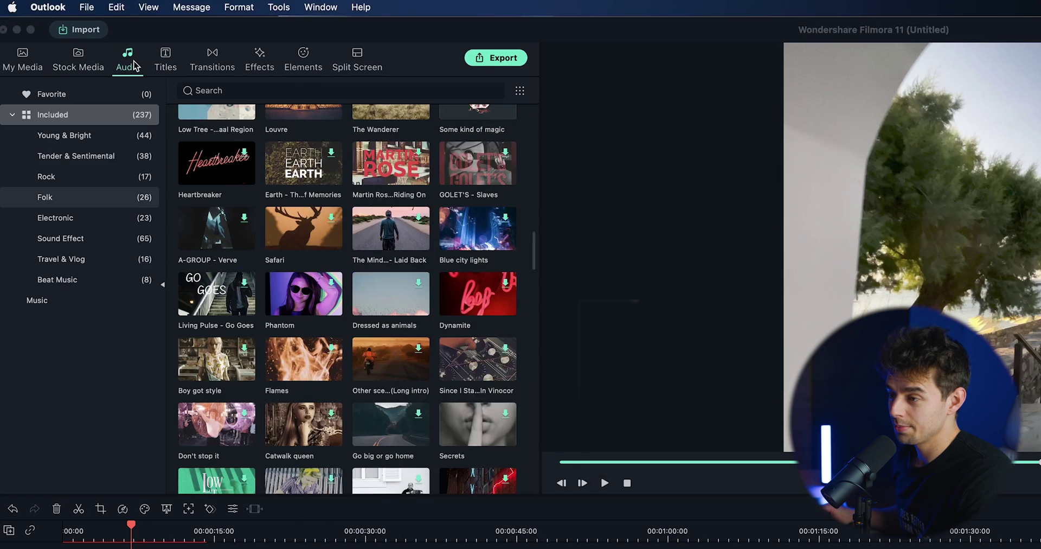
scroll(293, 206, down, 8)
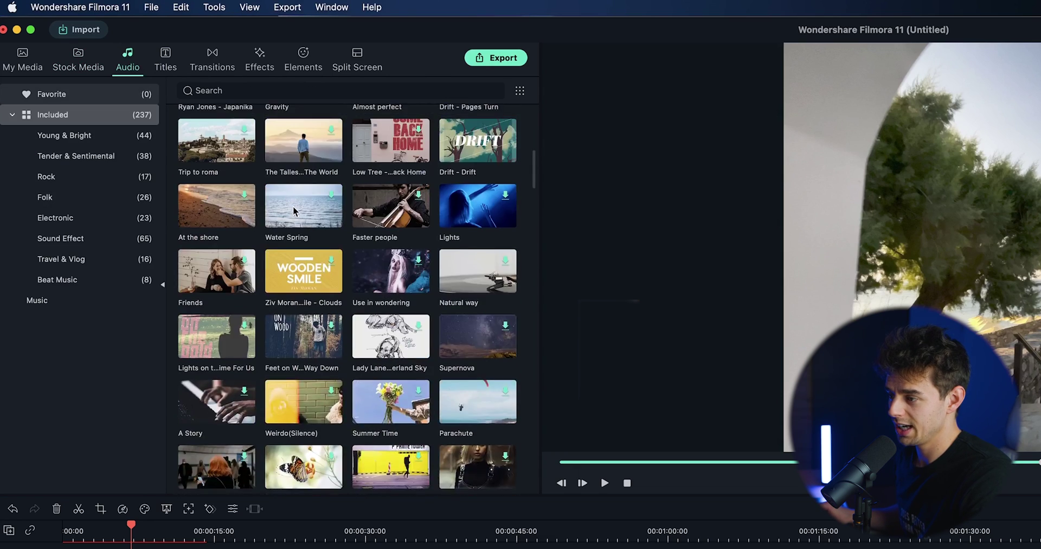
scroll(297, 216, down, 10)
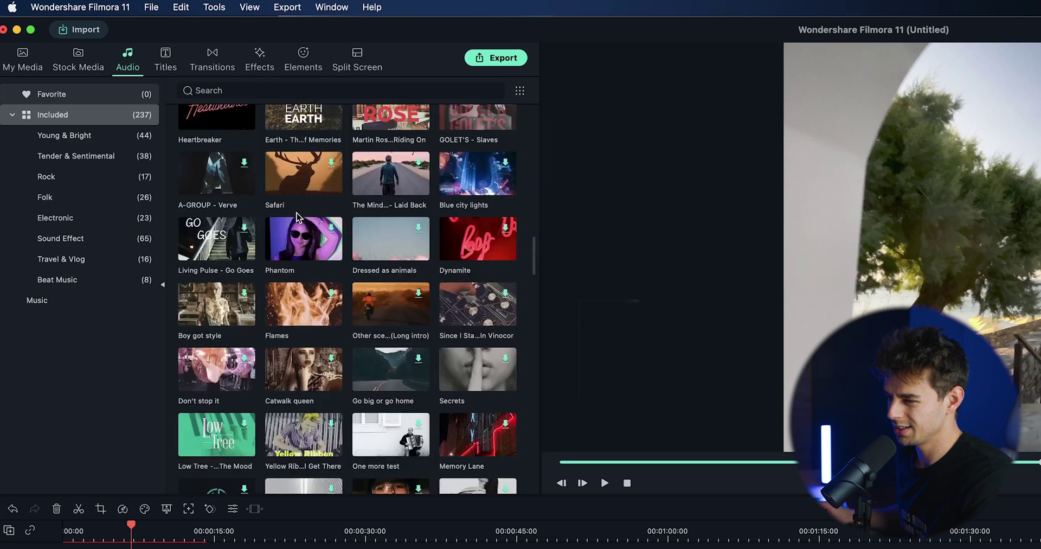
scroll(298, 215, up, 5)
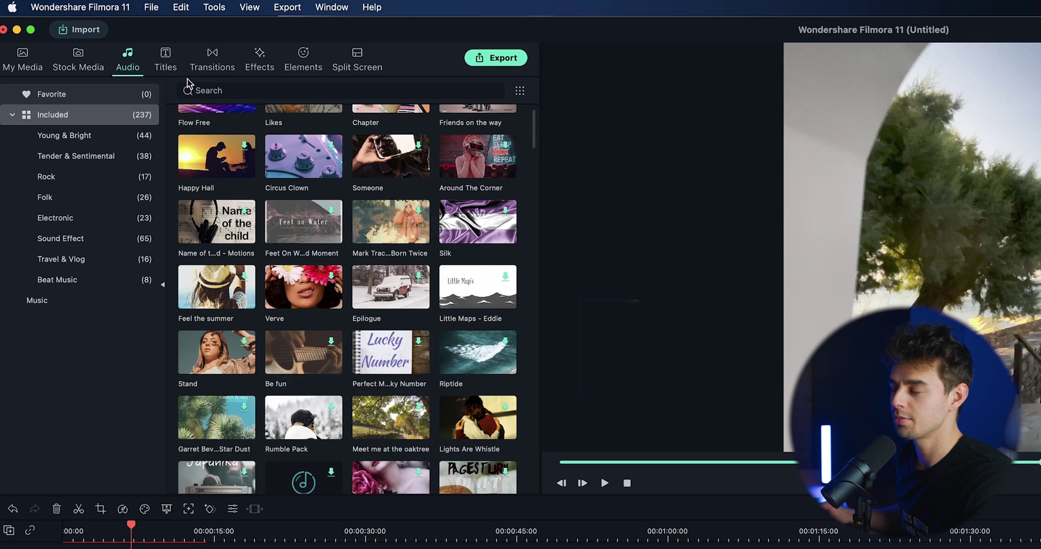
Browse the included title templates, from openers and titles to lower thirds.
click(166, 52)
scroll(417, 248, up, 2)
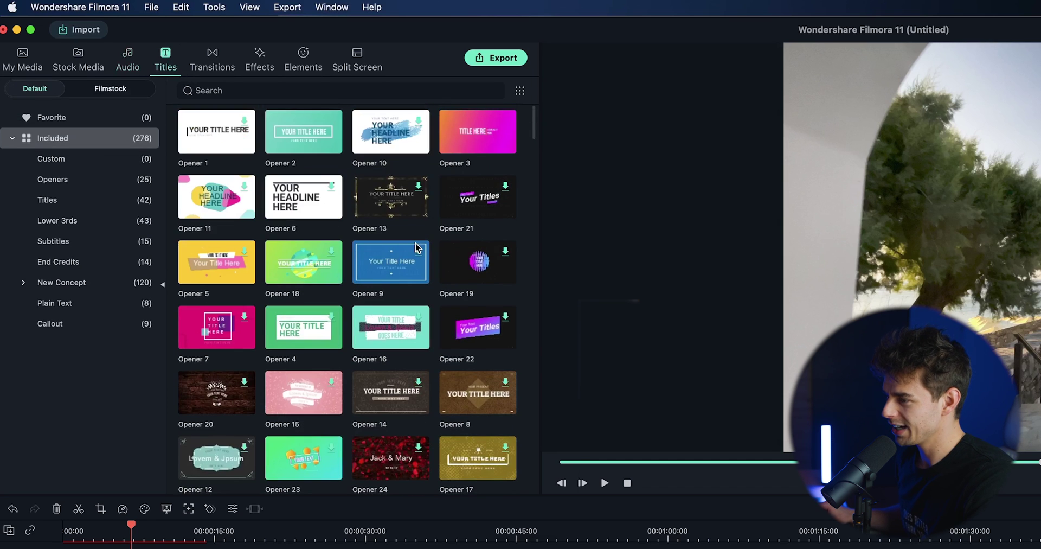
scroll(279, 238, down, 15)
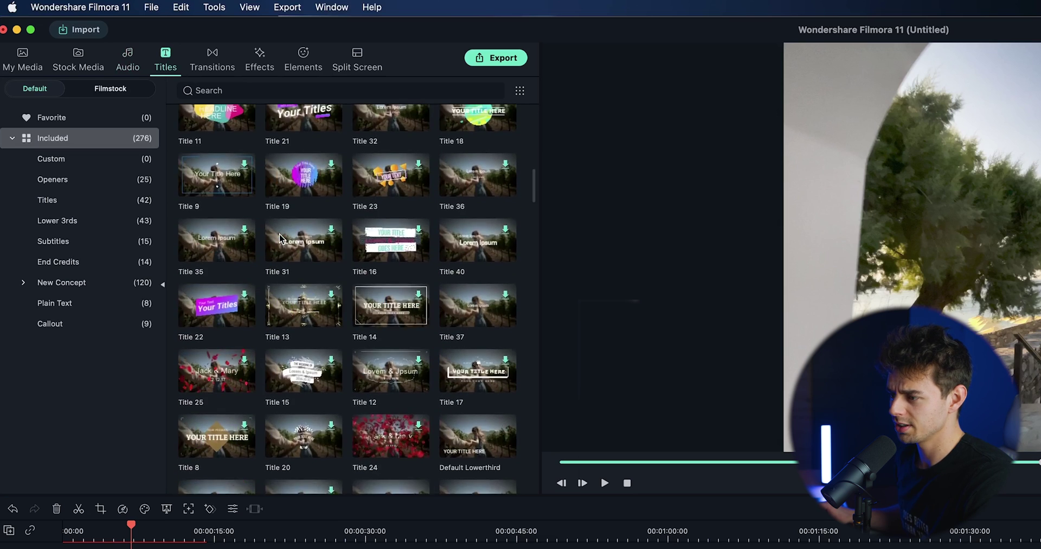
scroll(278, 238, down, 15)
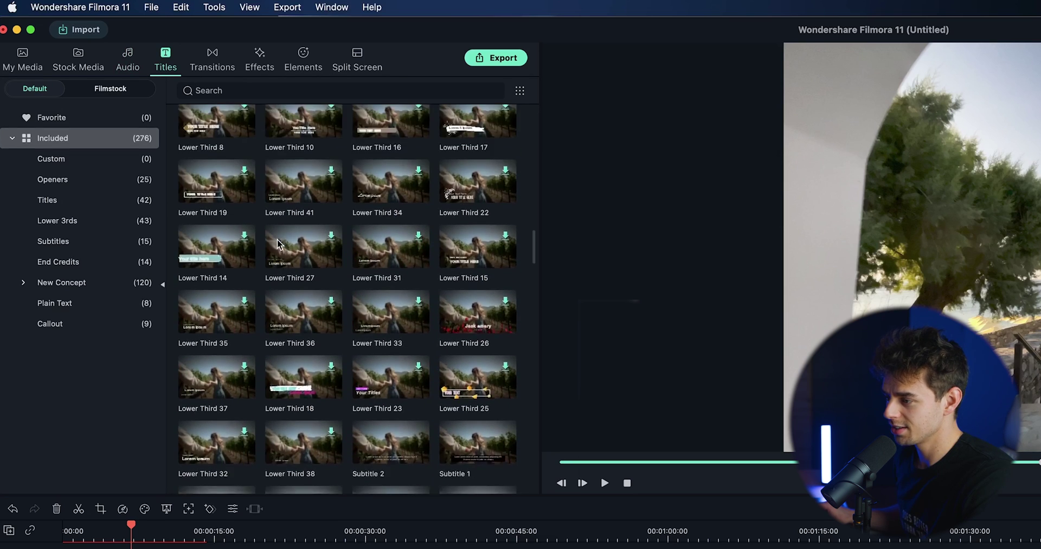
Browse the included transitions, from the warp and zoom styles to the linear and plain shape ones.
scroll(300, 272, down, 10)
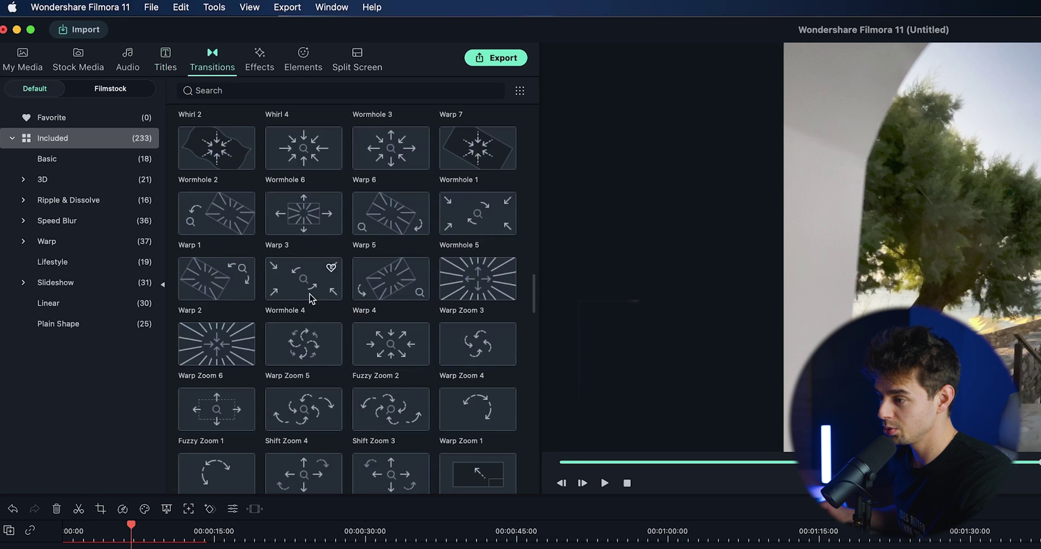
scroll(278, 358, down, 20)
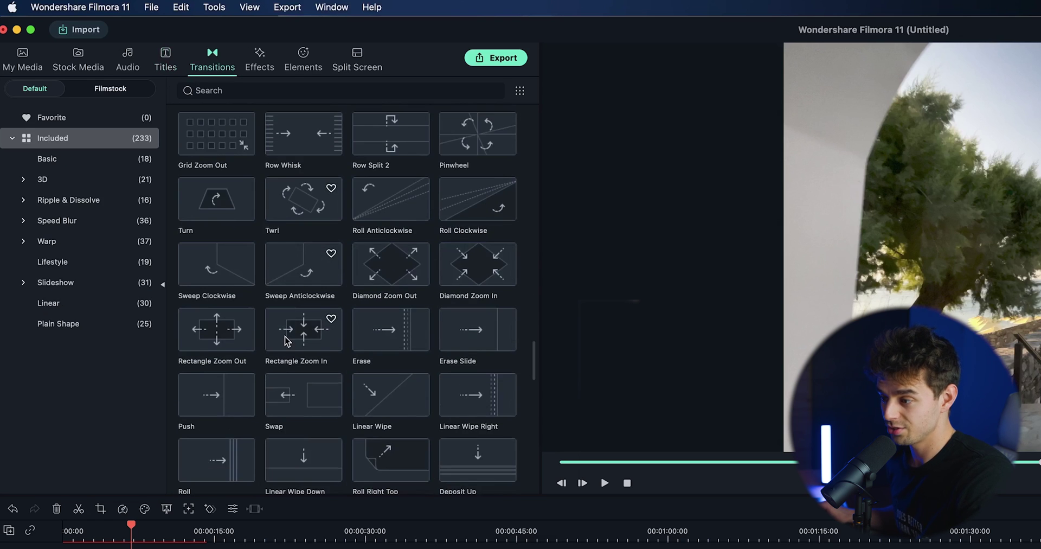
scroll(274, 309, down, 10)
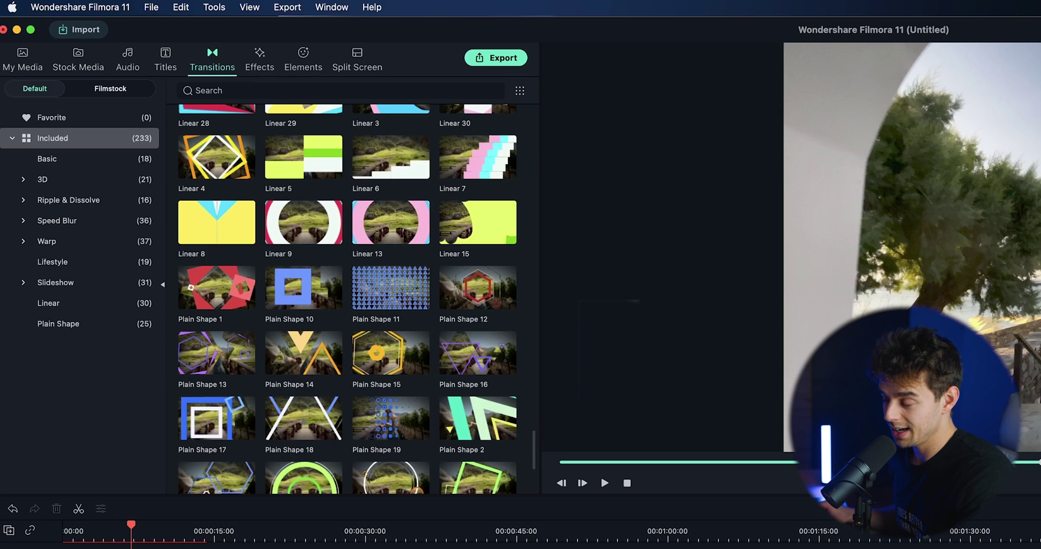
Browse the included effects and the graphic elements library.
click(262, 58)
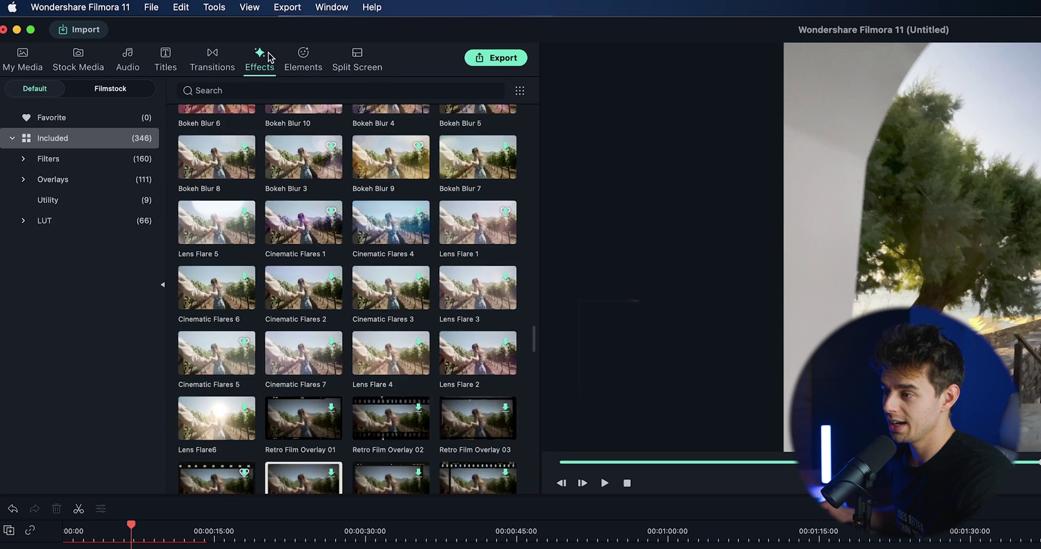
scroll(327, 165, down, 10)
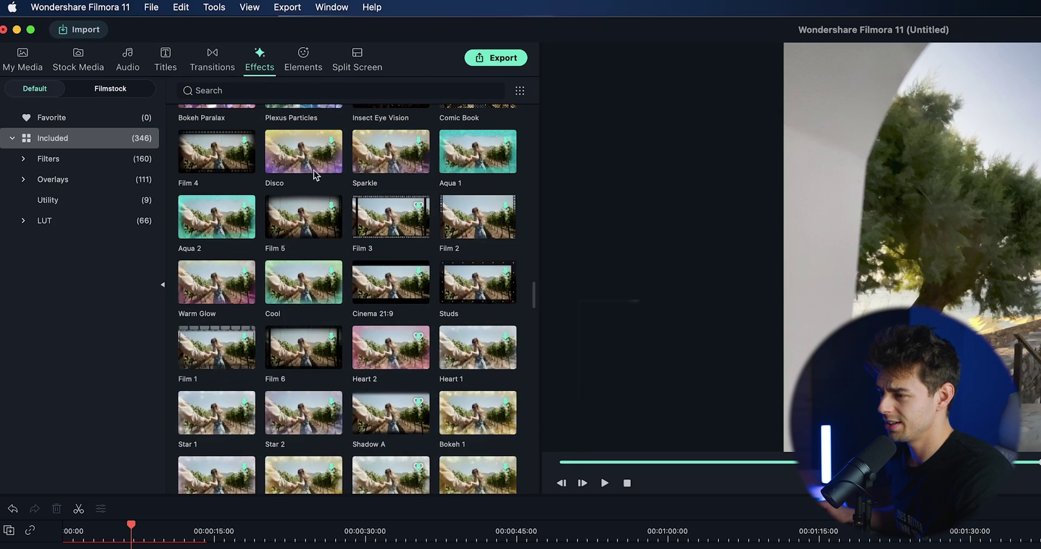
scroll(317, 175, down, 10)
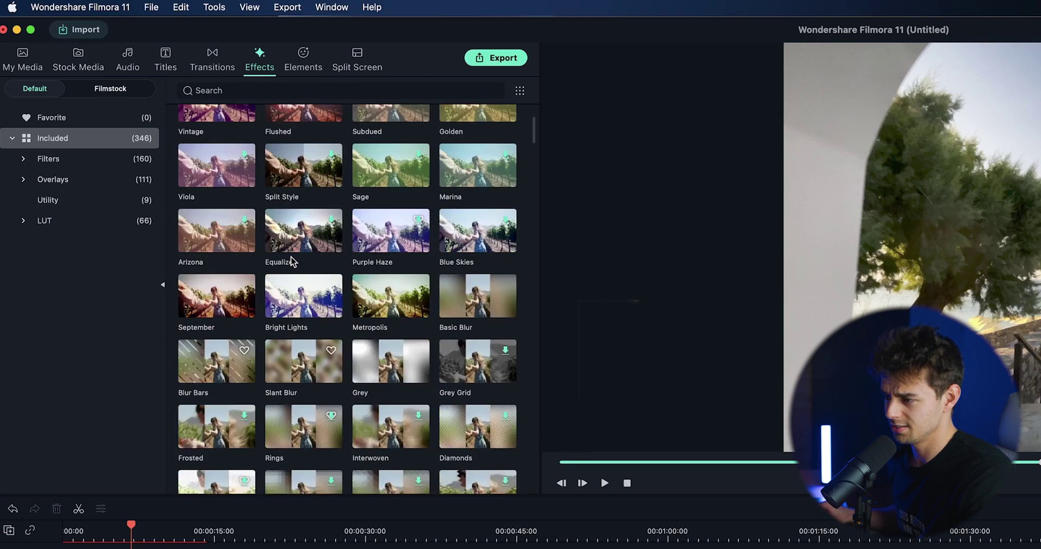
scroll(292, 261, up, 3)
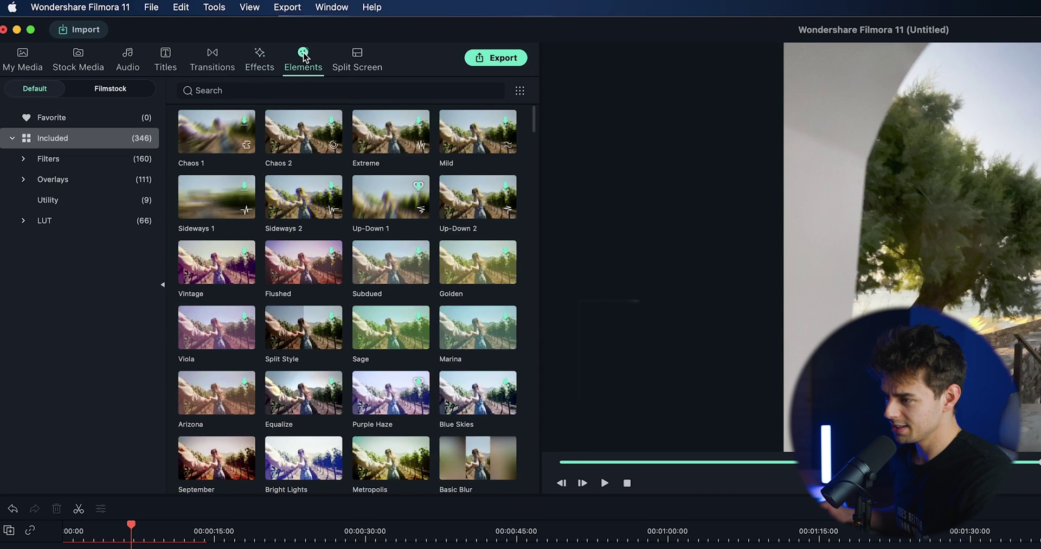
scroll(337, 287, down, 2)
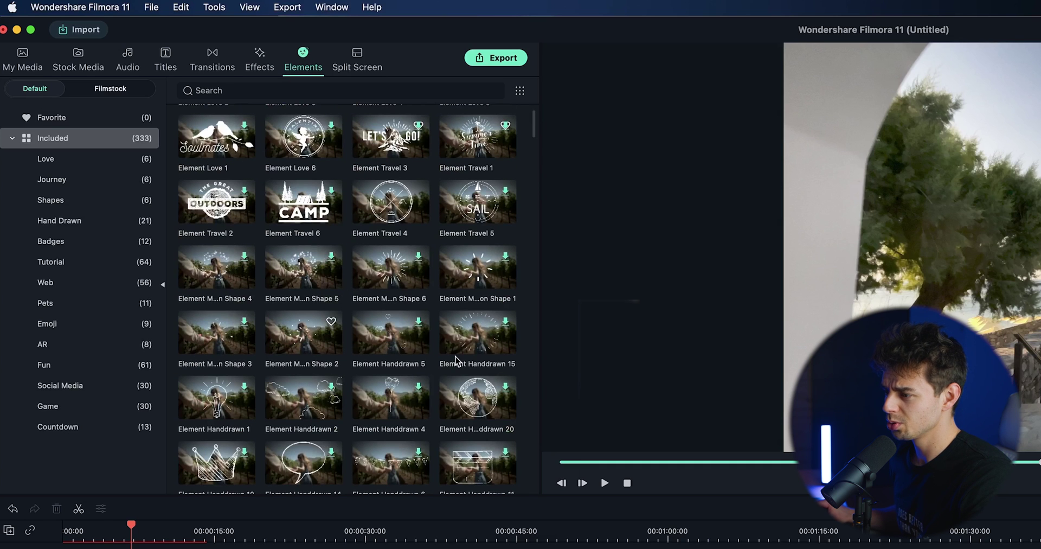
Browse the elements library through its hand-drawn, badge, tutorial arrow and web graphics.
scroll(244, 431, down, 4)
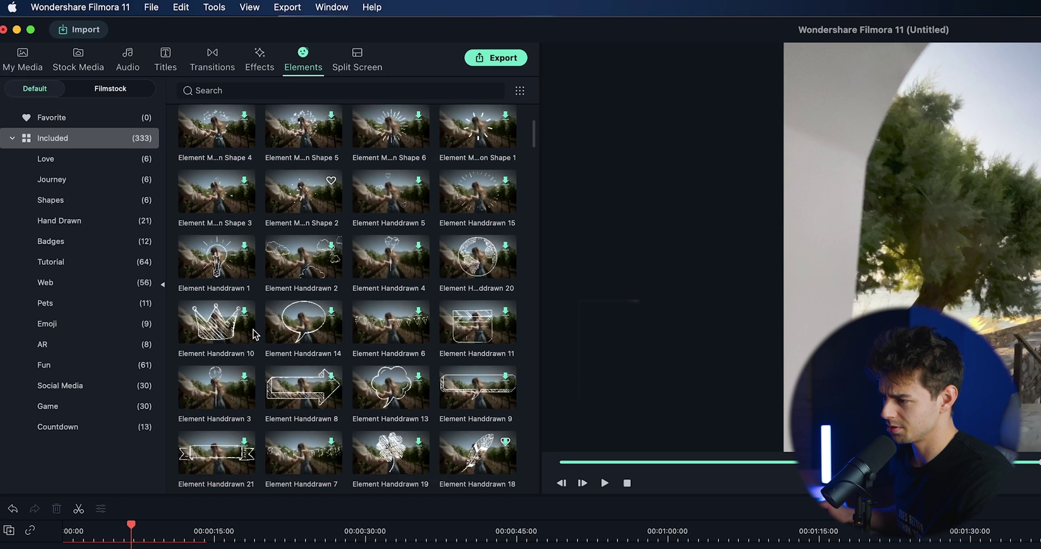
scroll(275, 283, down, 10)
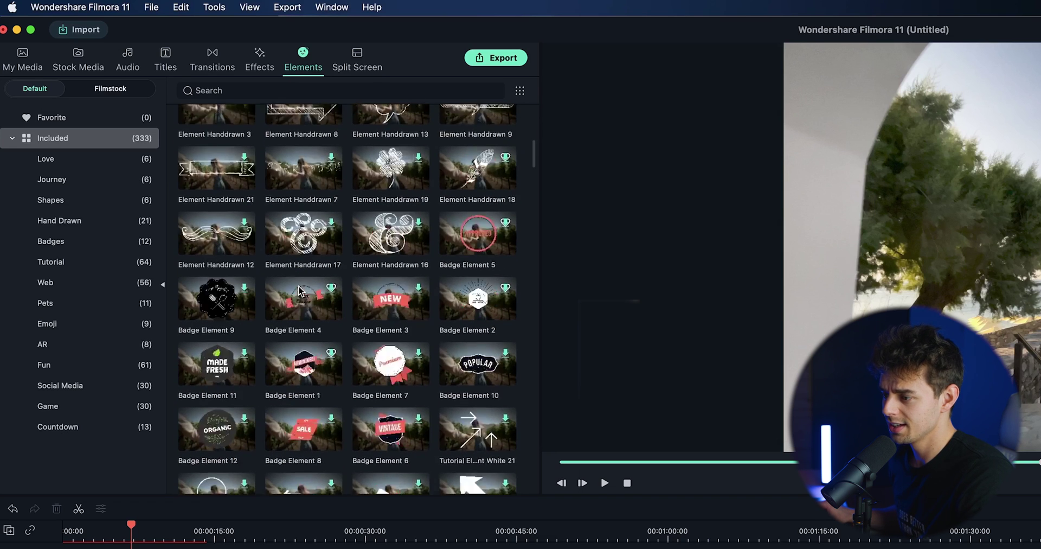
scroll(254, 315, down, 8)
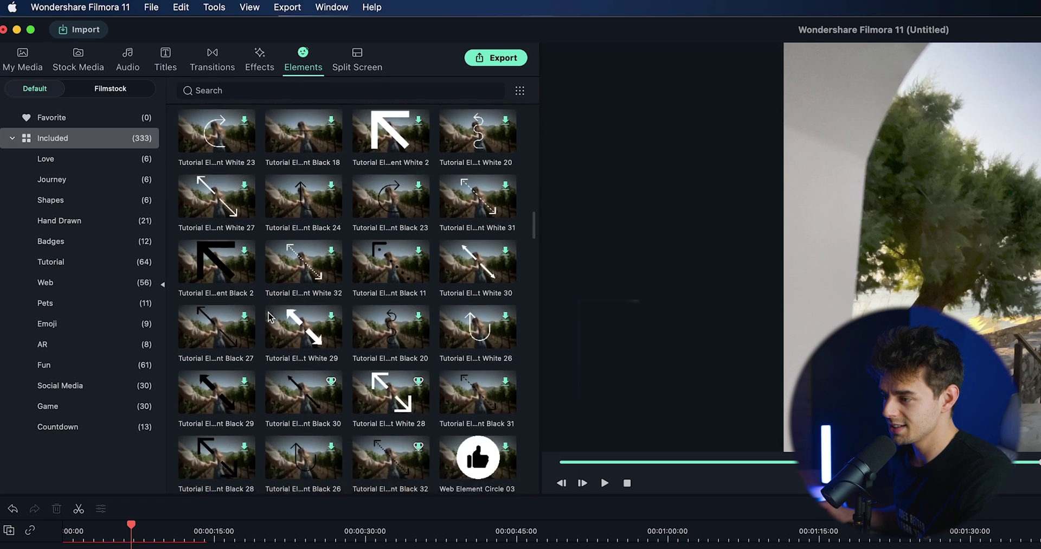
scroll(279, 320, down, 5)
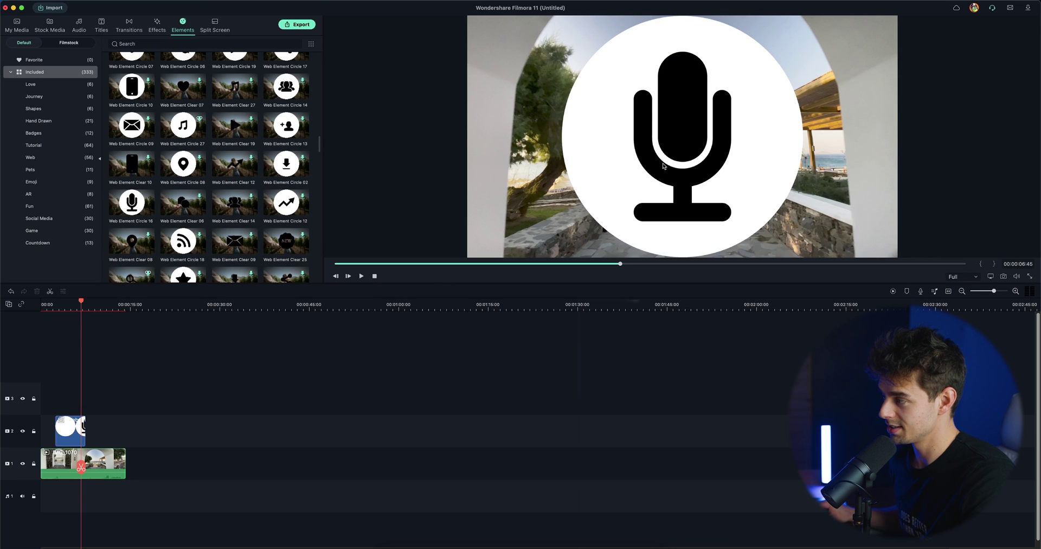
Scale down the circular microphone element on the second video track through its custom animation settings.
right_click(72, 434)
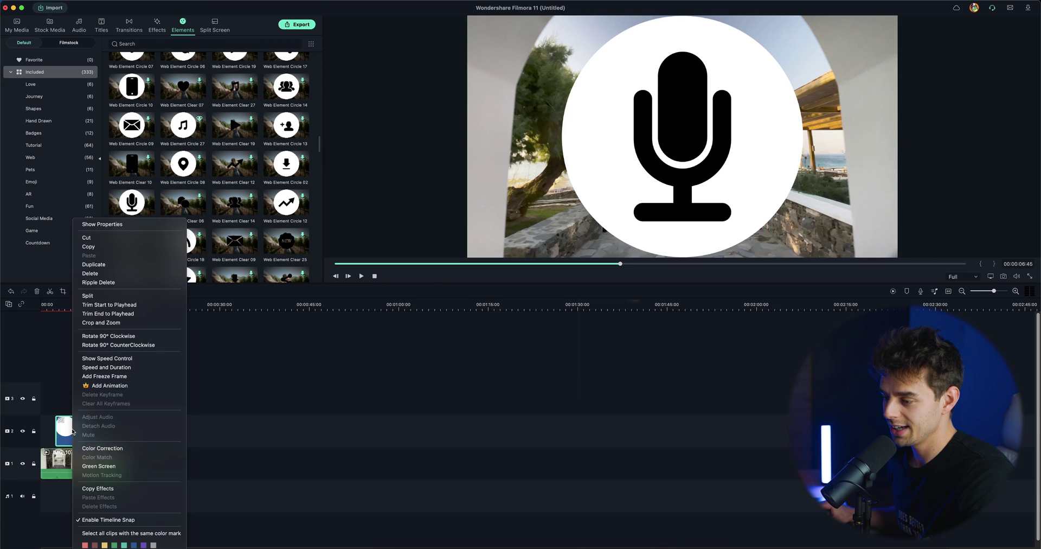
click(131, 228)
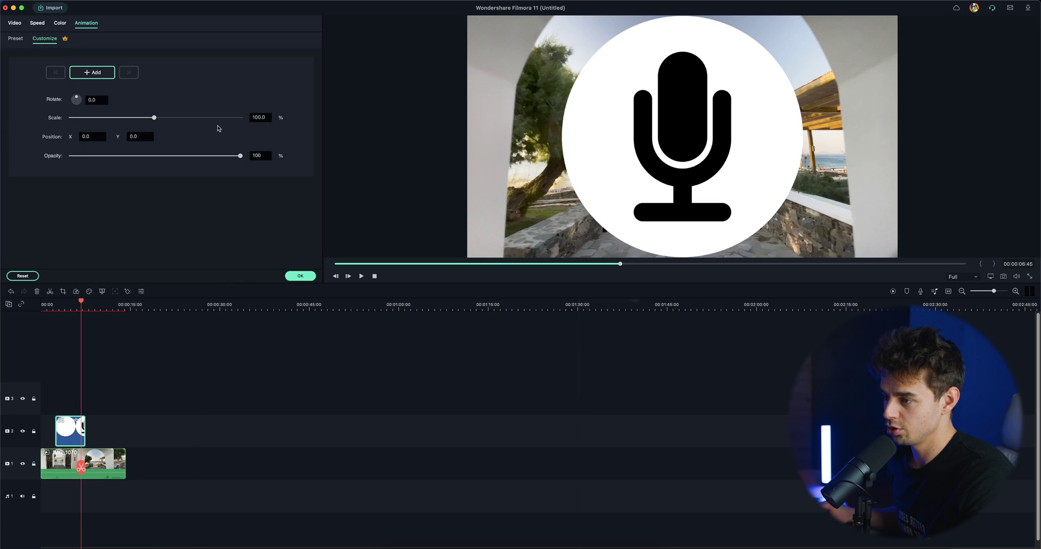
drag(149, 119, 227, 211)
click(300, 276)
Play the timeline from just before the one-second mark to past the end of the microphone element.
key(super+equal)
click(89, 305)
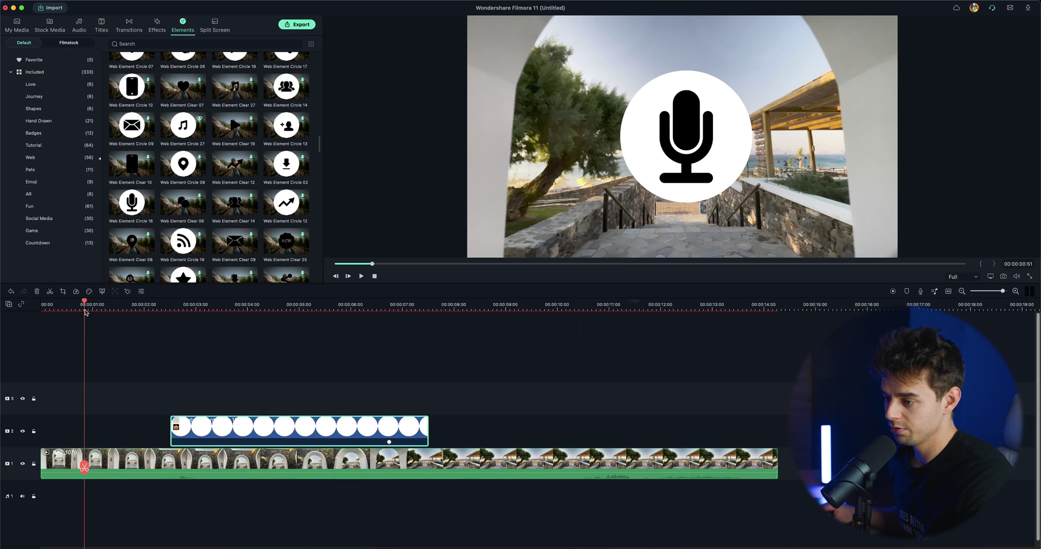
key(space)
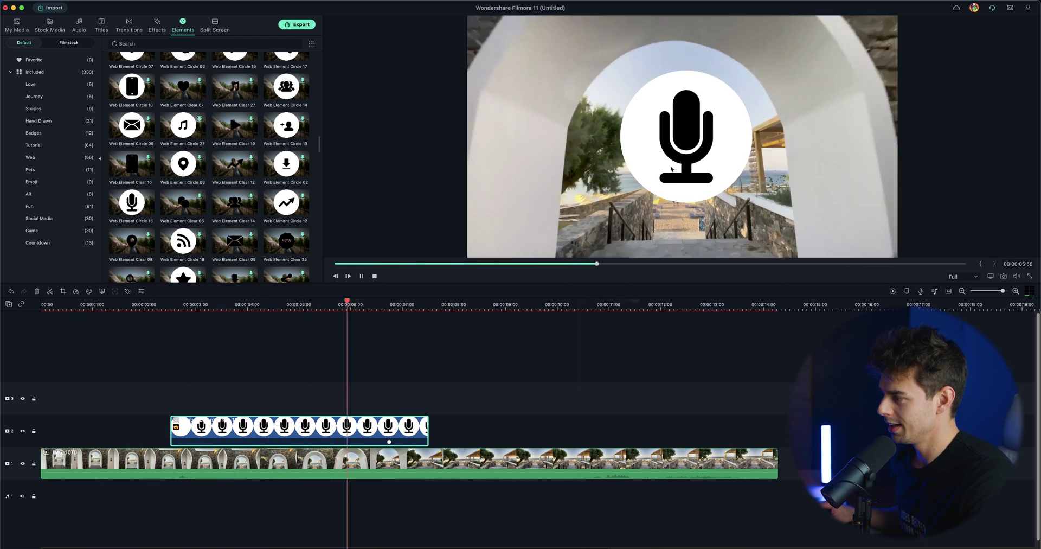
key(space)
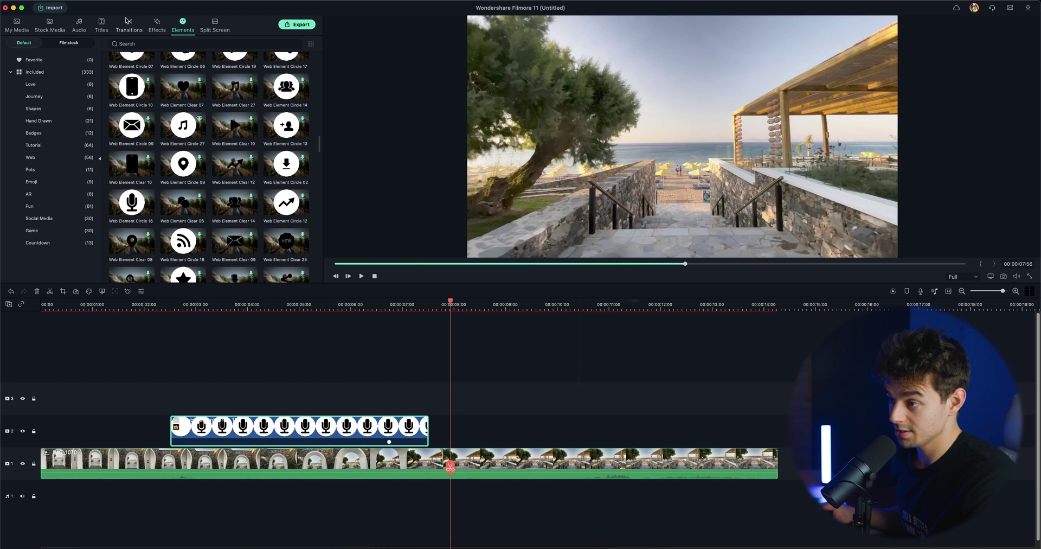
Find the countdown graphics in the elements library and place Countdown Pack Element 11 60s after the microphone element on the second video track.
scroll(270, 206, down, 10)
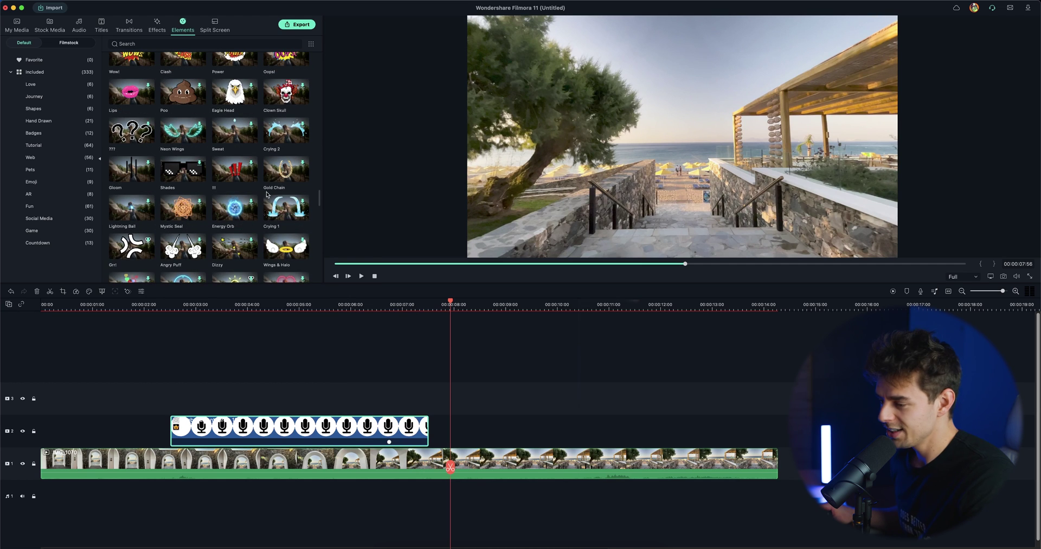
scroll(266, 196, down, 10)
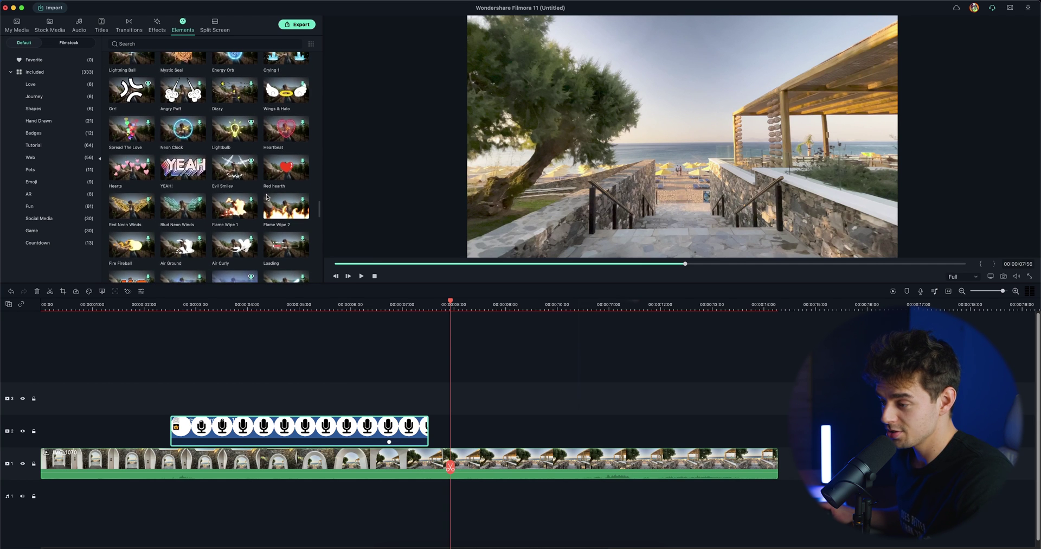
scroll(266, 196, down, 10)
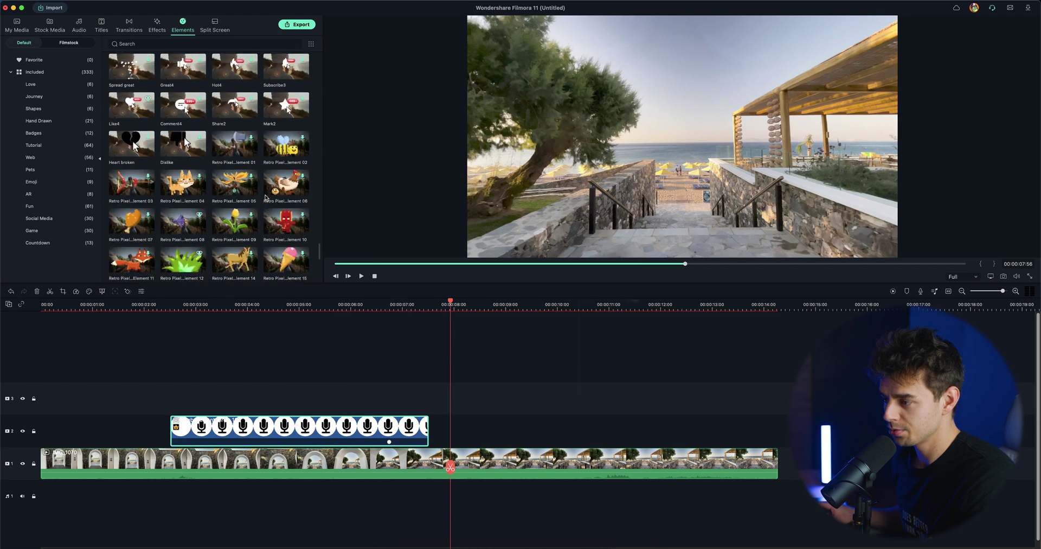
scroll(266, 193, up, 3)
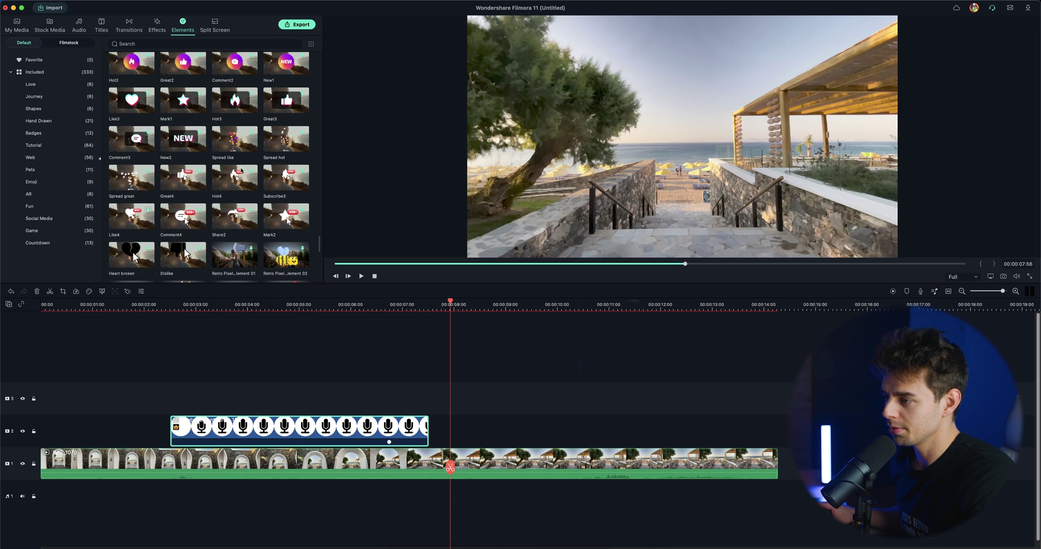
scroll(179, 187, down, 12)
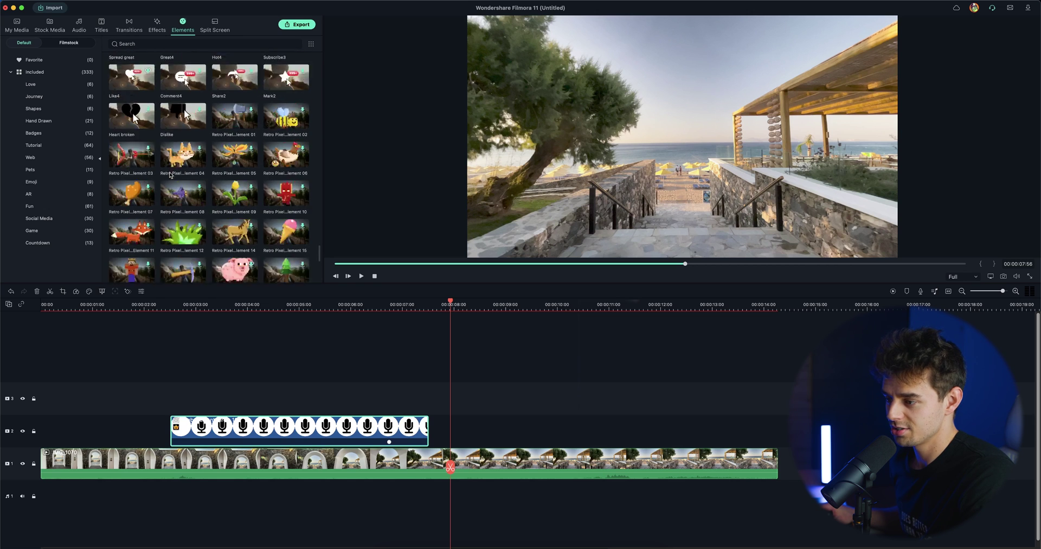
drag(305, 264, 444, 428)
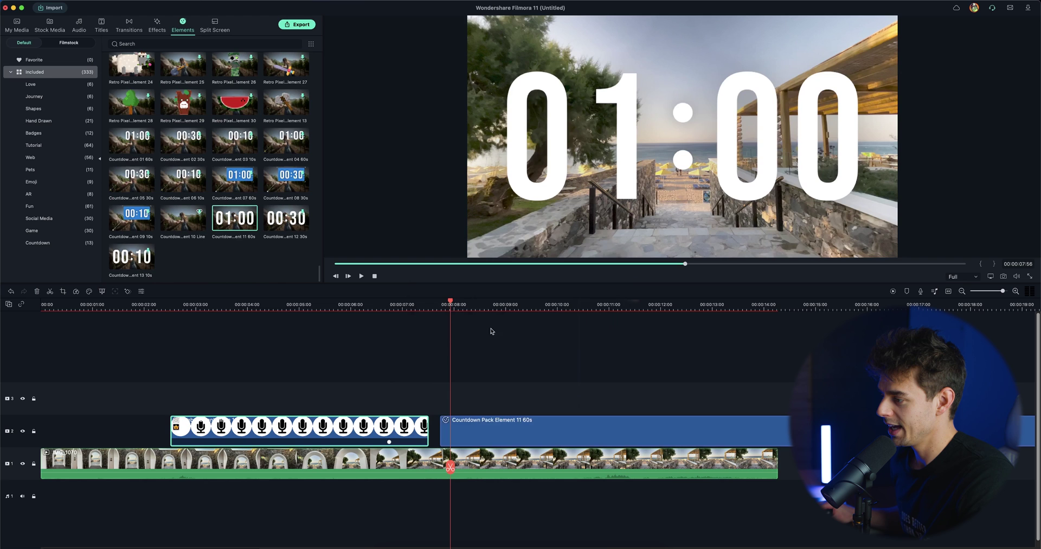
Preview the 60-second countdown over the clip and delete it from the timeline.
key(space)
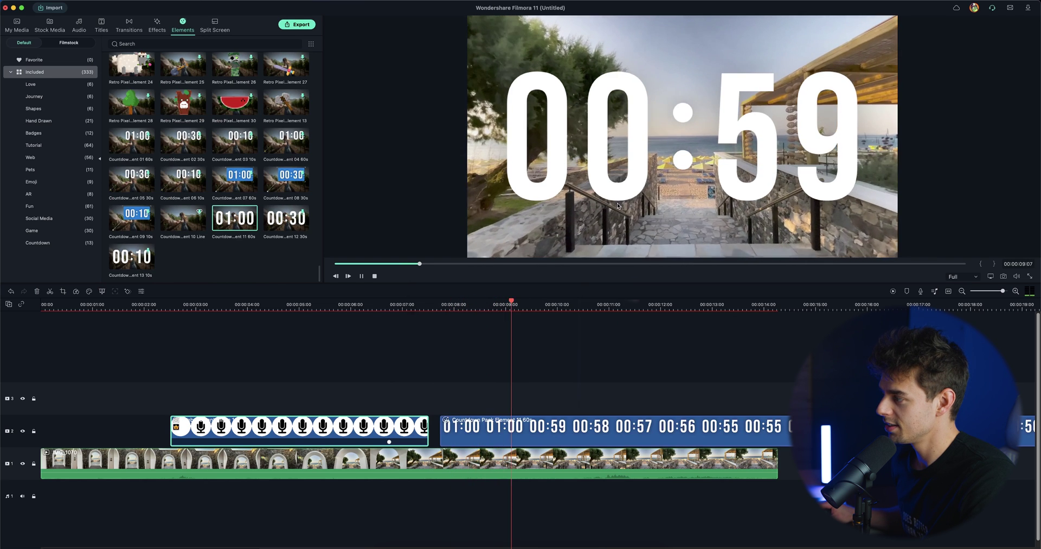
key(space)
click(545, 430)
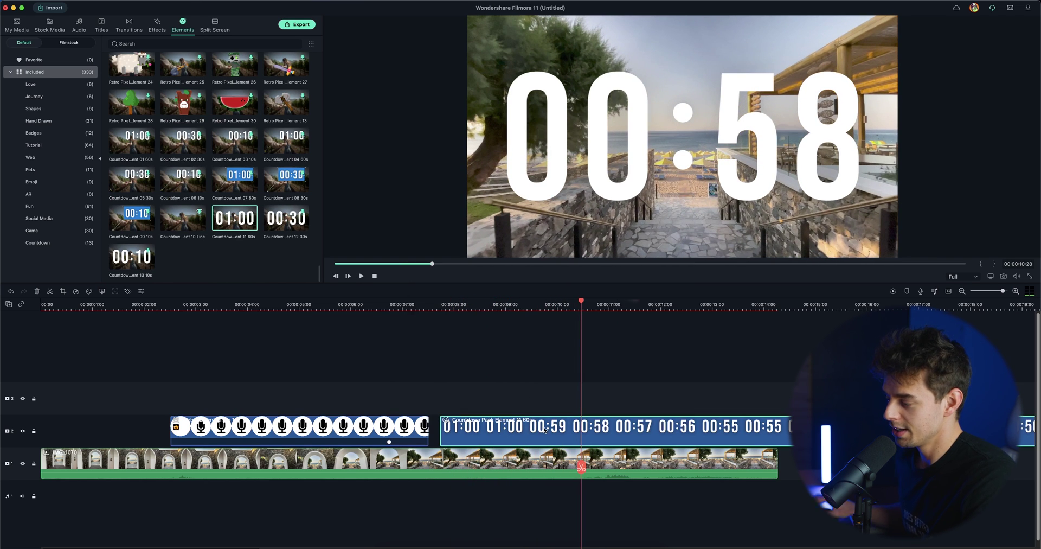
key(Delete)
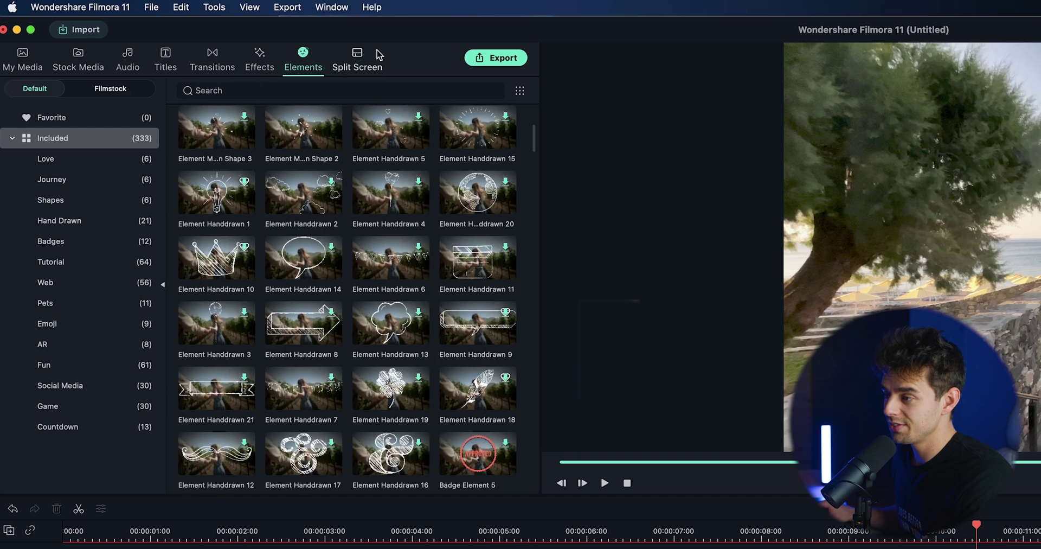
Overlay the six-part Split Screen 20 layout and fill slots 1 to 6 with IMG_1071, IMG_1072, IMG_1074, IMG_1079, IMG_1080 and IMG_1081.
click(343, 63)
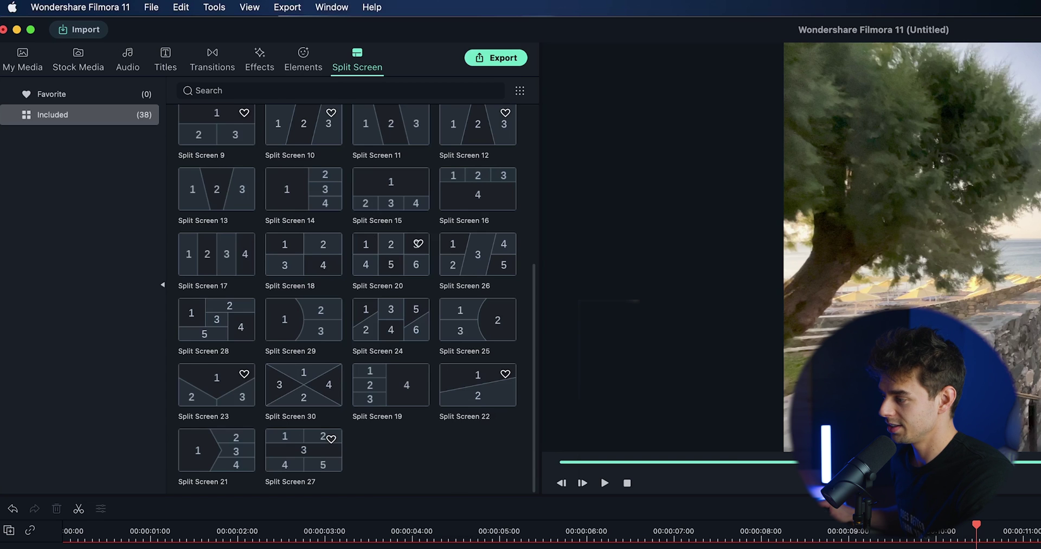
double_click(921, 538)
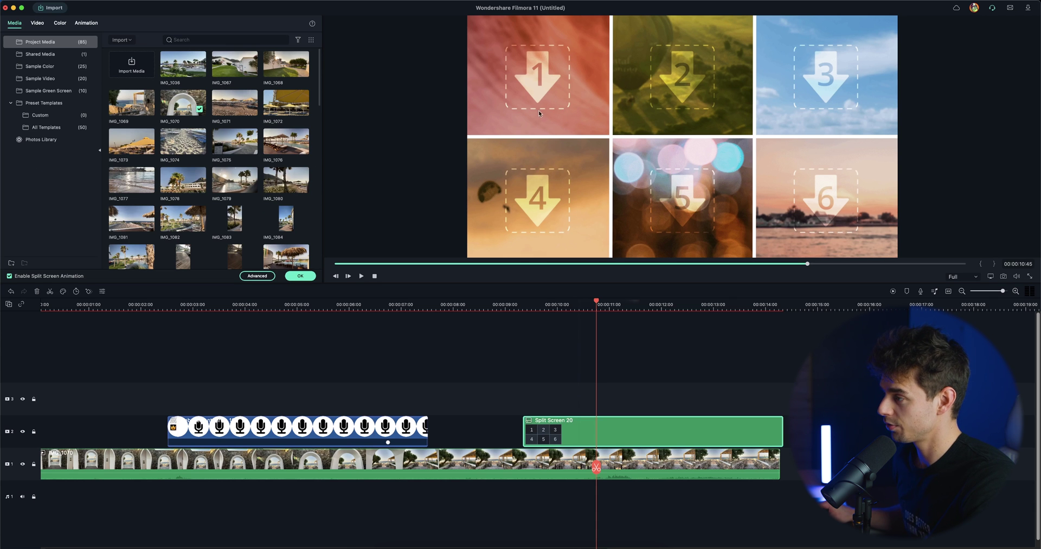
drag(238, 108, 587, 78)
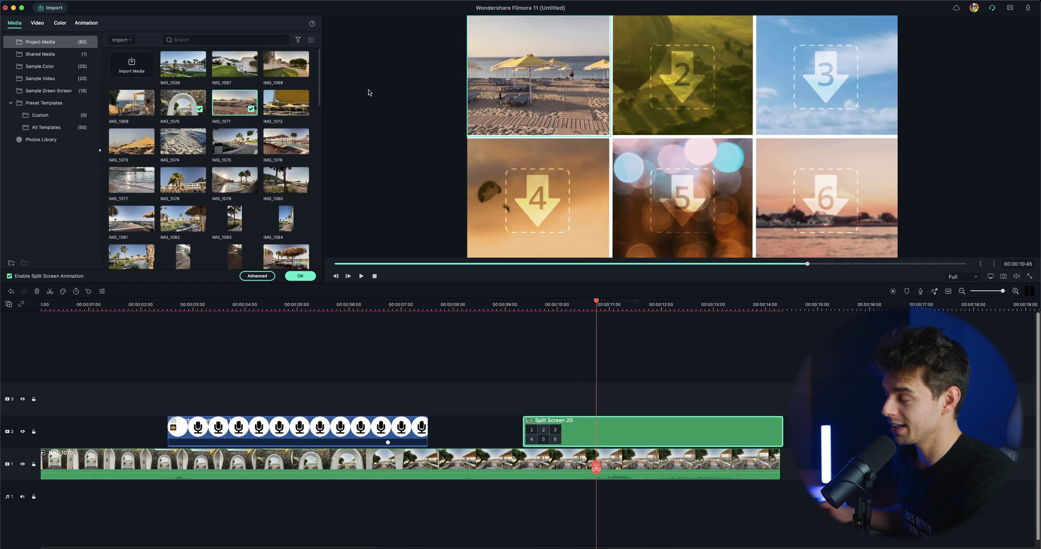
drag(286, 102, 662, 78)
drag(284, 176, 675, 179)
drag(233, 183, 537, 195)
drag(183, 141, 822, 82)
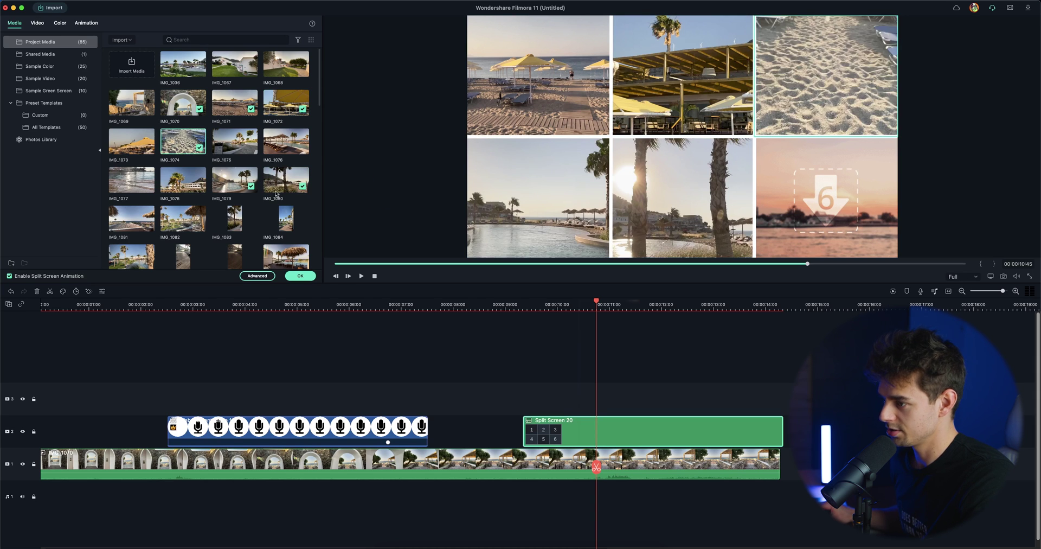
drag(135, 215, 800, 190)
Reposition the pool clip inside slot 4 of the split screen to frame both palm trees, and close the split-screen settings.
click(540, 213)
drag(579, 251, 533, 219)
key(Return)
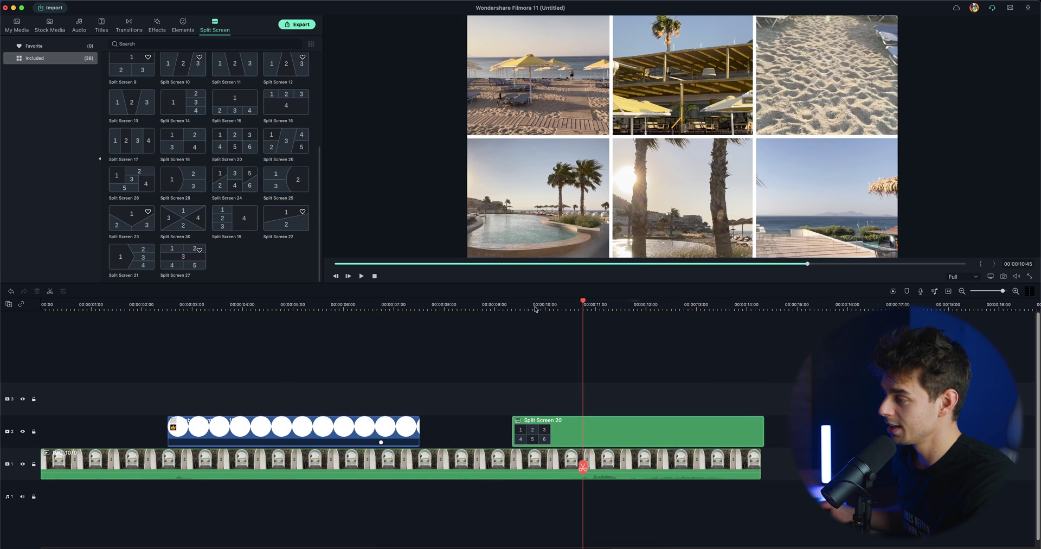
Play the split-screen section and lower the volume of the clip beneath it to about -60 dB.
click(520, 310)
key(space)
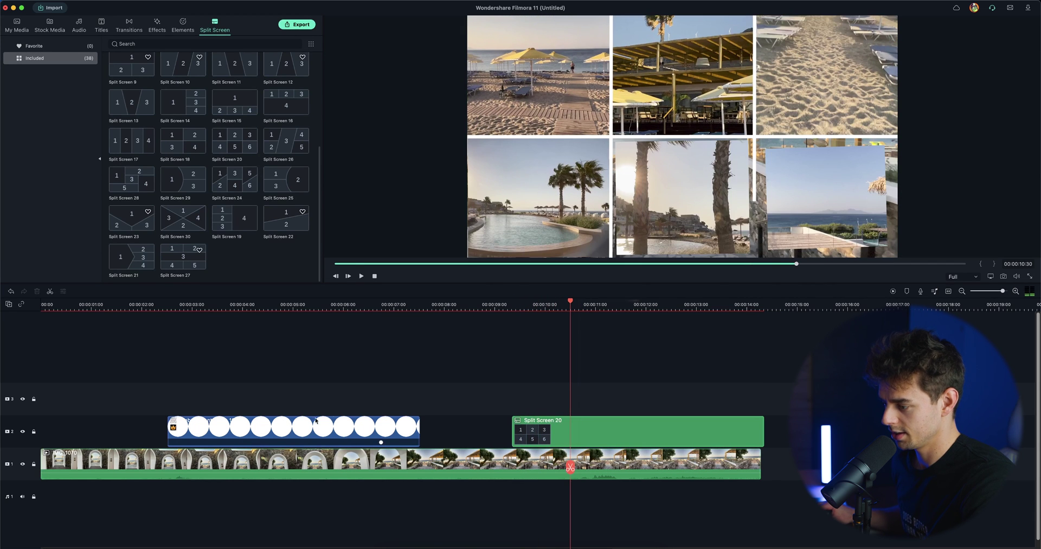
click(577, 476)
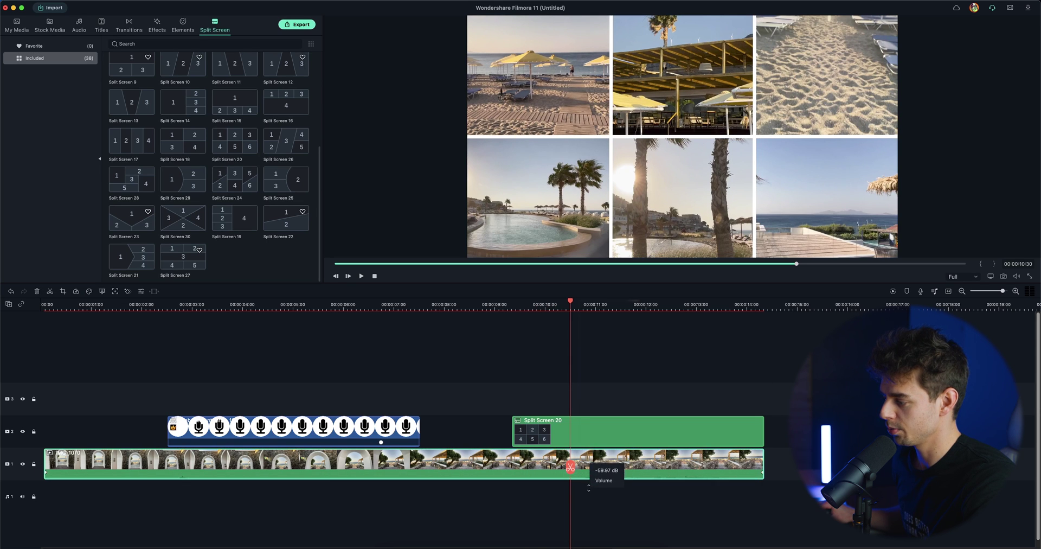
Replay the split-screen section up to its closing animation.
click(547, 304)
key(space)
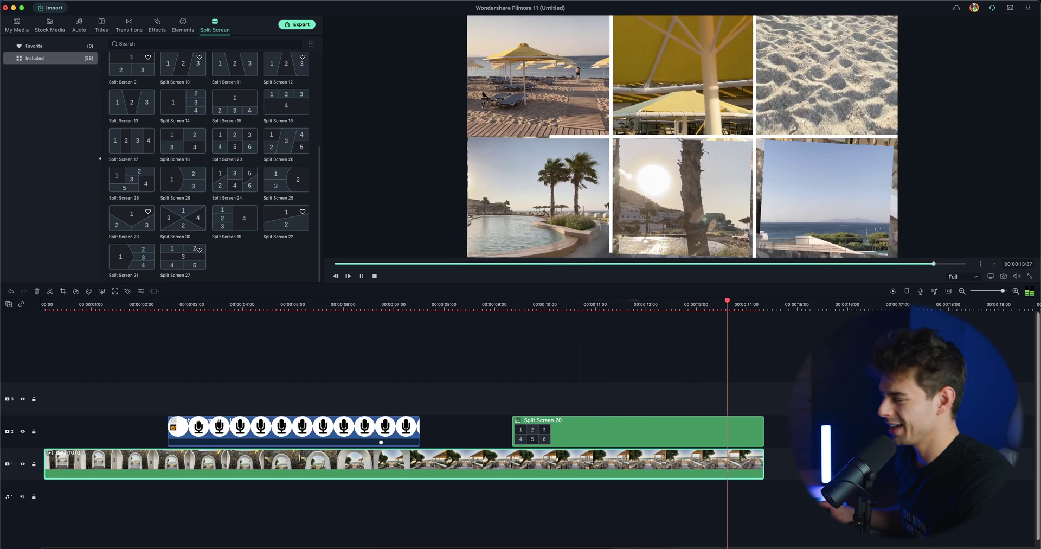
key(space)
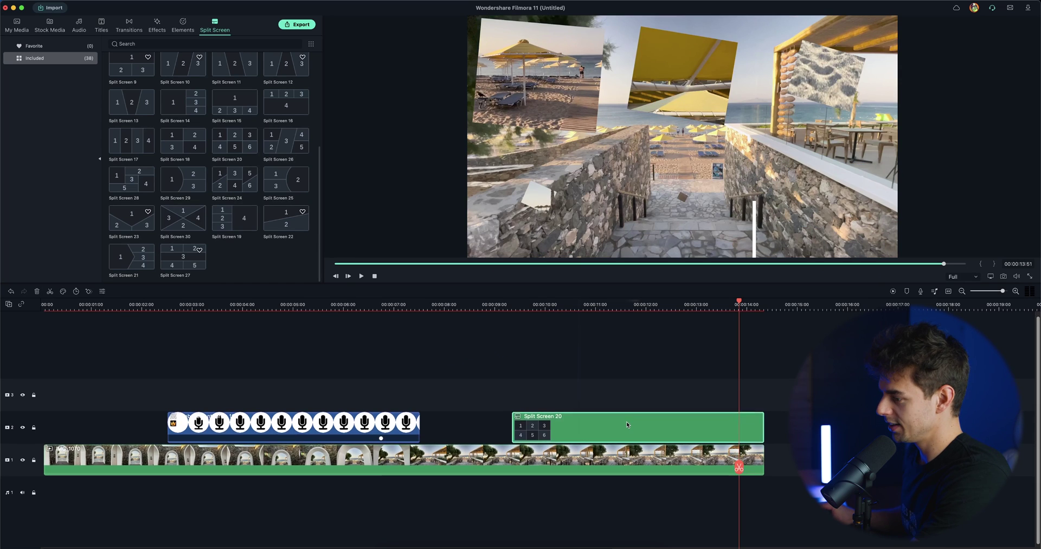
Delete everything on the timeline and place the pool clip IMG_1097 on the second video track.
key(Delete)
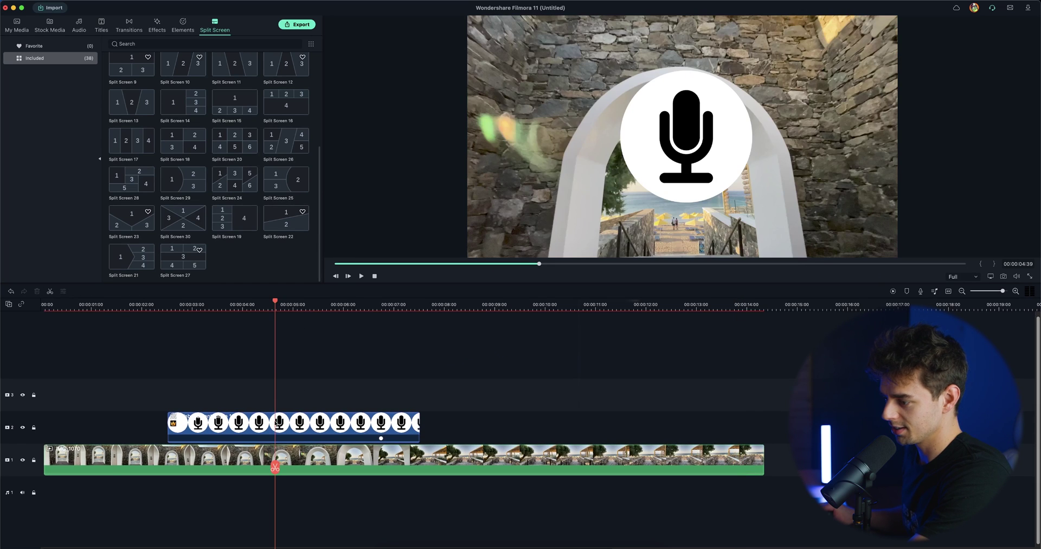
key(Delete)
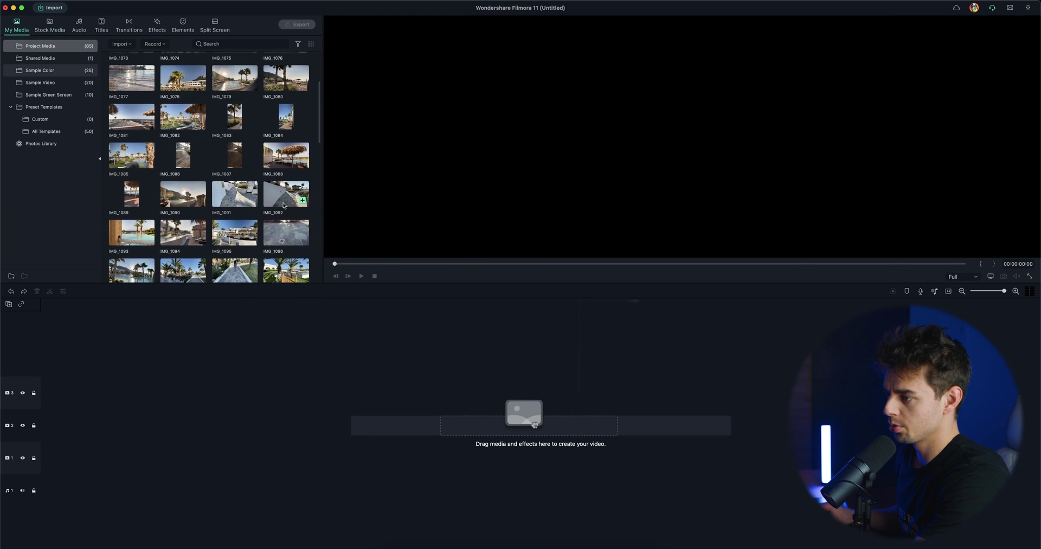
scroll(283, 186, down, 2)
scroll(283, 186, down, 3)
drag(182, 207, 115, 414)
Skim through the pool clip by viewing its frames at about 1, 4 and 5 seconds.
click(167, 304)
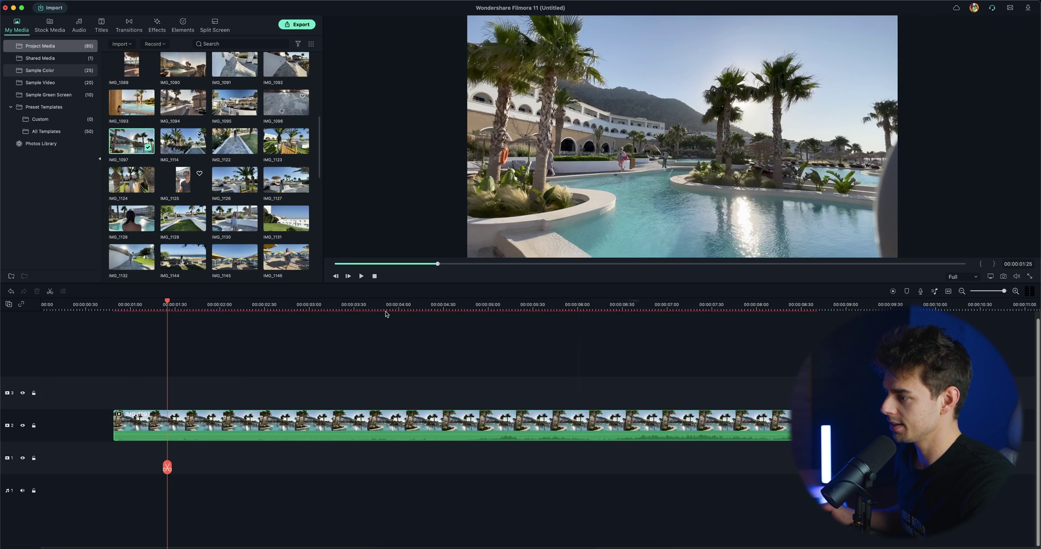
click(386, 304)
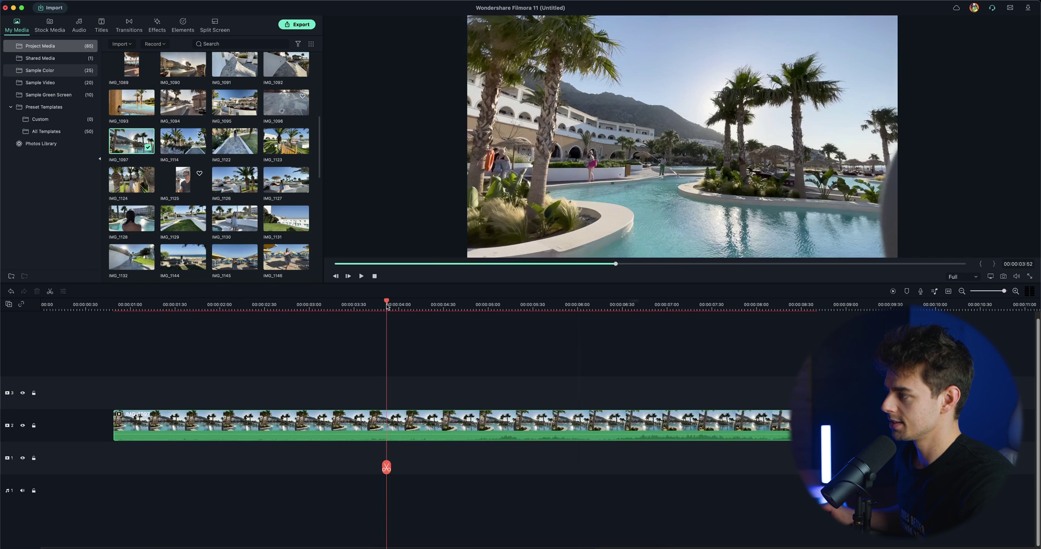
click(497, 304)
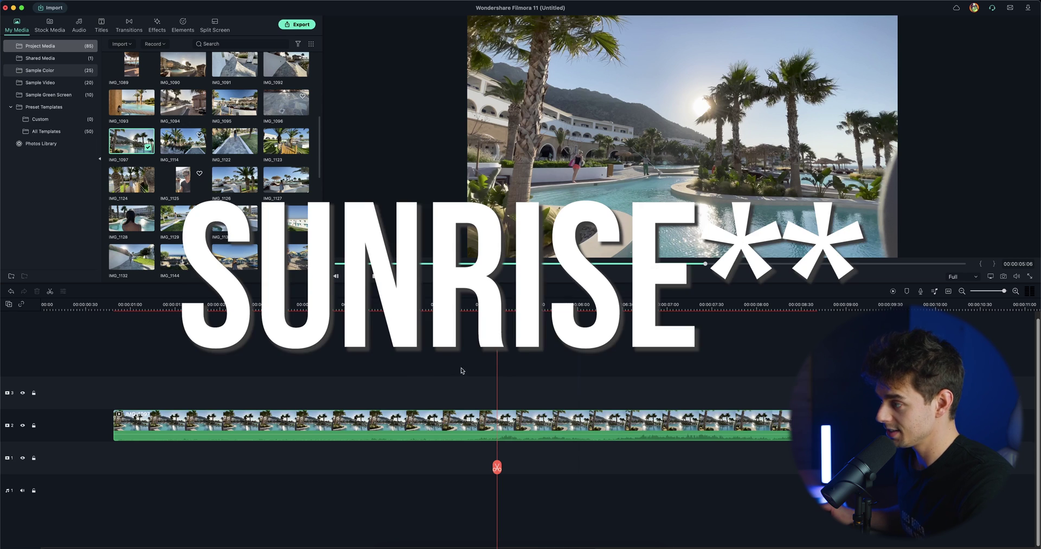
Select the pool clip on the timeline and look over the editing commands available for it.
click(254, 416)
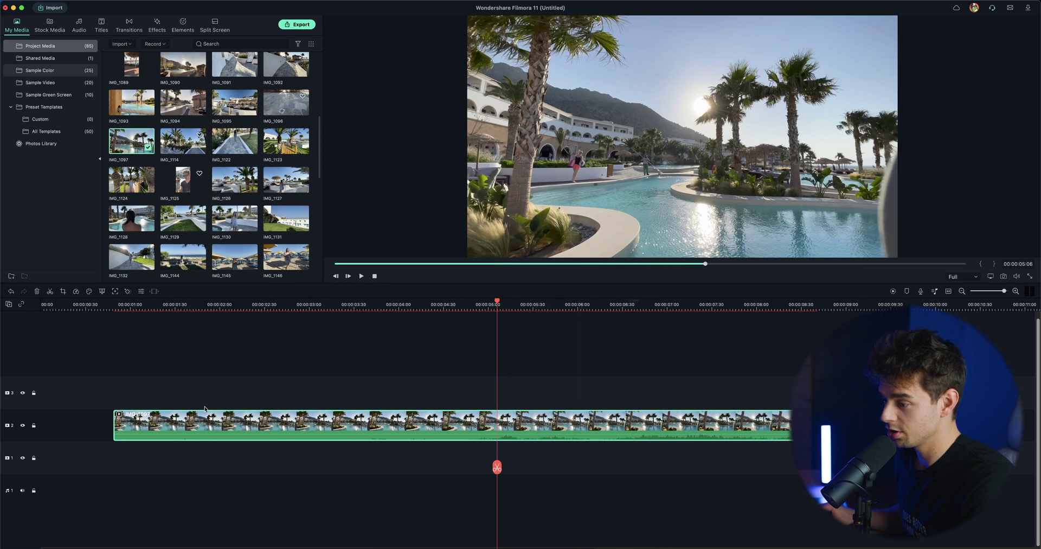
right_click(212, 424)
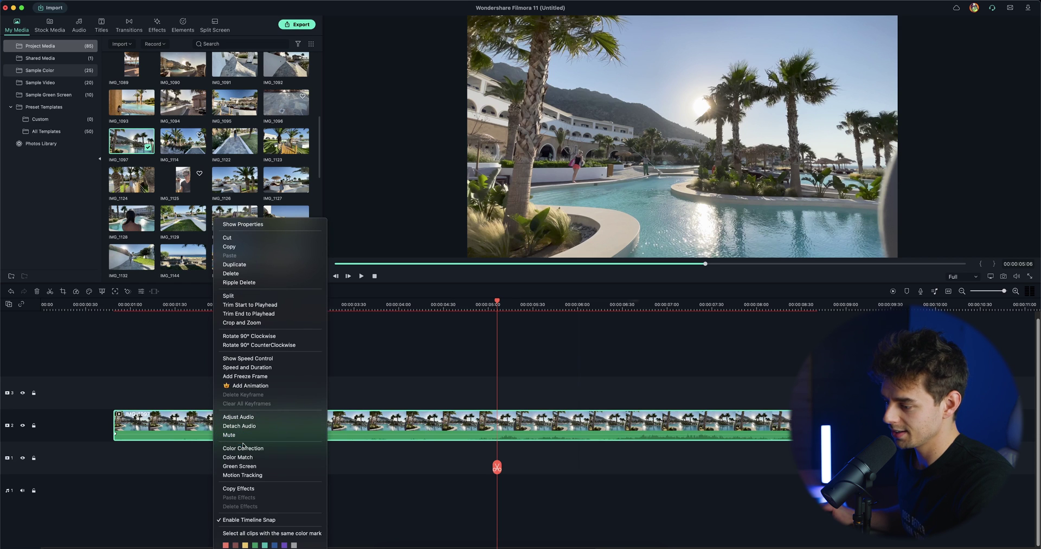
click(114, 323)
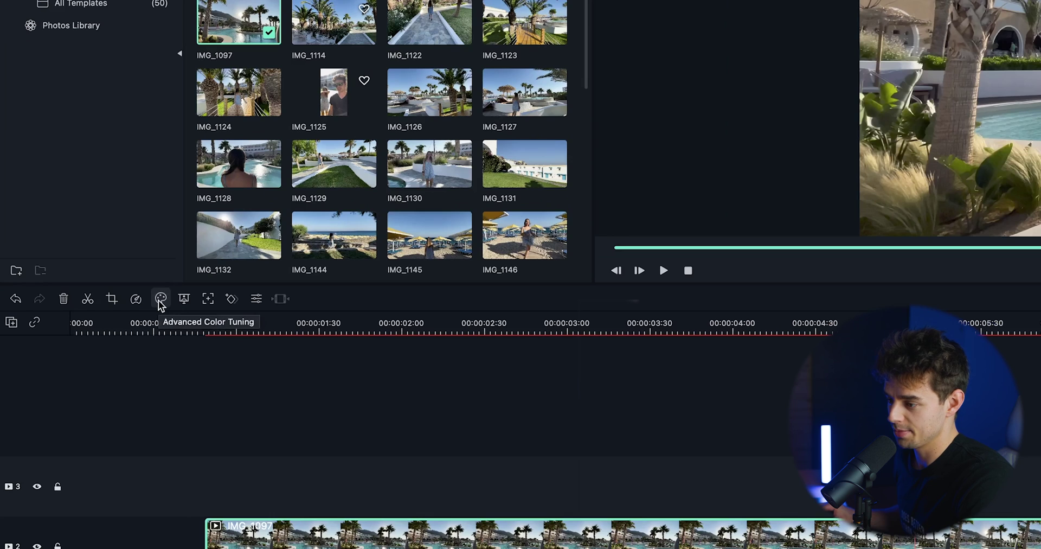
Open color correction for the pool clip IMG_1097 and apply the 007 Series preset.
click(89, 292)
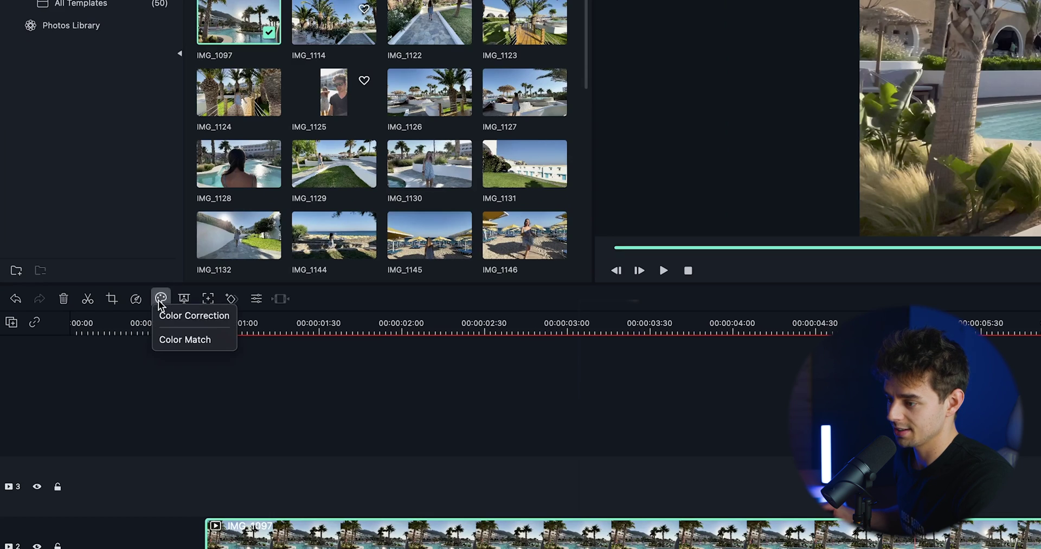
click(164, 315)
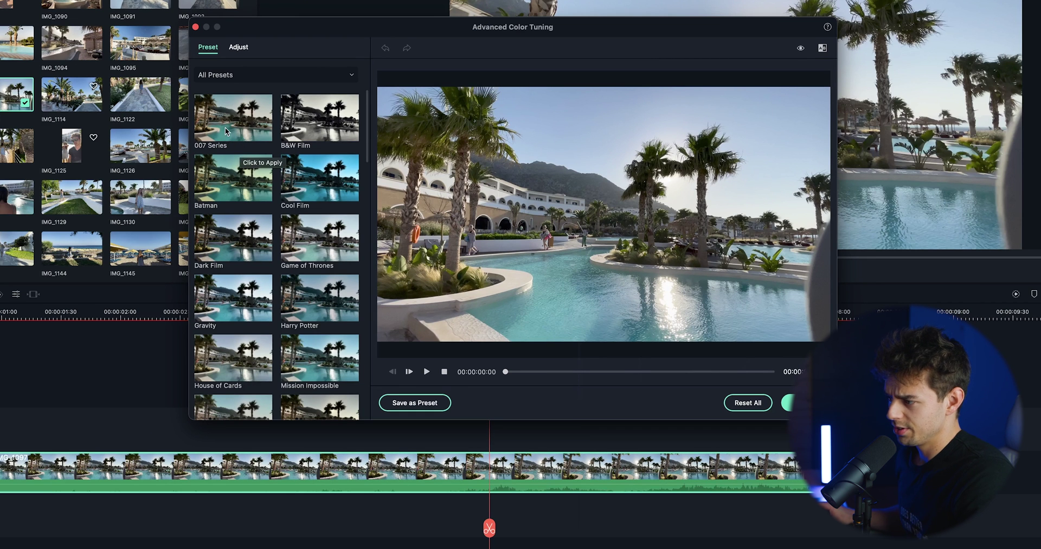
click(227, 124)
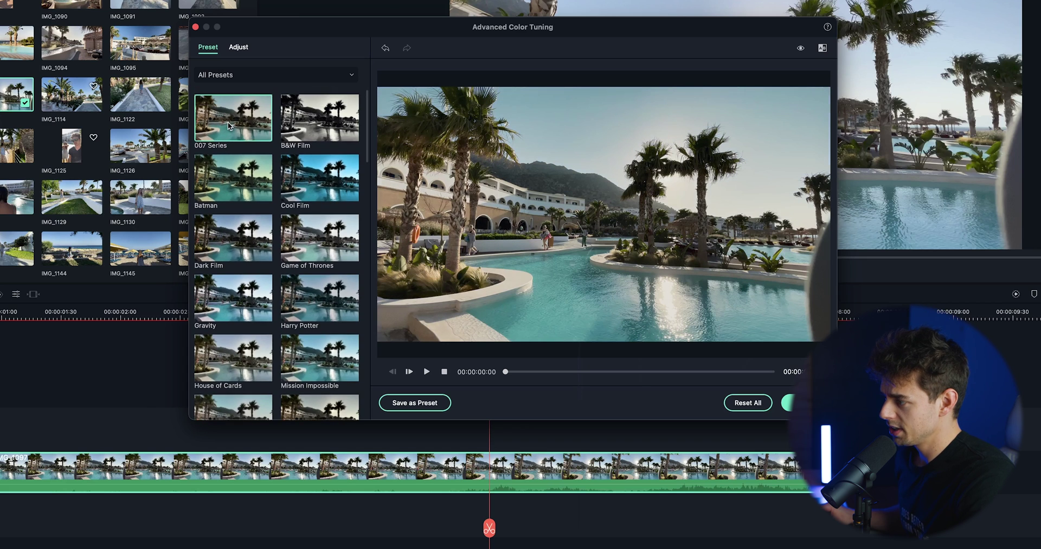
Try the Harry Potter and Mission Impossible color presets on the pool clip and browse the remaining presets.
scroll(317, 123, down, 2)
scroll(317, 124, down, 1)
click(304, 174)
click(302, 234)
scroll(303, 238, down, 1)
scroll(302, 237, up, 2)
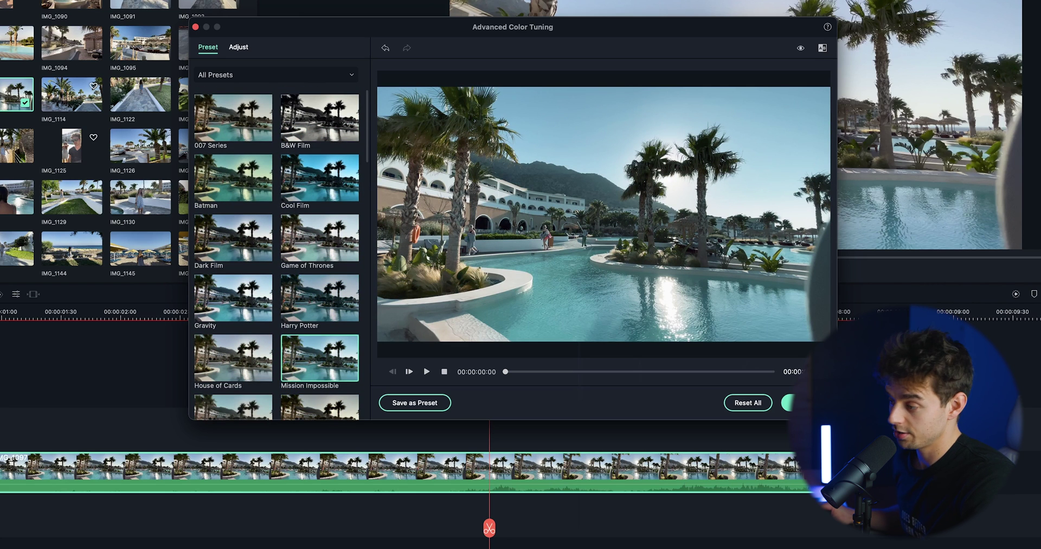
scroll(239, 162, up, 2)
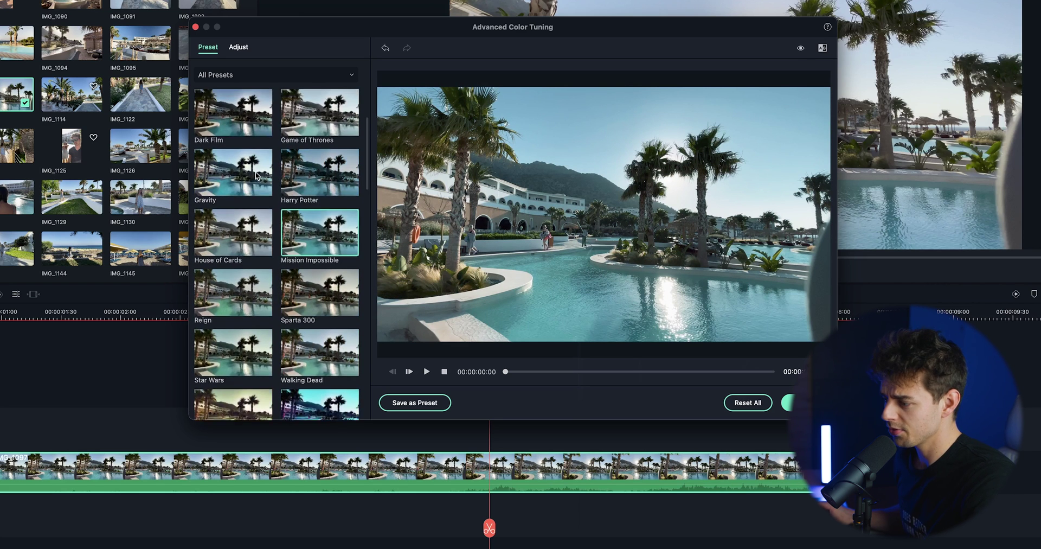
Compare the custom presets My Color Preset 0 and SFP-LUT, and grade the pool clip with SFP-LUT.
click(251, 76)
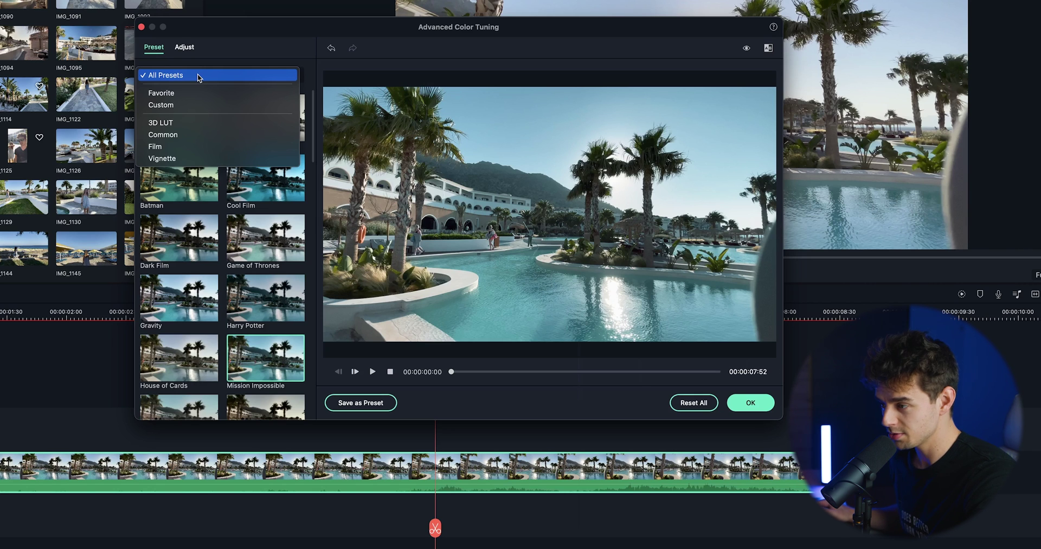
click(182, 103)
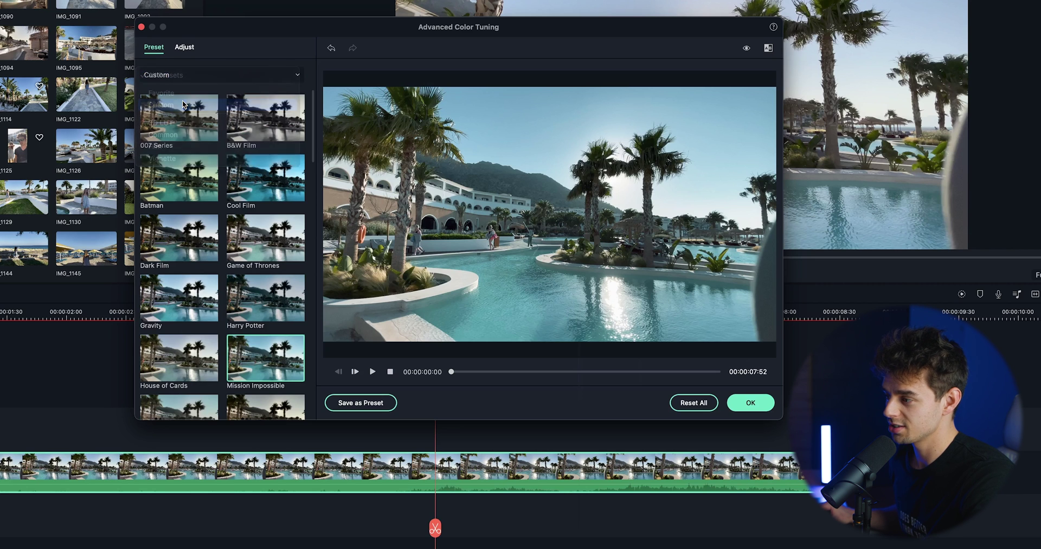
click(261, 122)
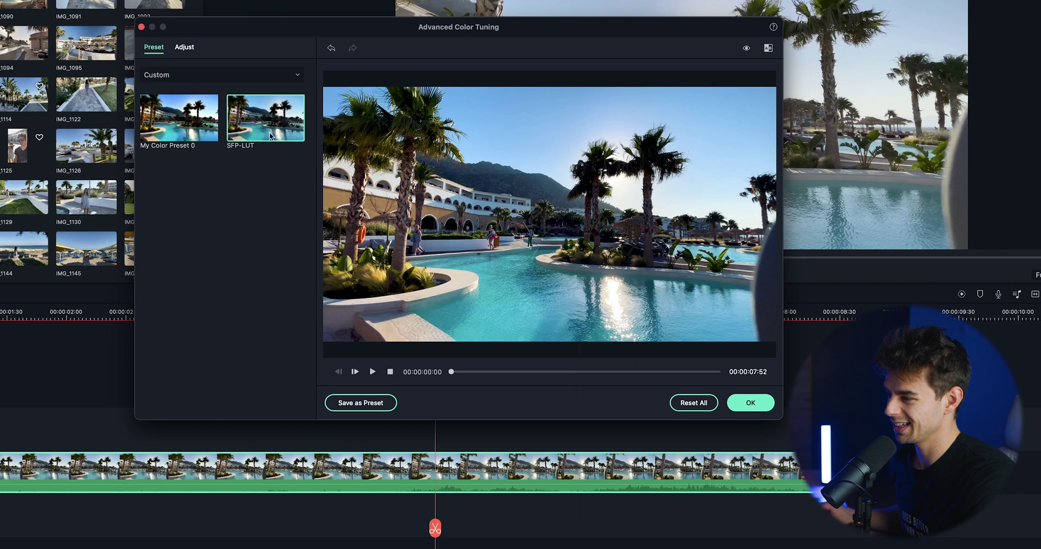
click(203, 115)
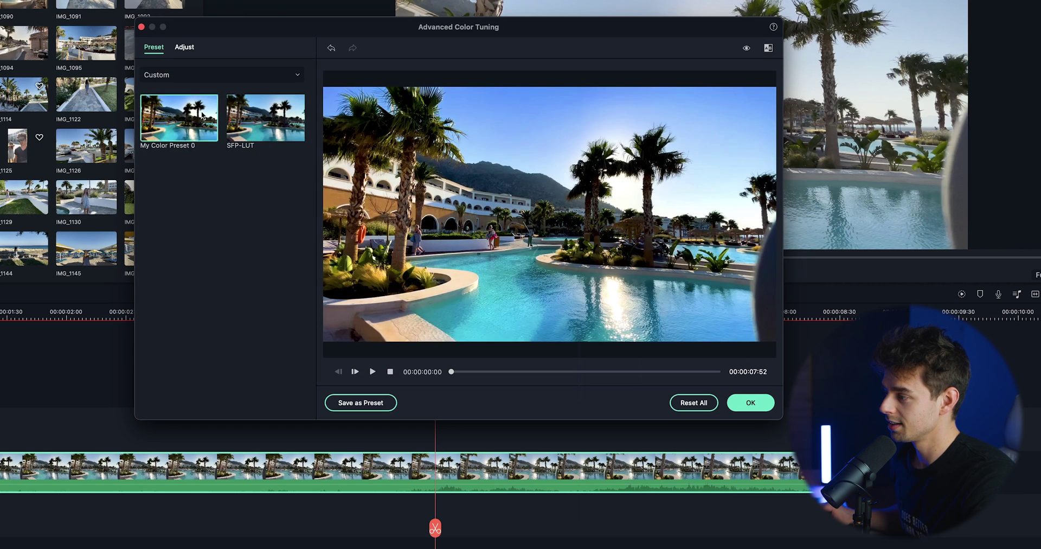
click(242, 115)
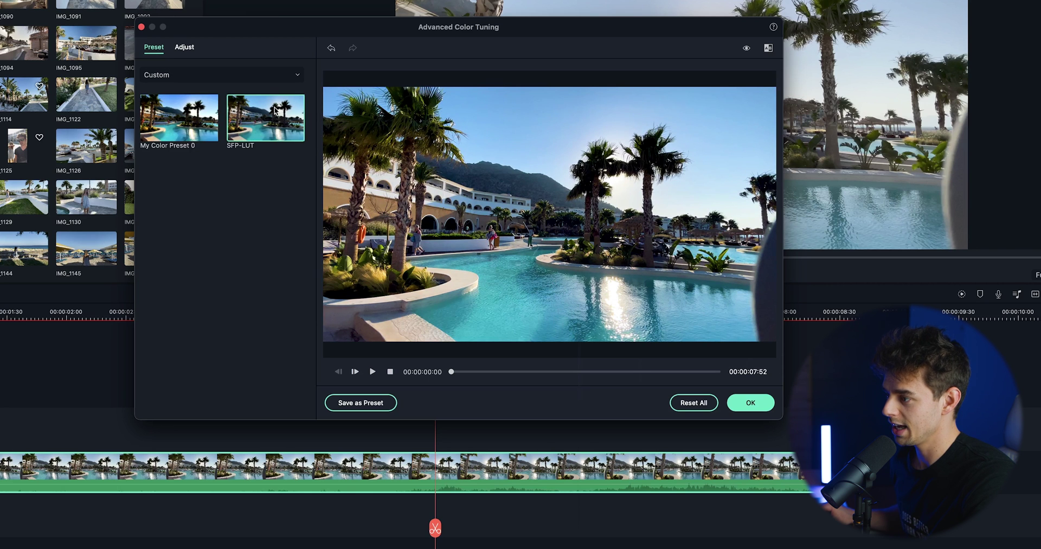
click(751, 404)
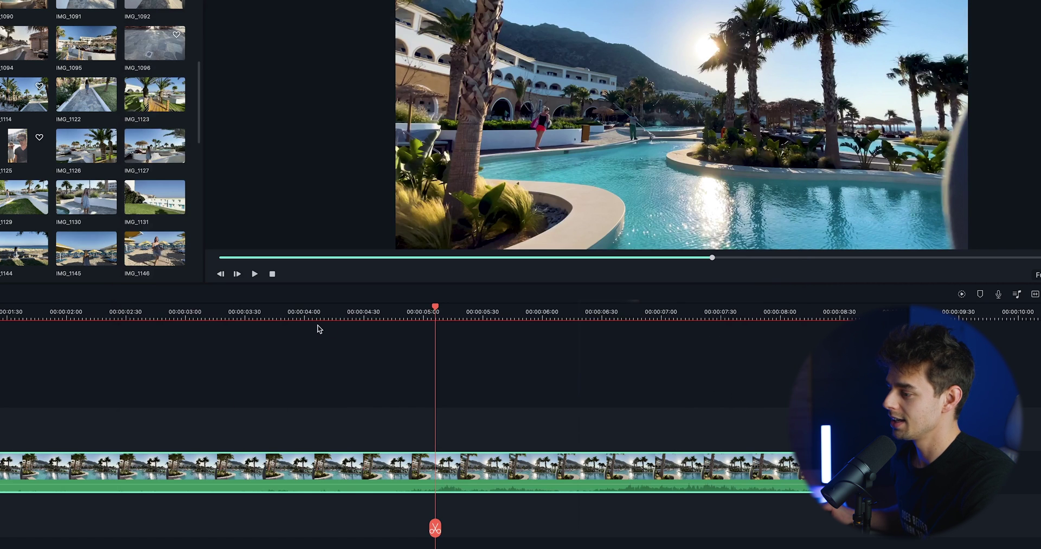
Review the graded pool clip at about 4, 6 and 7 seconds on the timeline.
scroll(279, 315, down, 1)
click(255, 315)
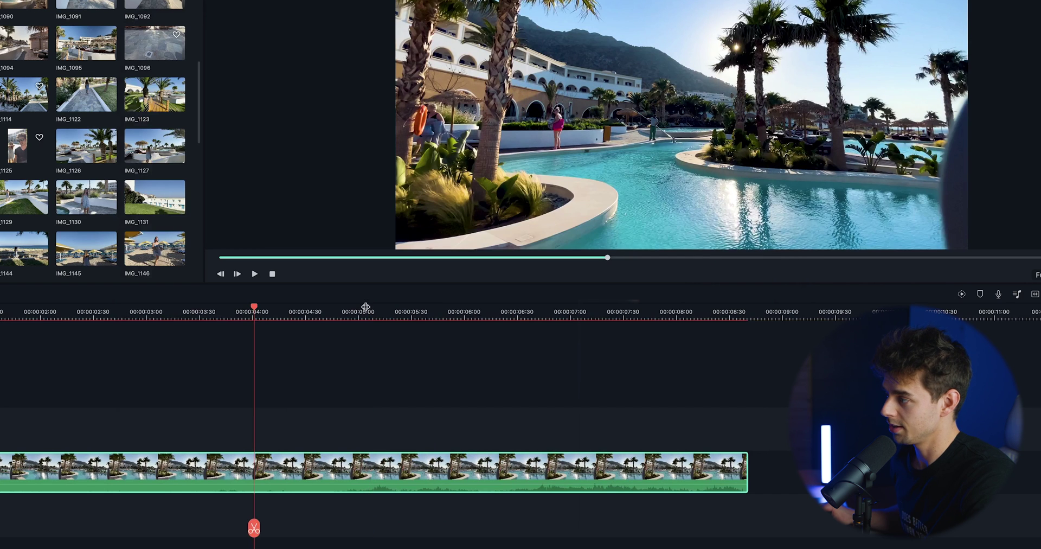
click(474, 319)
click(560, 313)
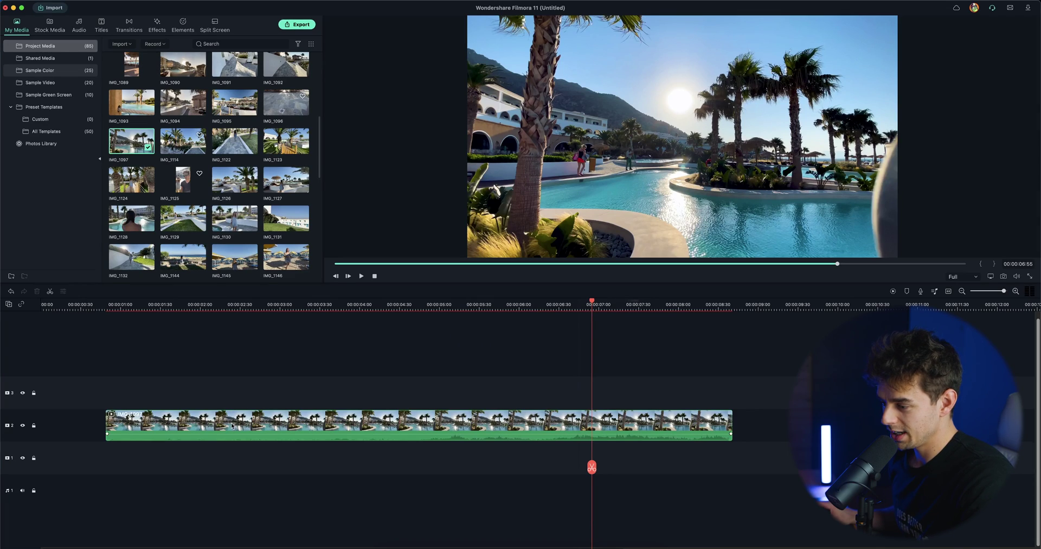
Open Speed Ramping for the pool clip, look through the ramp presets and choose Customize.
click(232, 425)
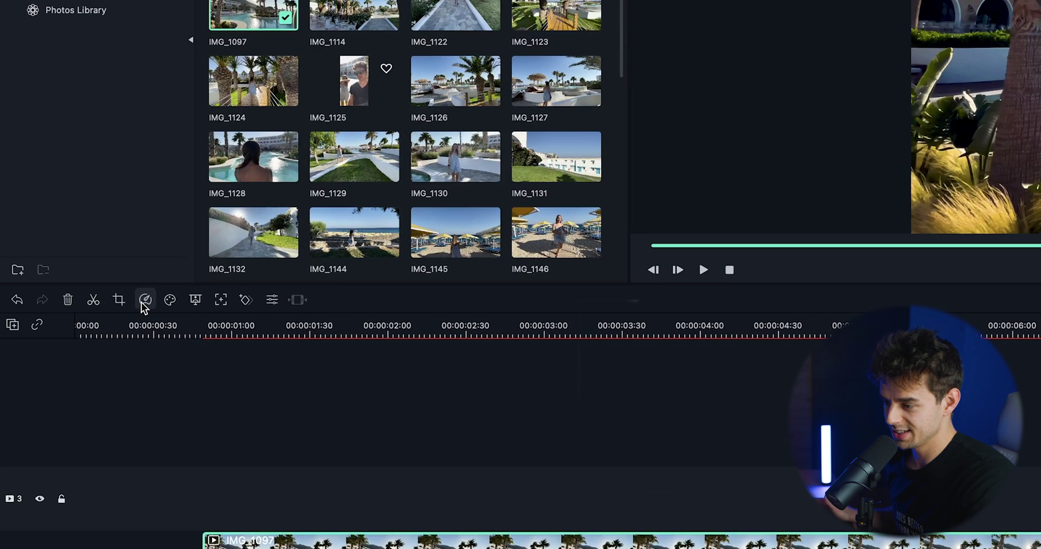
click(145, 299)
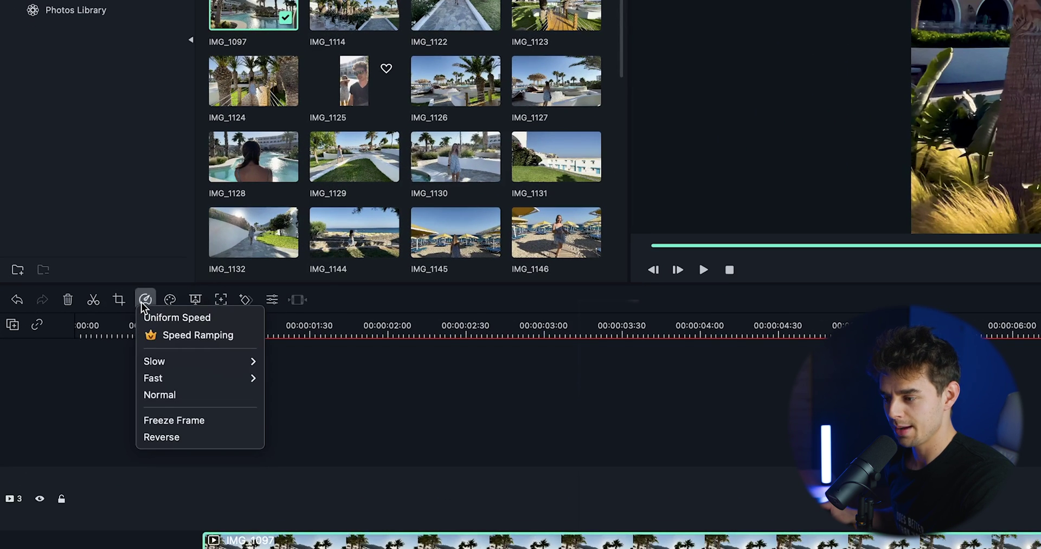
mouse_move(180, 362)
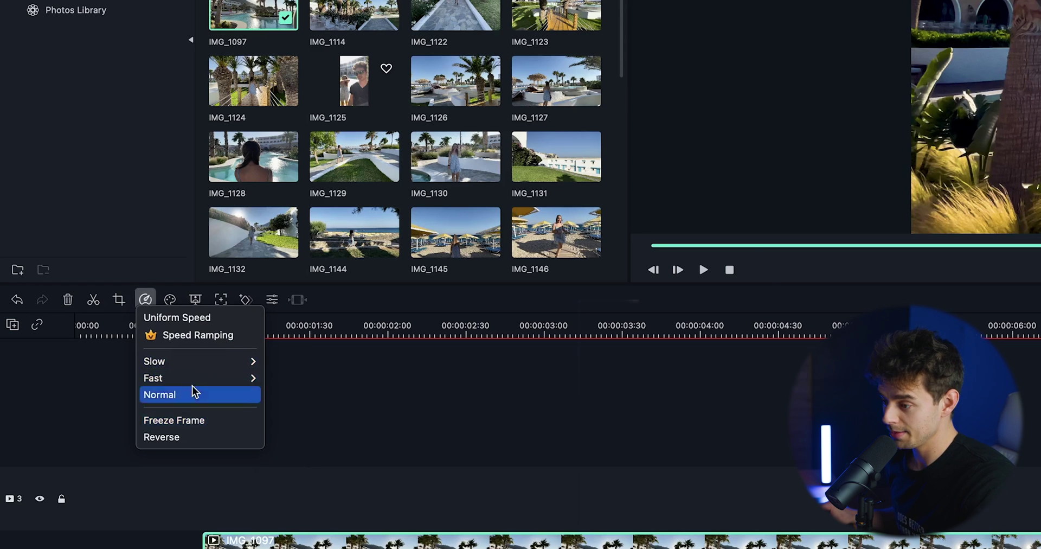
click(205, 335)
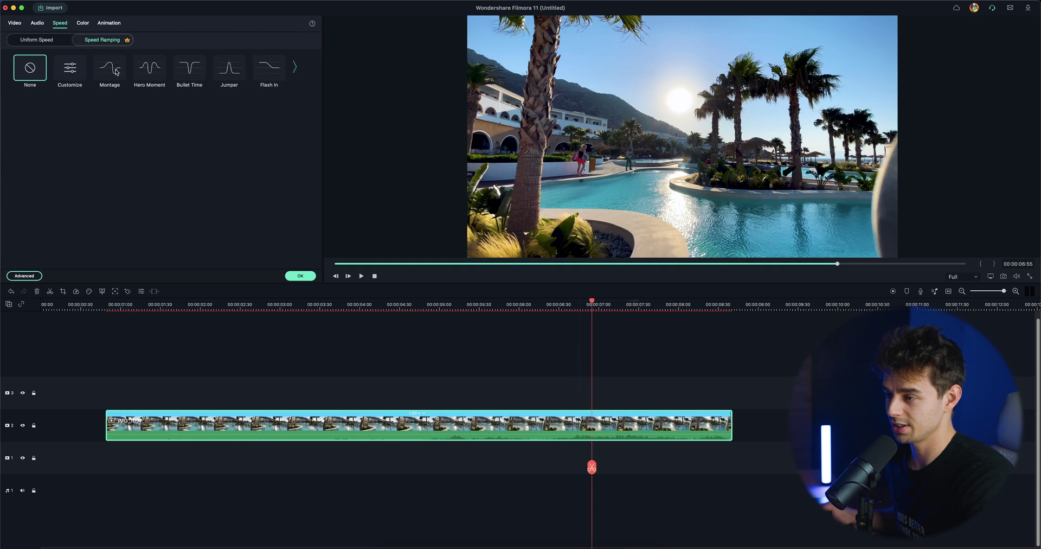
click(293, 69)
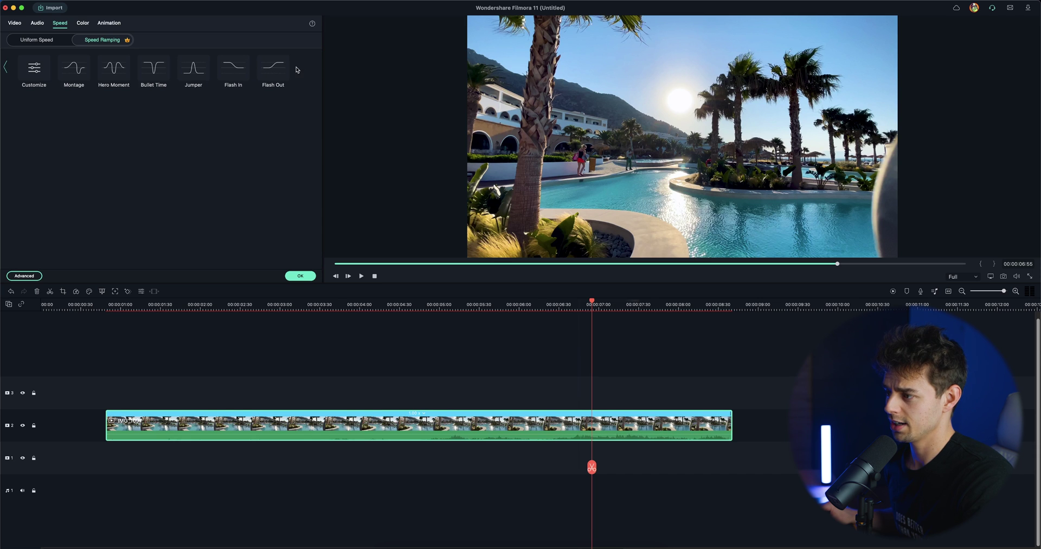
click(6, 68)
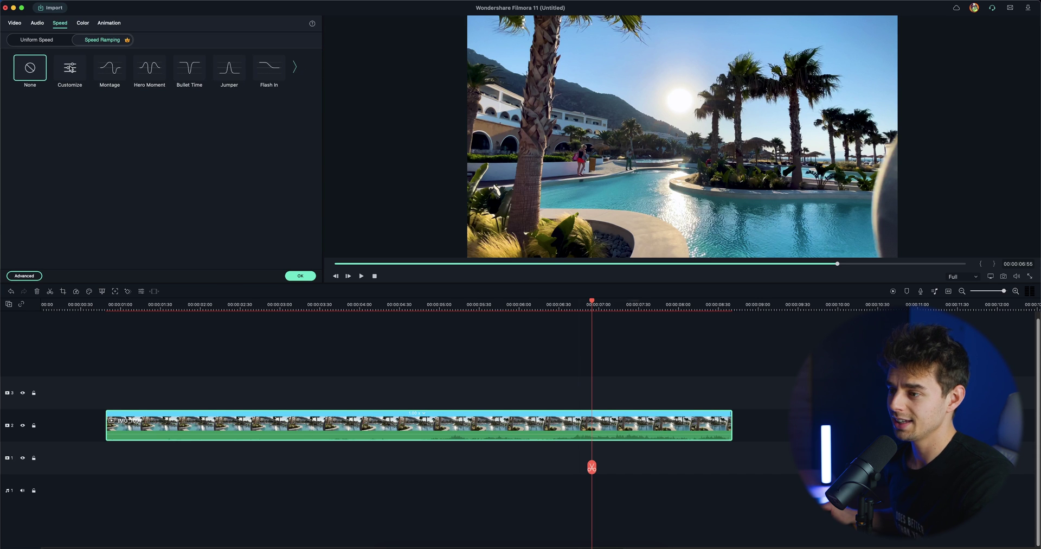
click(70, 68)
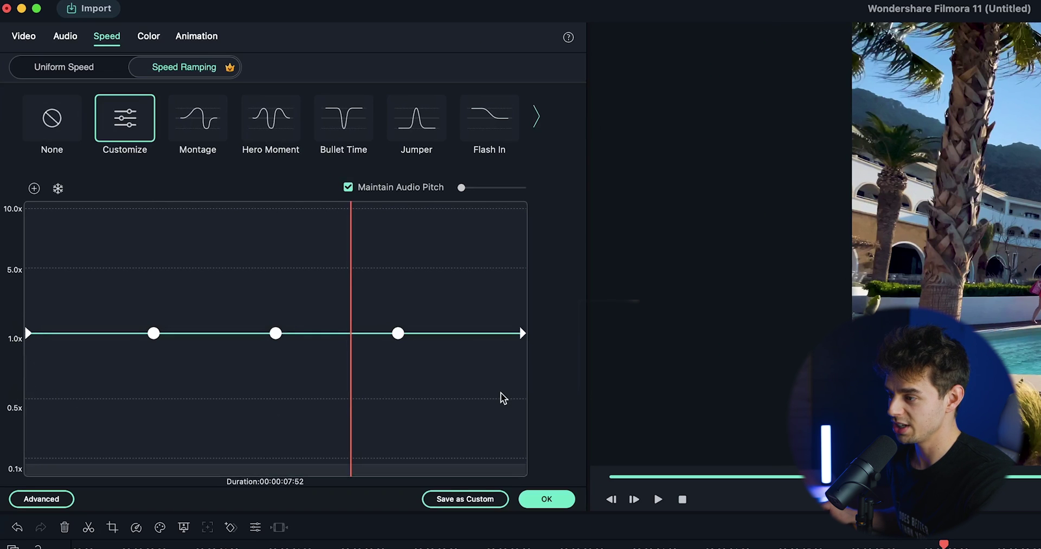
Shape the pool clip's speed curve with the start and middle at 10x, the second and fourth points below 1x, and the end near 0.5x.
drag(28, 329, 29, 209)
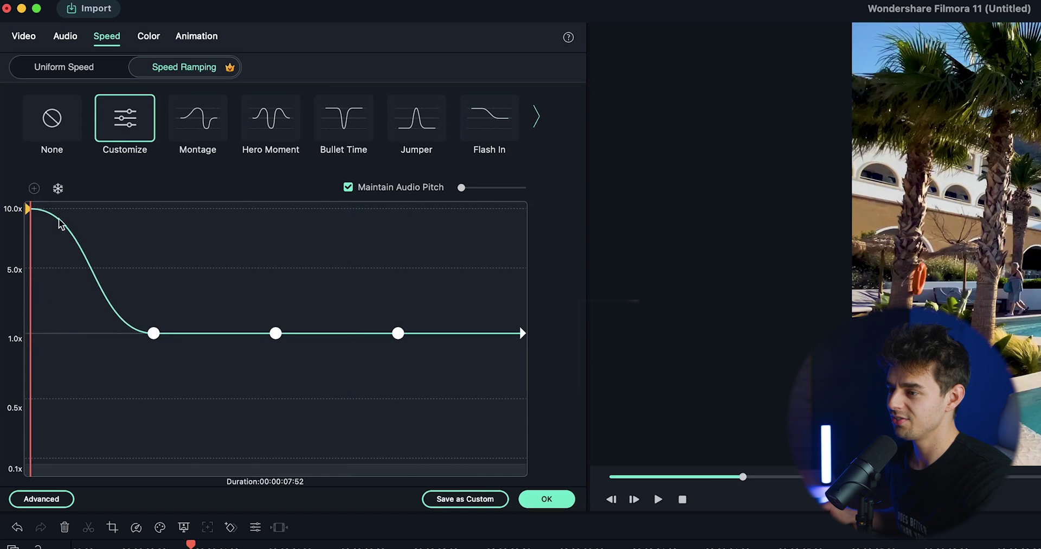
drag(153, 333, 149, 376)
click(271, 334)
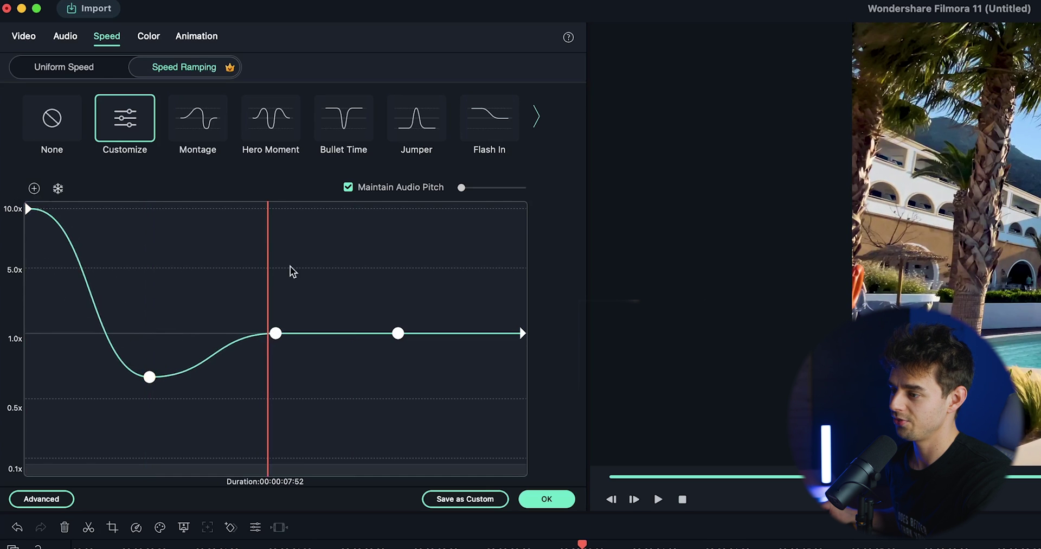
drag(275, 332, 293, 211)
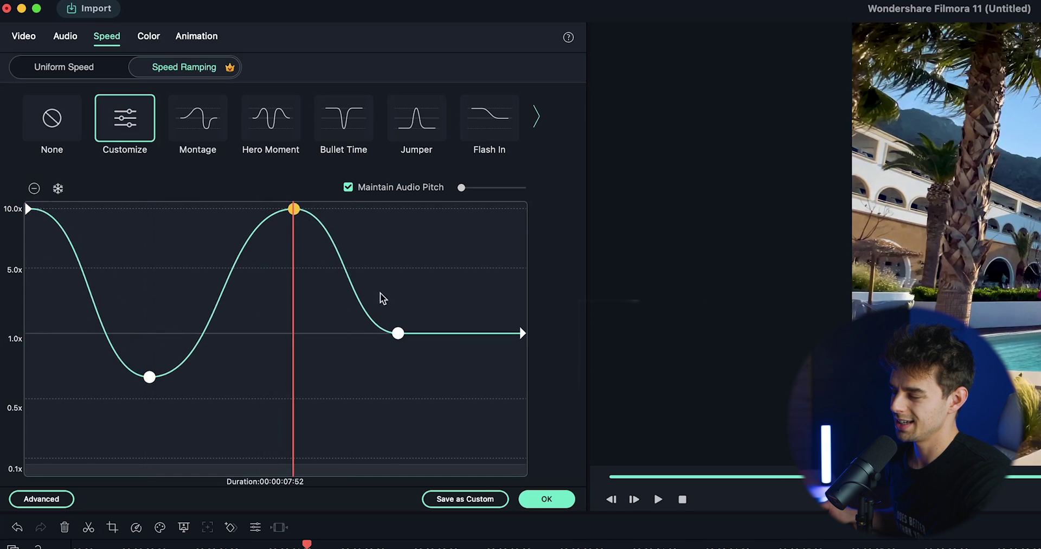
drag(397, 332, 398, 366)
drag(521, 332, 520, 394)
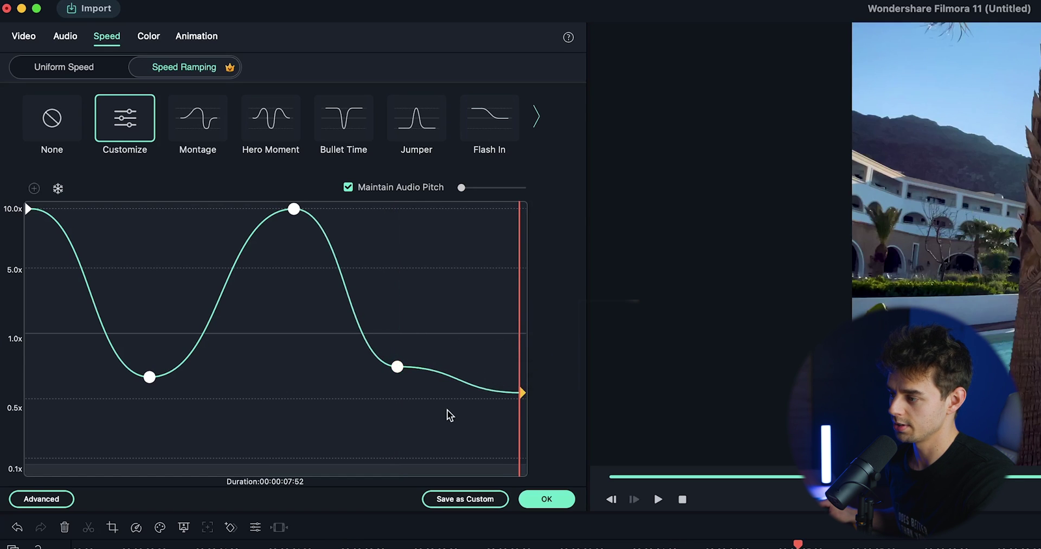
click(548, 497)
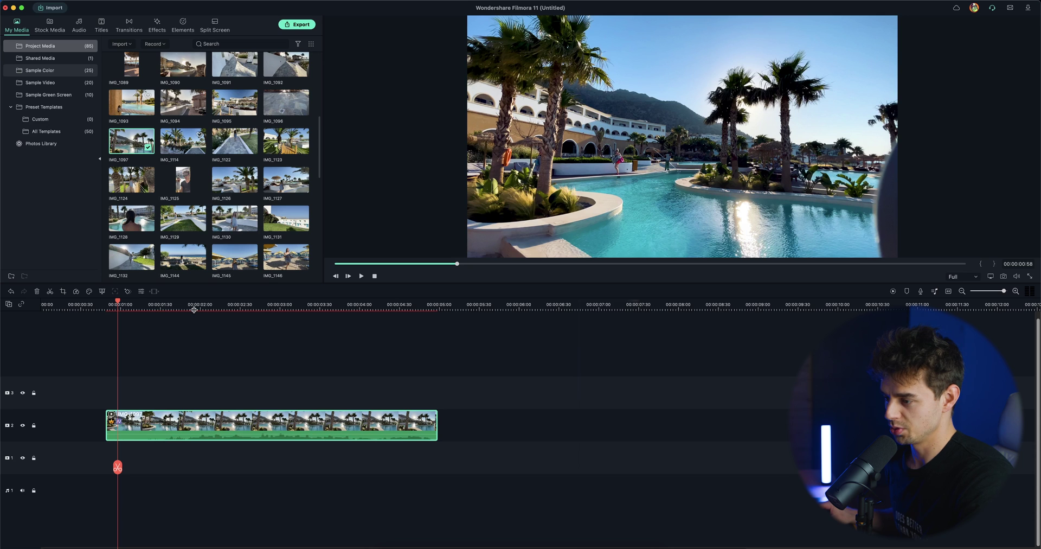
Add beach clip IMG_1144 directly after the pool clip on video track 2, and trim the pool clip to end near 00:00:04:30.
drag(183, 262, 438, 428)
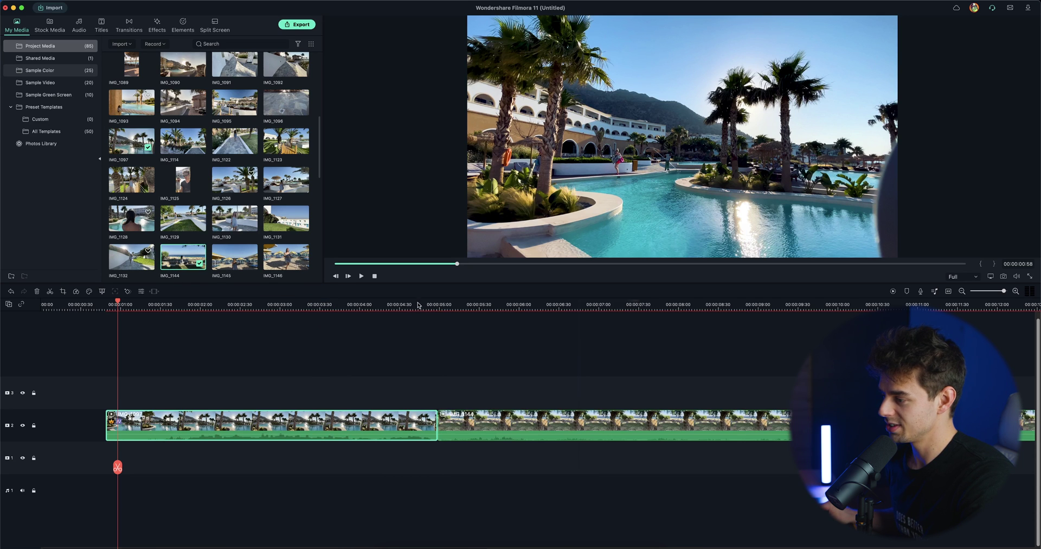
click(418, 304)
key(space)
key(space)
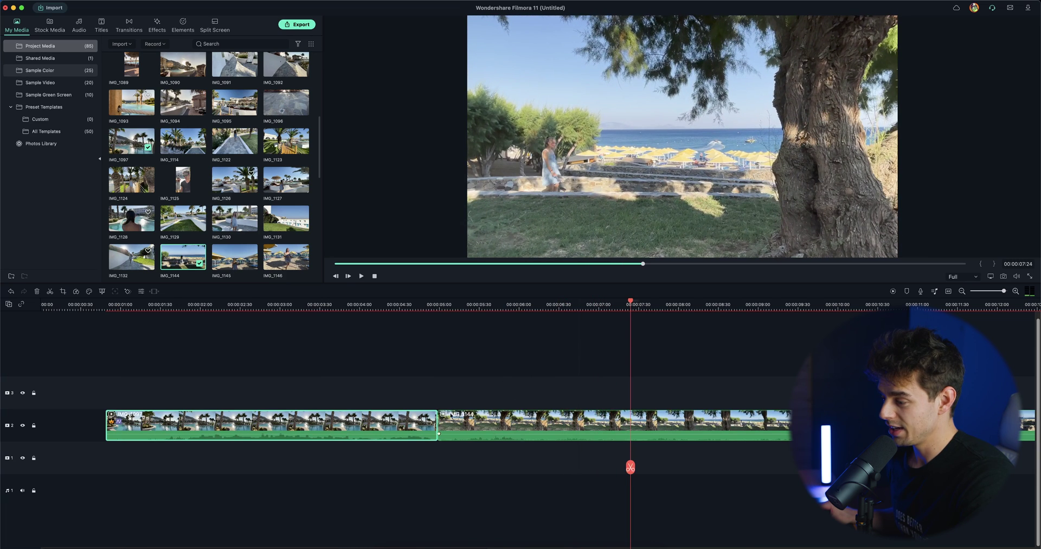
drag(440, 425, 397, 425)
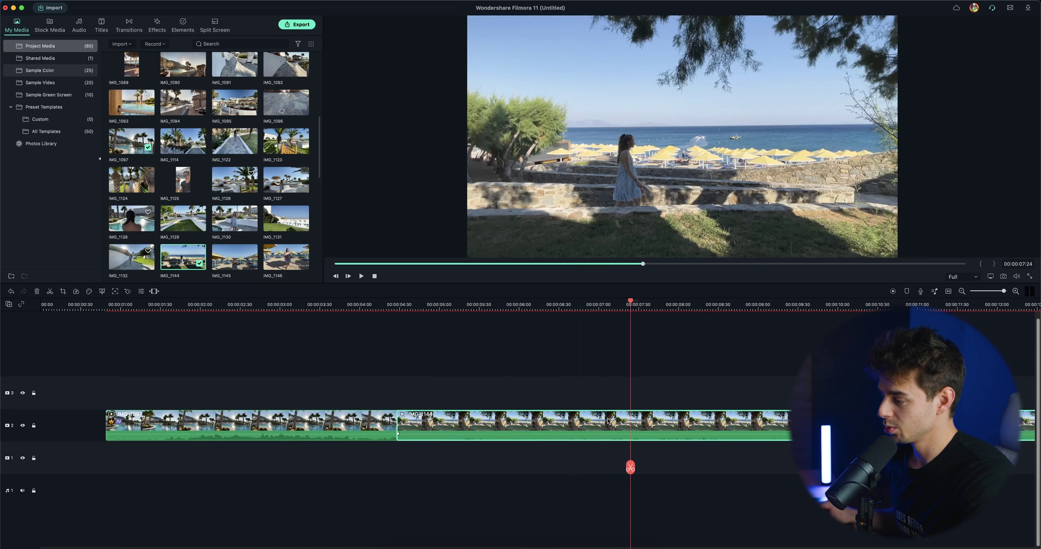
click(405, 306)
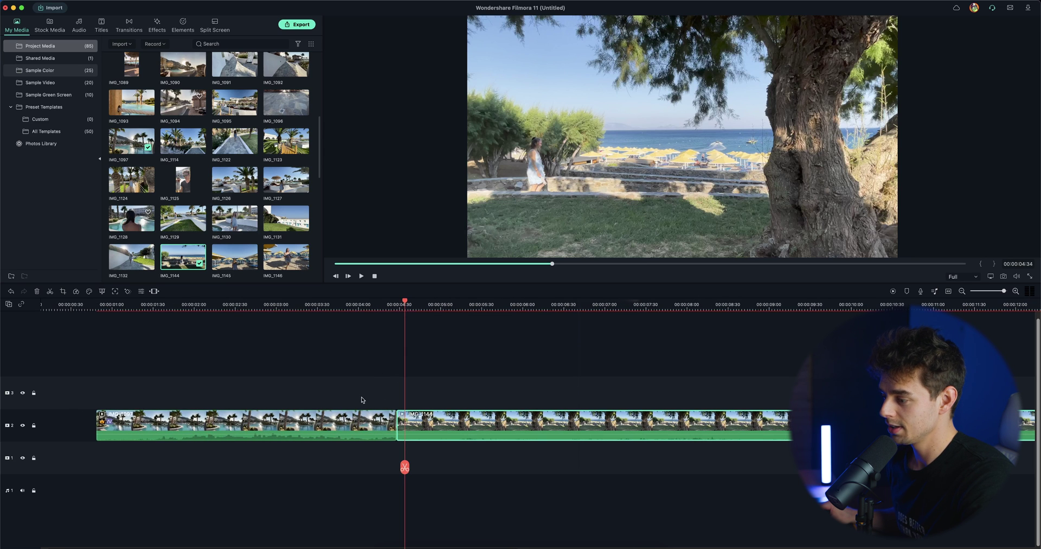
drag(462, 304, 565, 304)
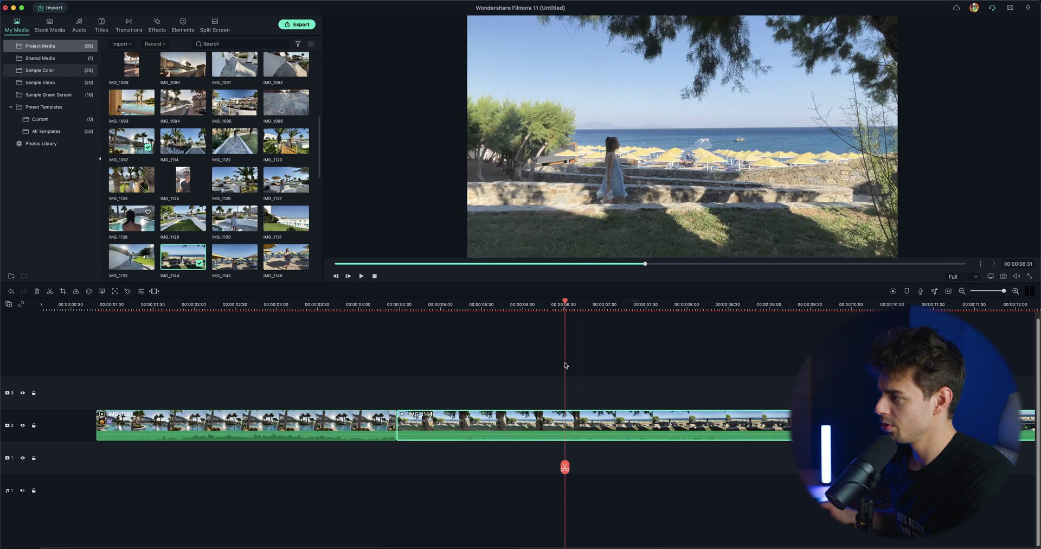
Grade the beach clip IMG_1144 with the custom SFP-LUT color preset and check the result on the timeline.
right_click(549, 423)
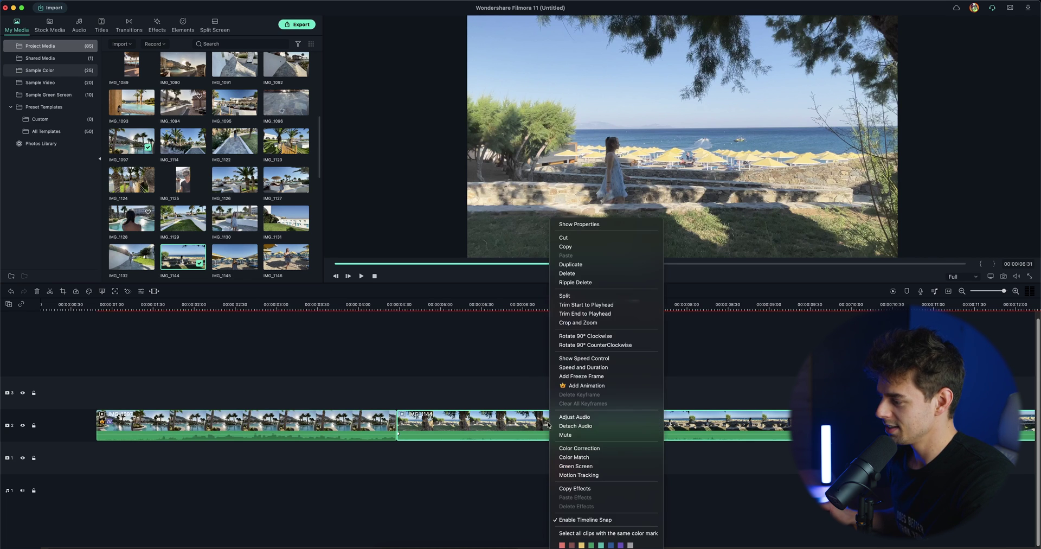
click(586, 452)
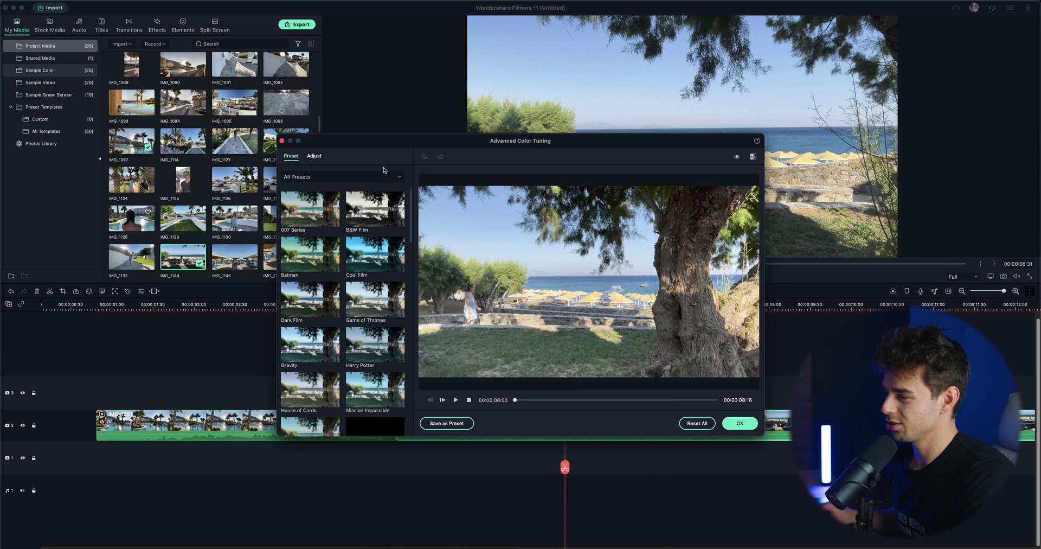
click(320, 176)
click(317, 199)
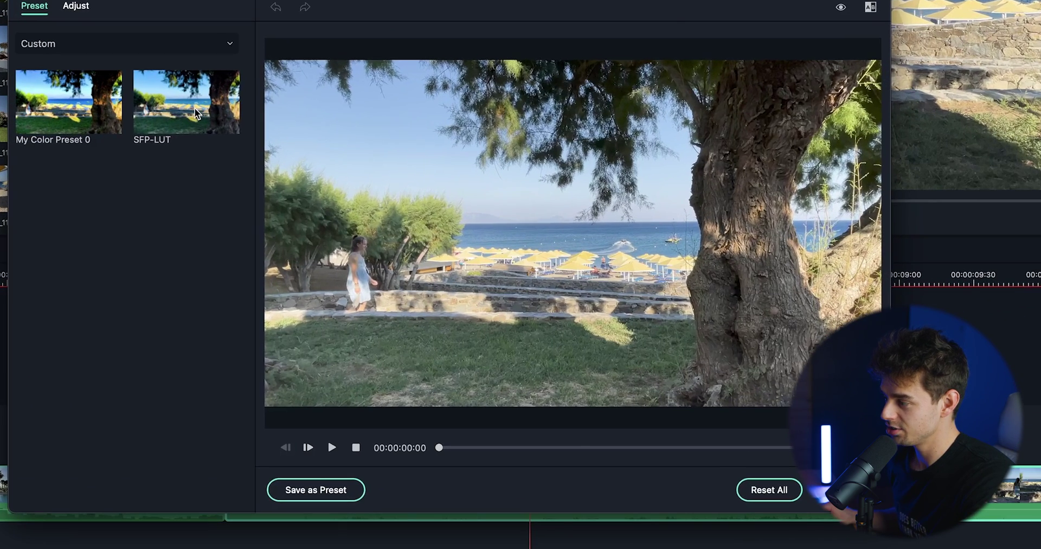
click(381, 215)
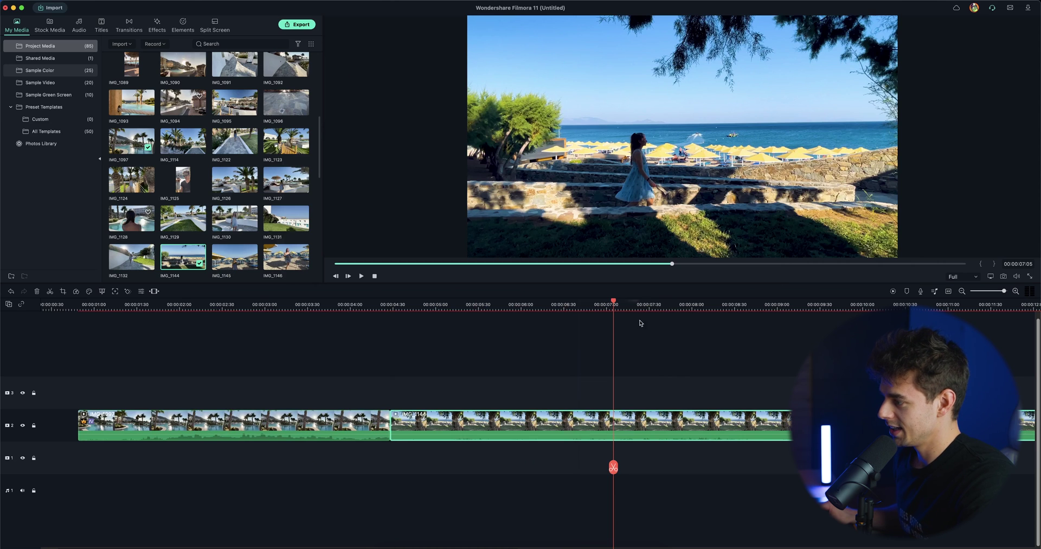
click(589, 304)
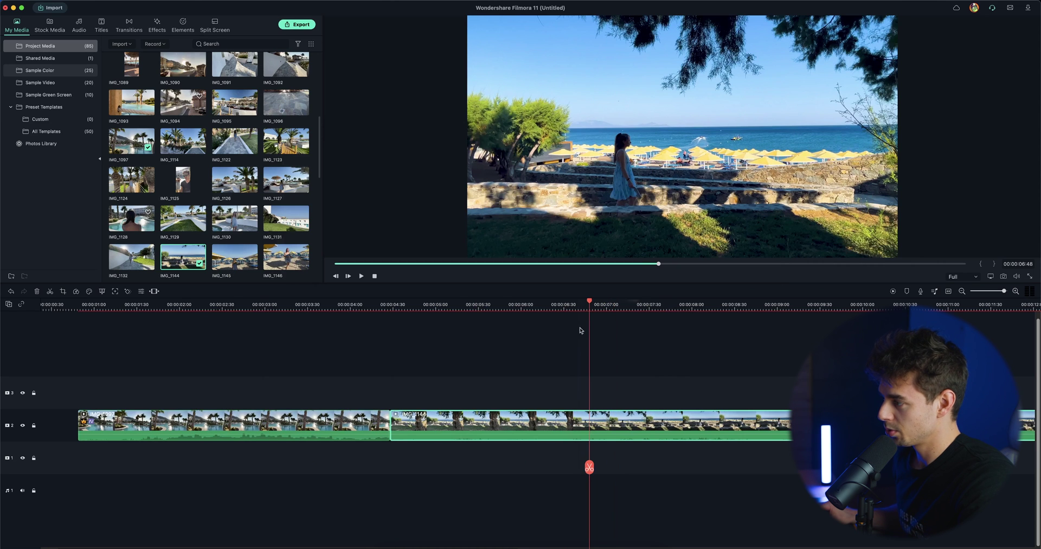
Split beach clip IMG_1144 at 00:00:06:48, delete the part before the cut, and leave the remainder following the pool clip.
click(589, 469)
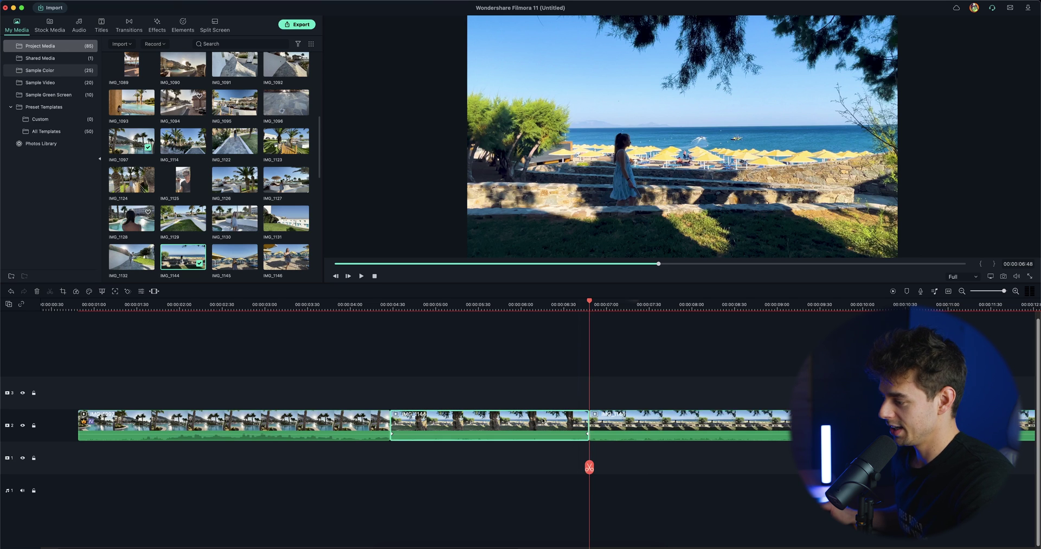
key(Delete)
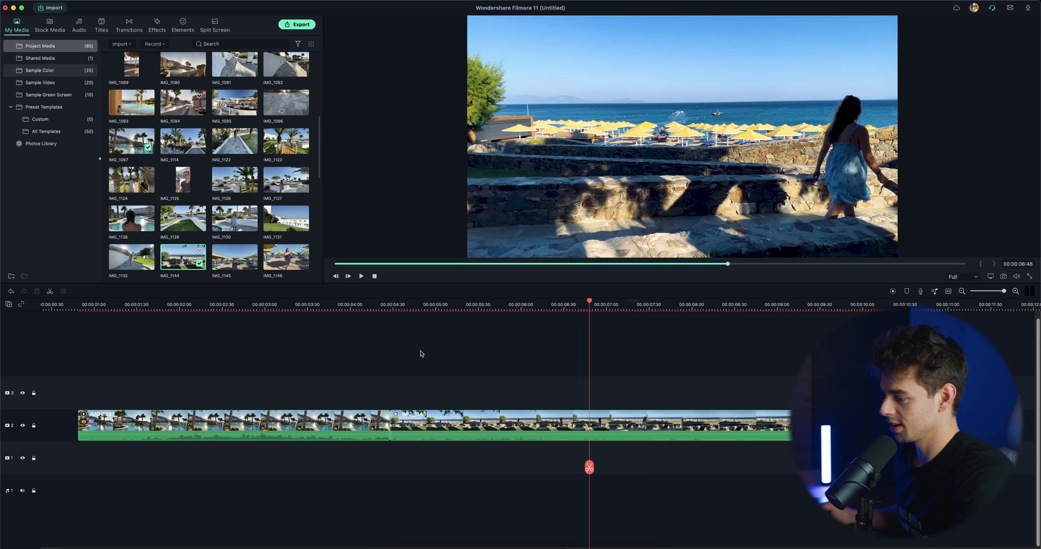
click(611, 417)
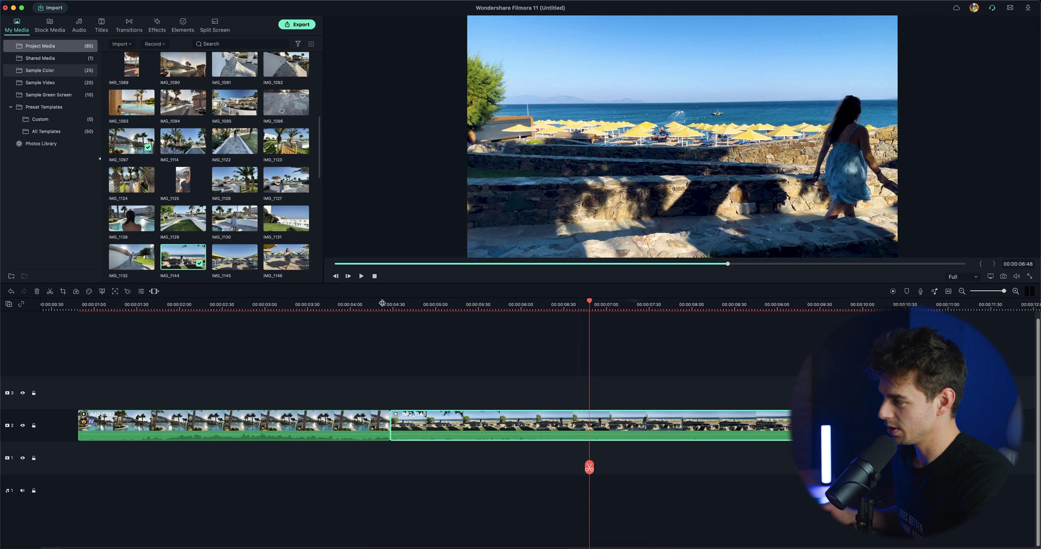
Look through the included transitions, try Pixelate on the cut between the pool and beach clips, and preview it.
click(361, 305)
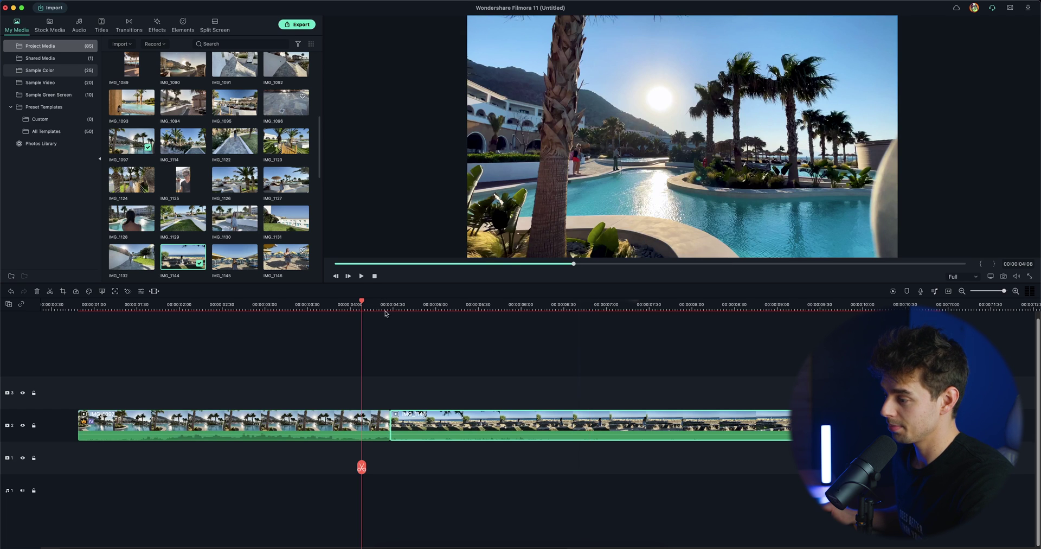
click(129, 24)
scroll(175, 140, down, 10)
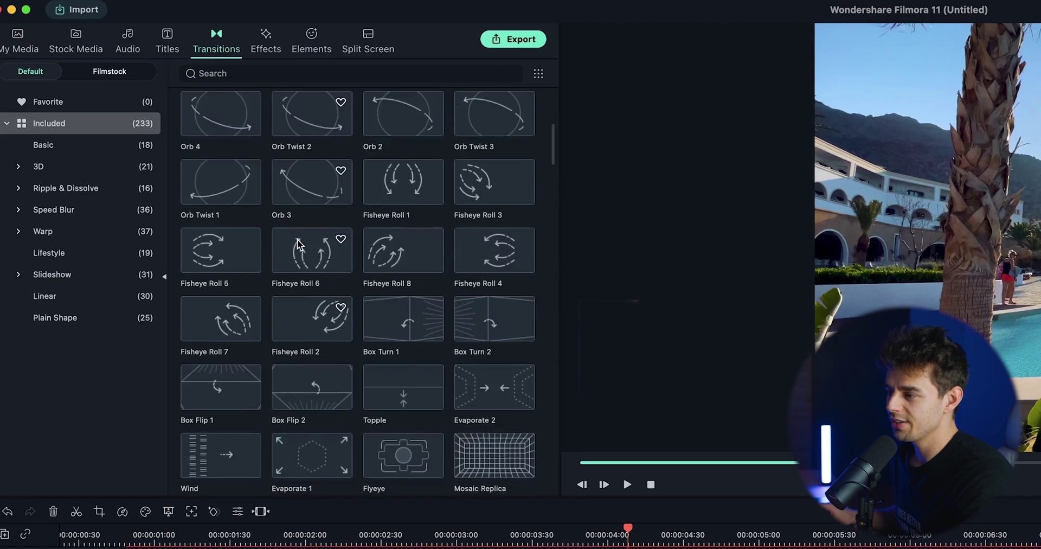
scroll(298, 249, down, 20)
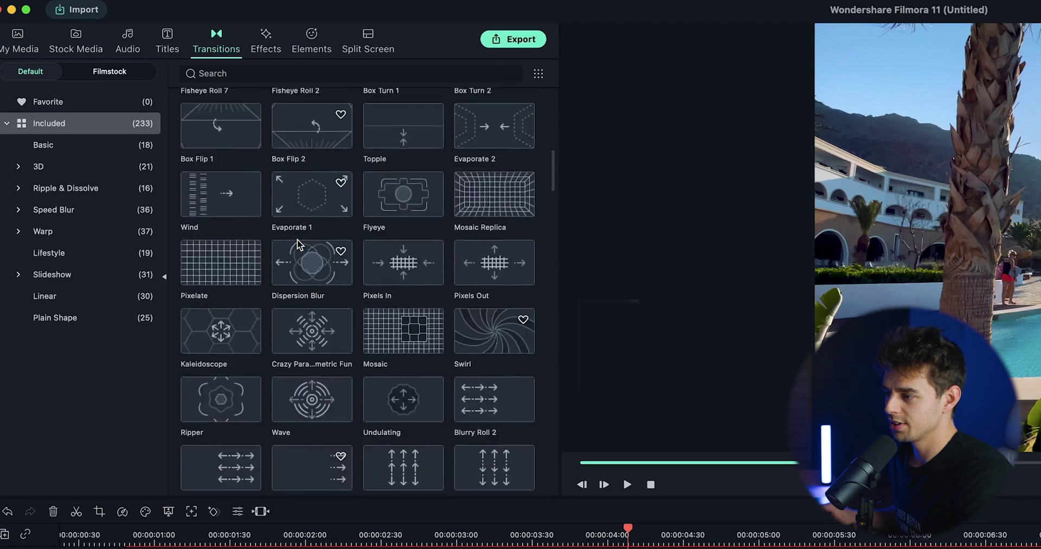
scroll(302, 266, up, 10)
scroll(304, 271, up, 10)
scroll(304, 274, down, 5)
scroll(305, 274, up, 5)
scroll(306, 273, down, 3)
scroll(306, 272, up, 10)
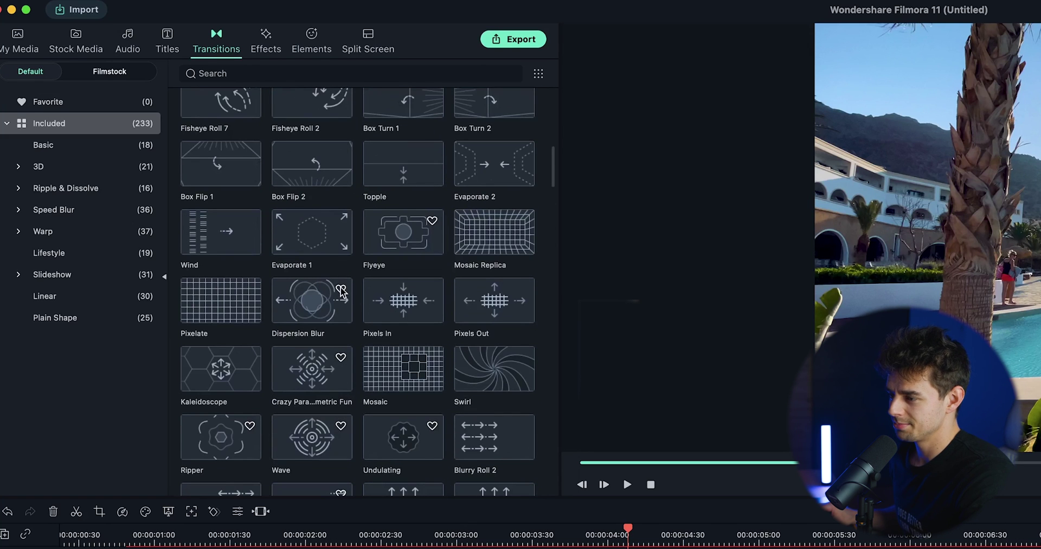
drag(203, 300, 657, 548)
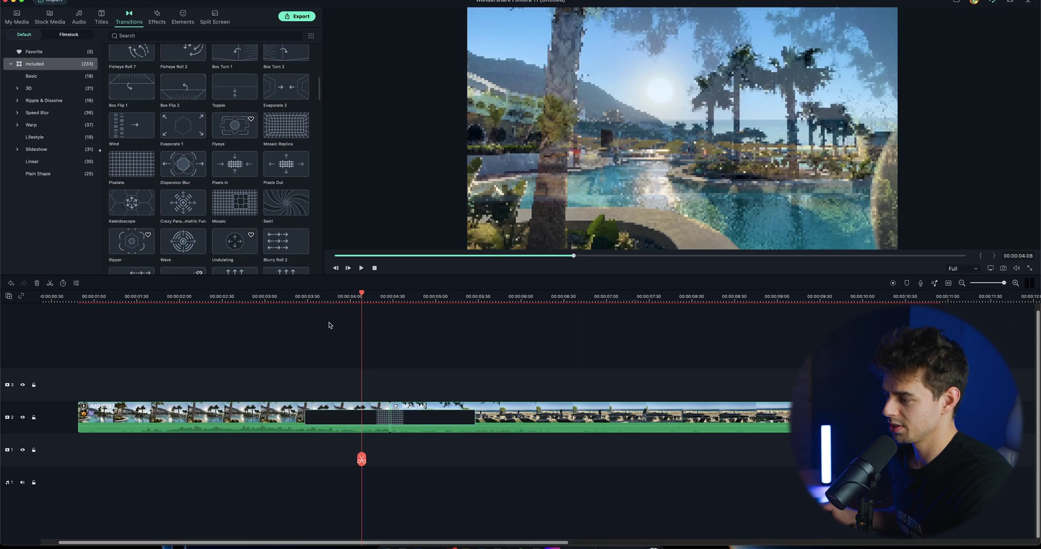
click(292, 298)
key(space)
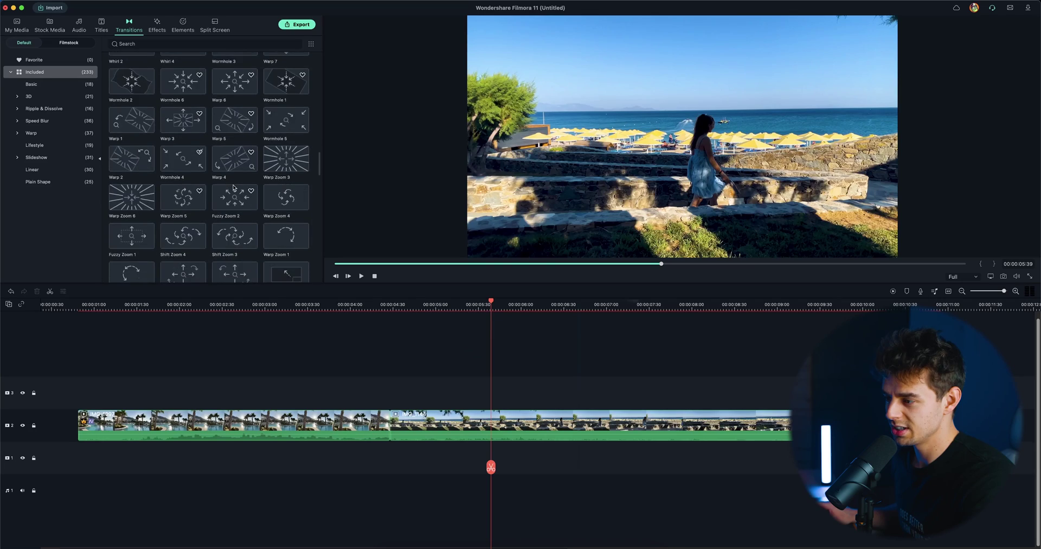
Try the Linear 14 transition between the pool and beach clips, play it back, and delete it.
scroll(233, 188, down, 10)
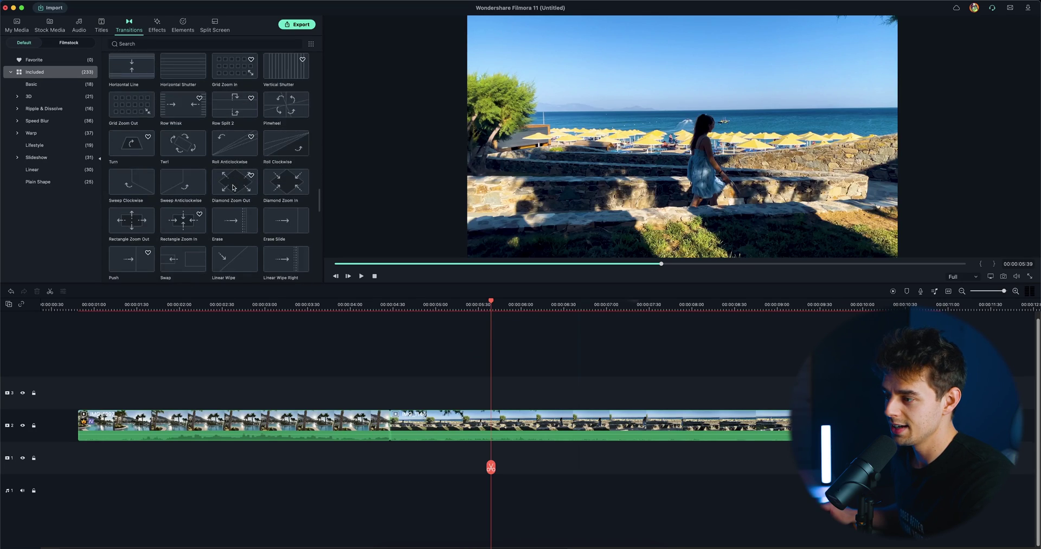
scroll(233, 184, down, 2)
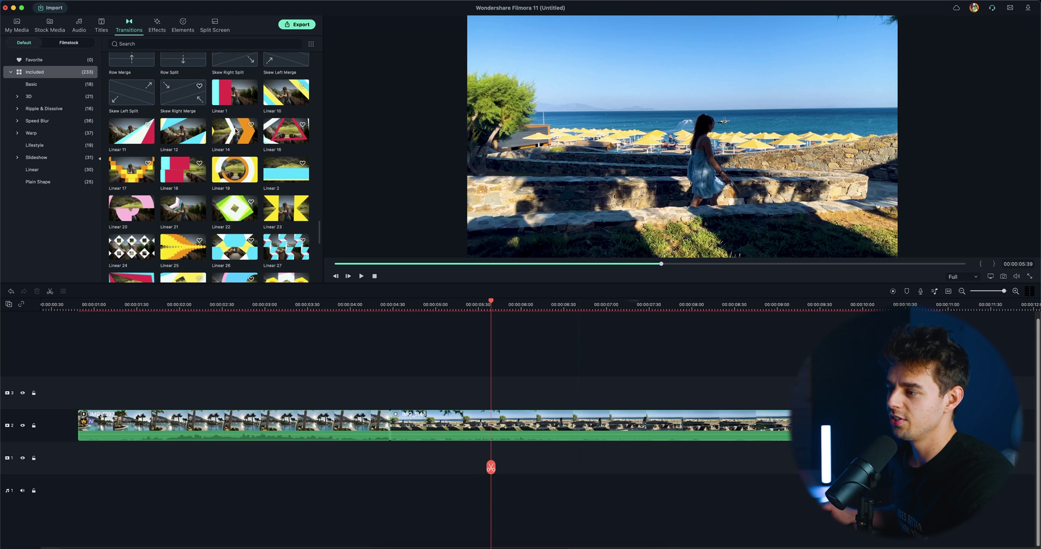
drag(236, 130, 389, 424)
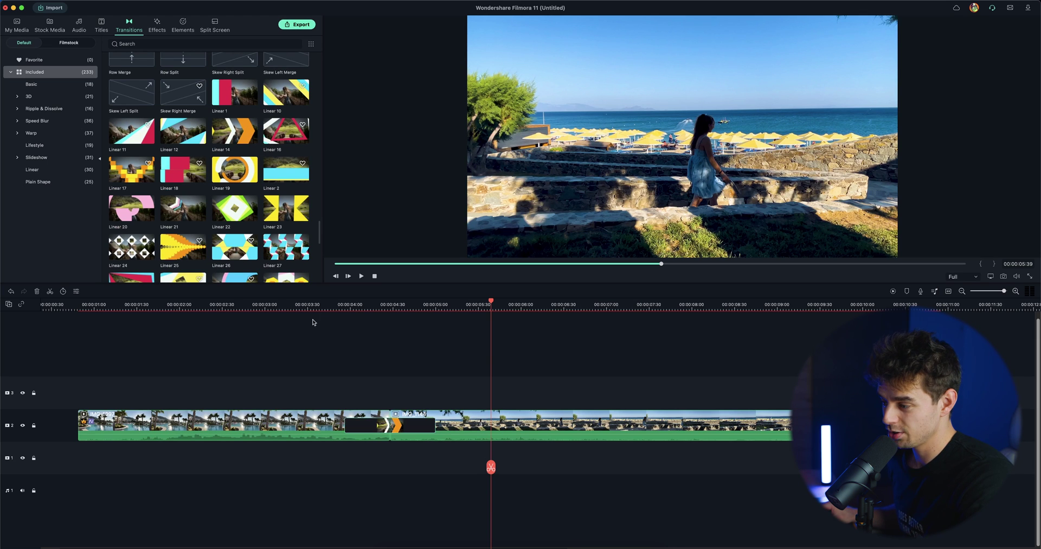
click(312, 304)
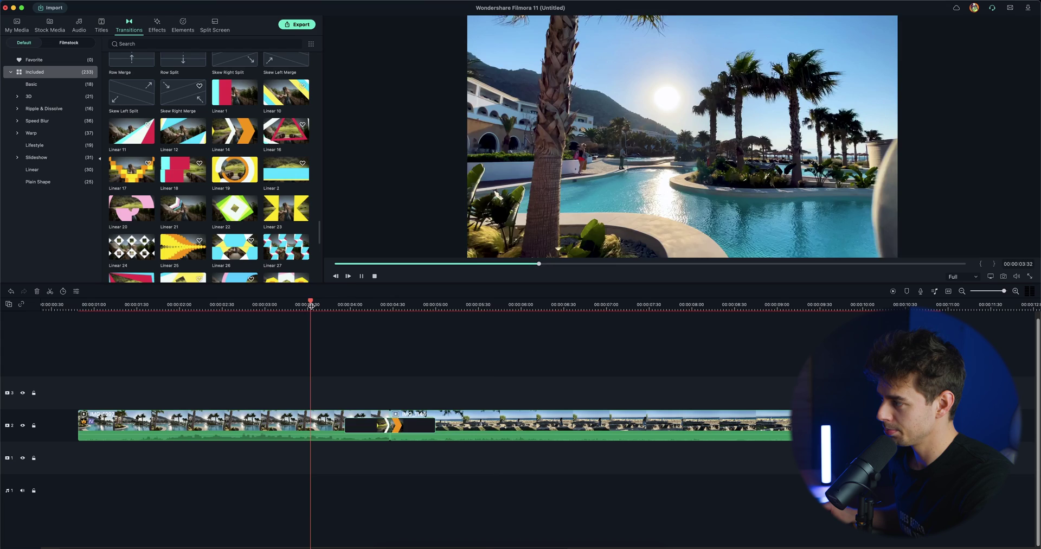
key(space)
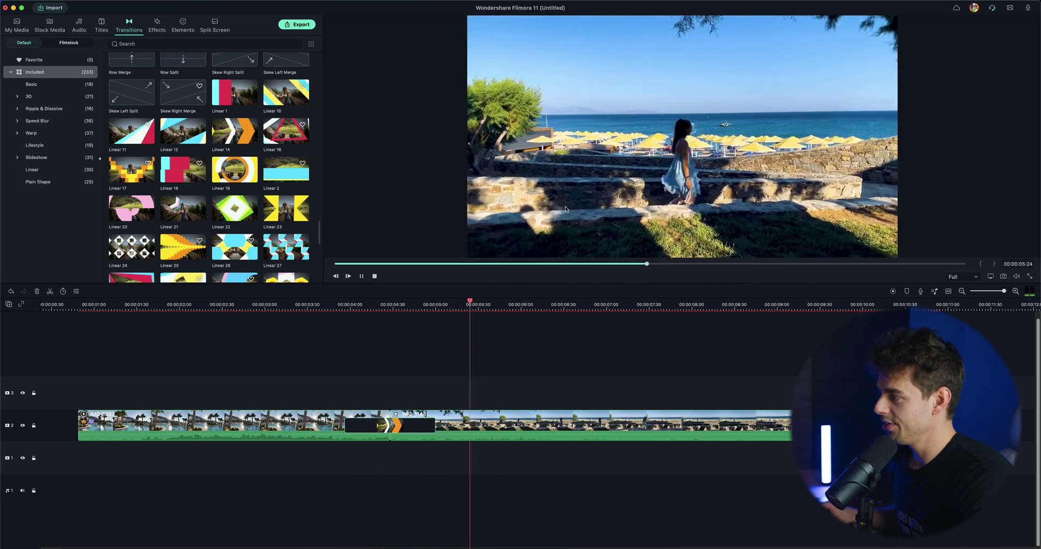
key(space)
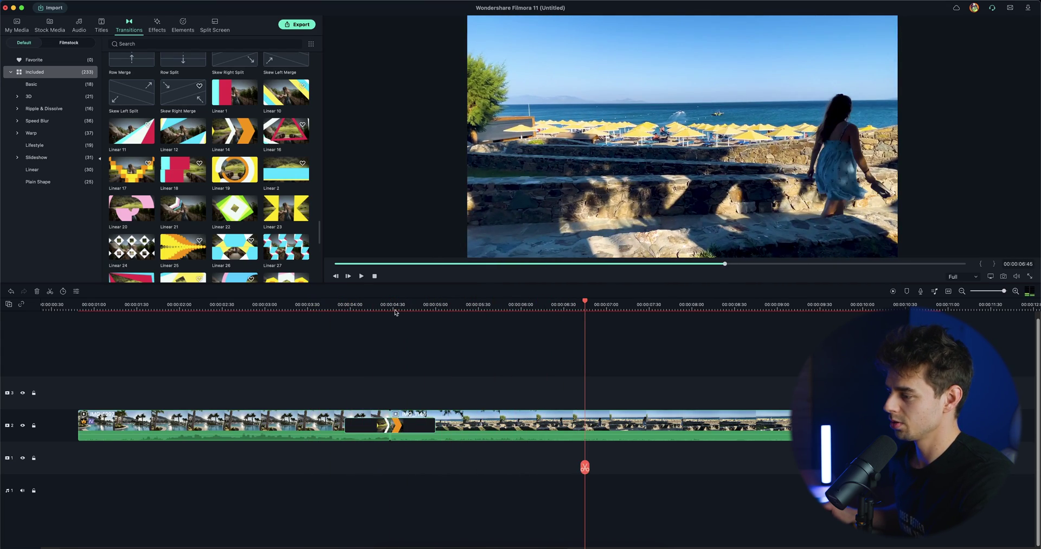
click(395, 307)
scroll(174, 186, down, 10)
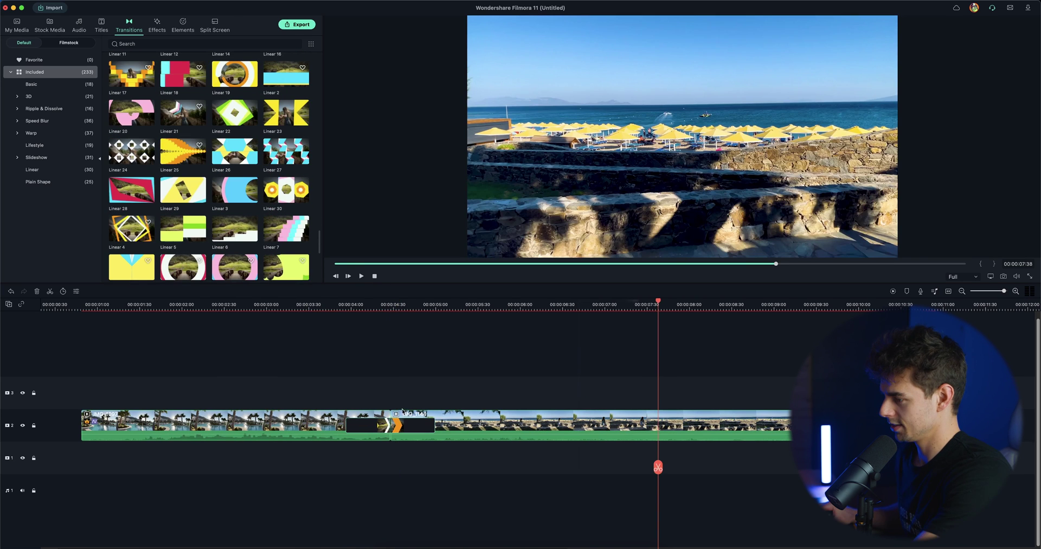
key(Delete)
Add the Linear 1 transition on the cut between the pool and beach clips and play it back.
scroll(280, 181, up, 5)
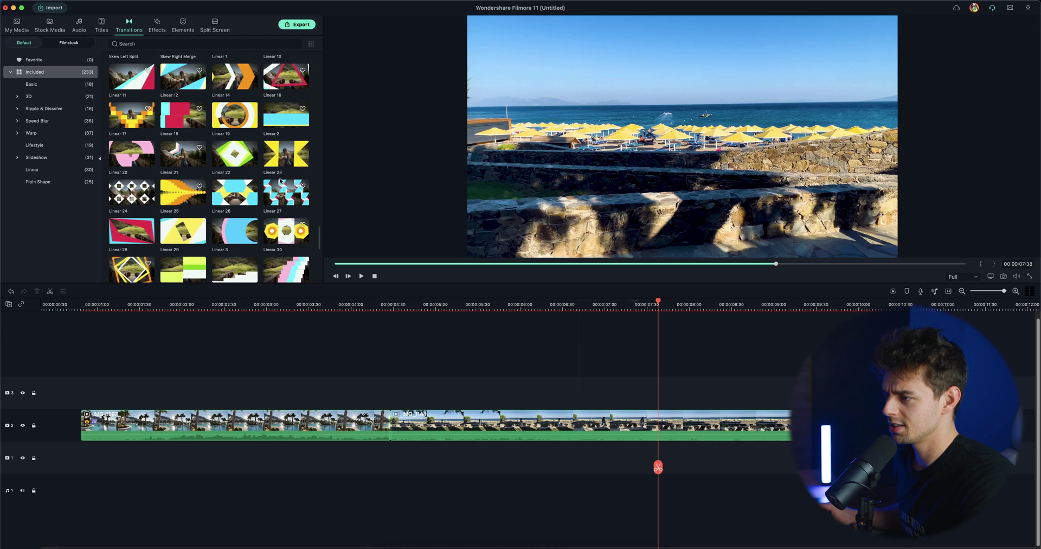
scroll(279, 152, up, 1)
scroll(261, 90, up, 2)
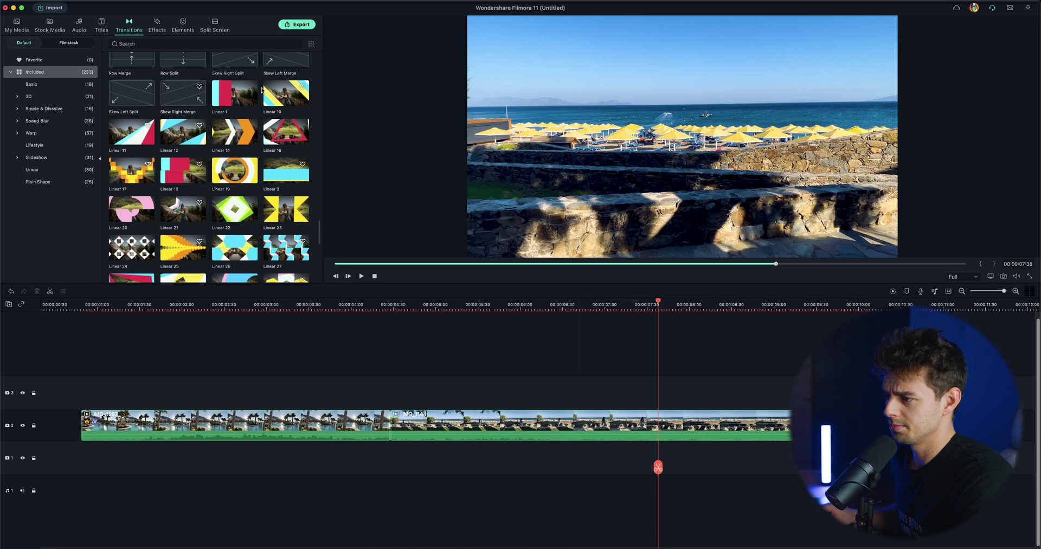
drag(271, 160, 371, 425)
click(237, 304)
key(space)
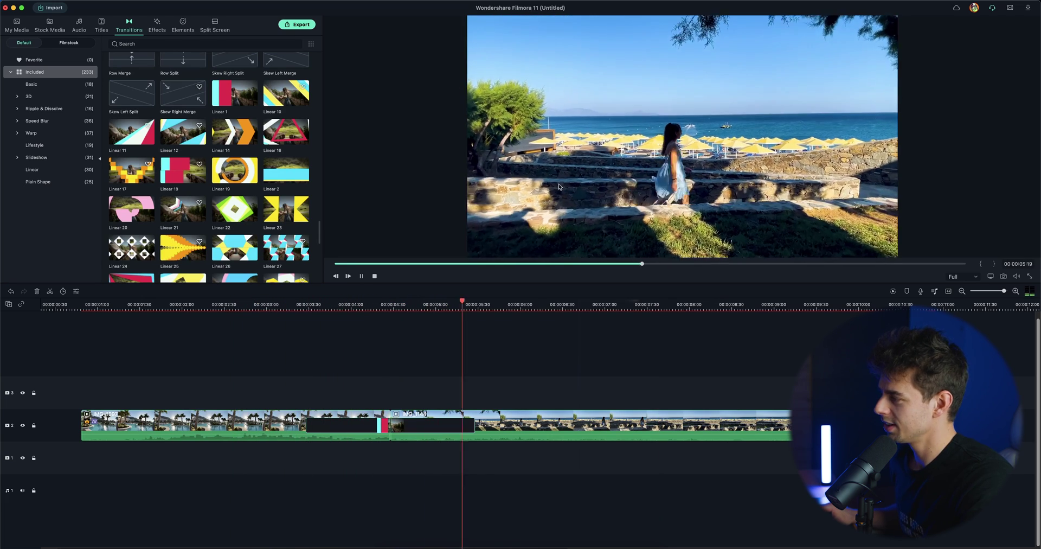
key(space)
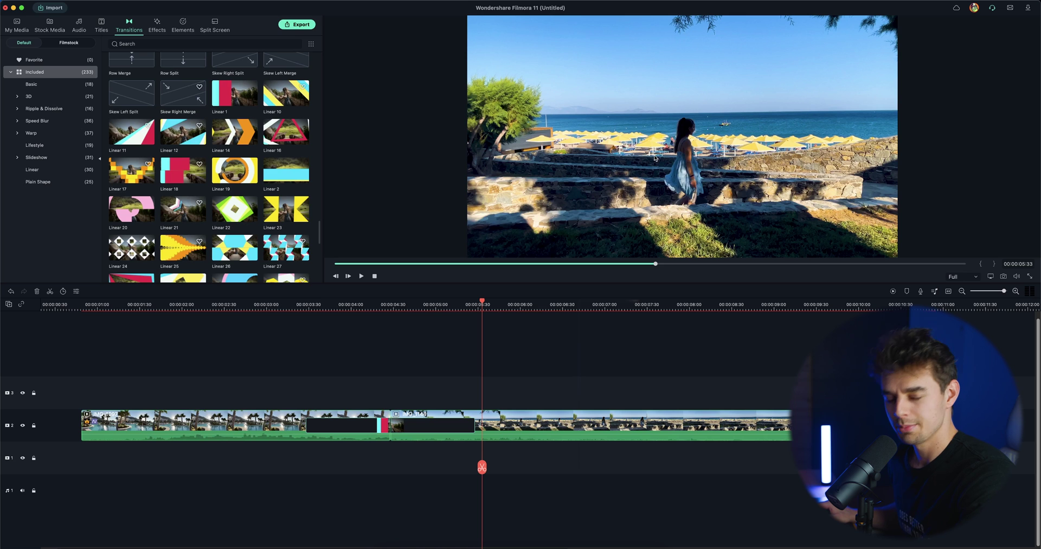
Browse the title templates, add Title 6 to video track 3 at the start of the pool clip, and preview it.
scroll(287, 209, down, 5)
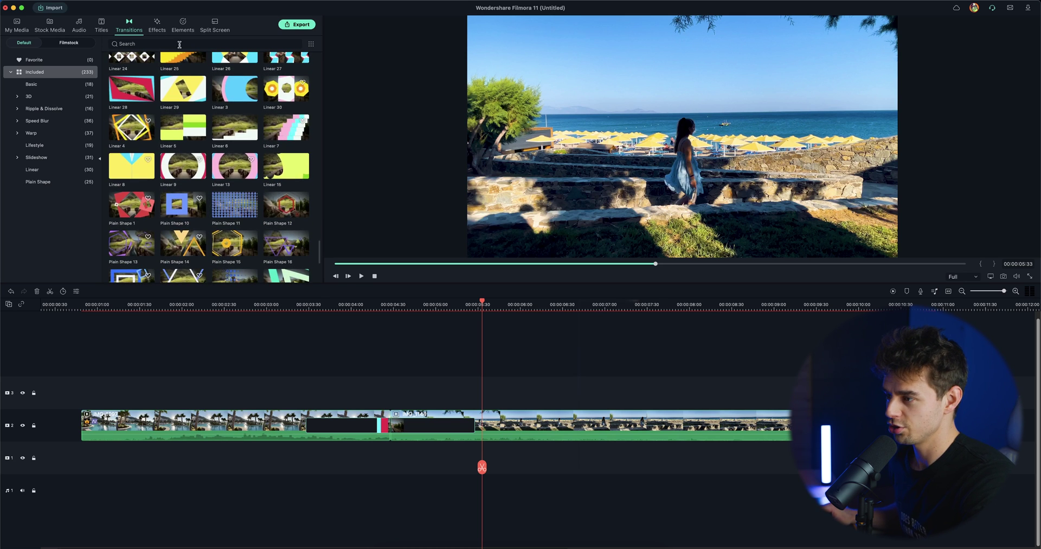
click(101, 25)
scroll(179, 114, down, 10)
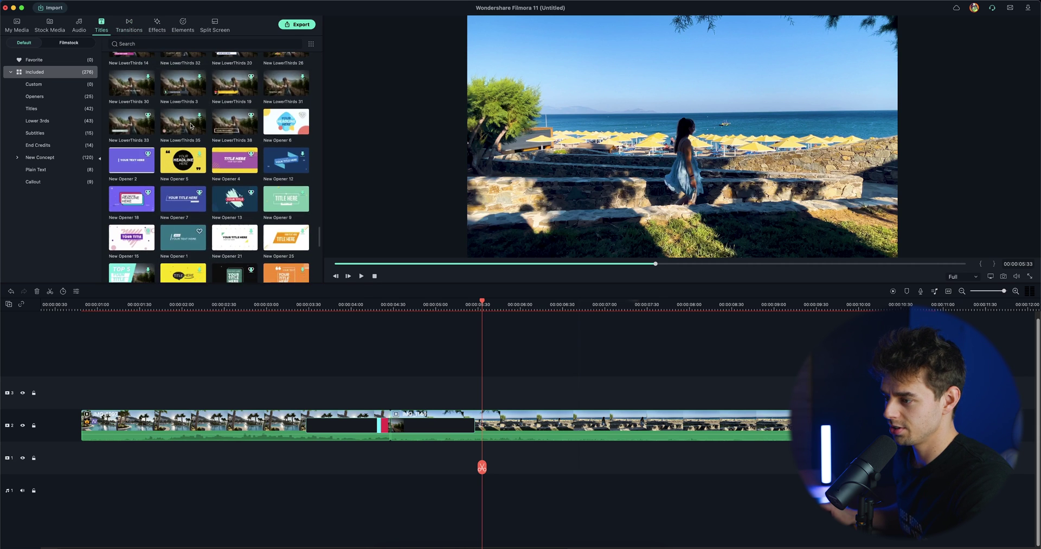
scroll(191, 126, down, 2)
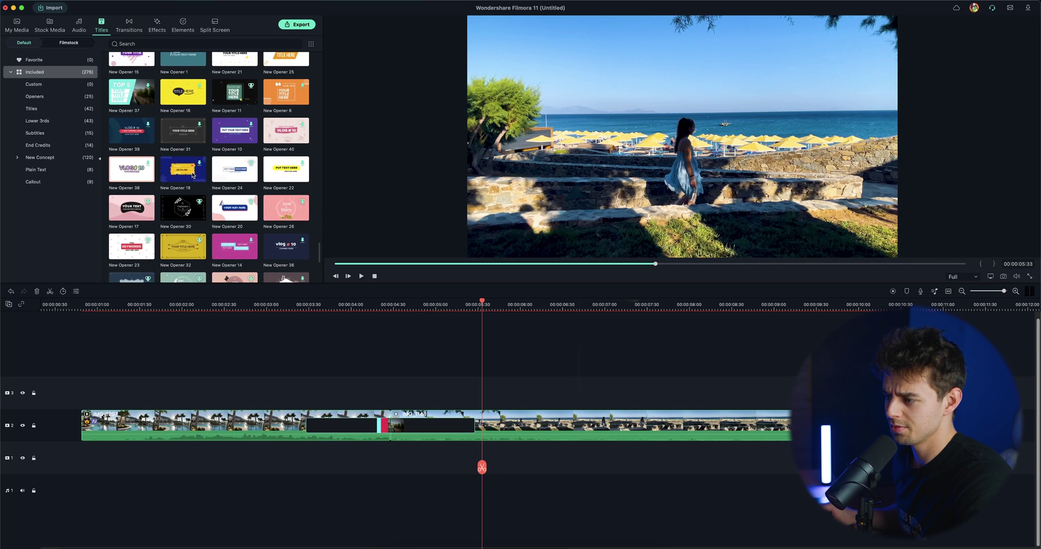
scroll(193, 176, down, 5)
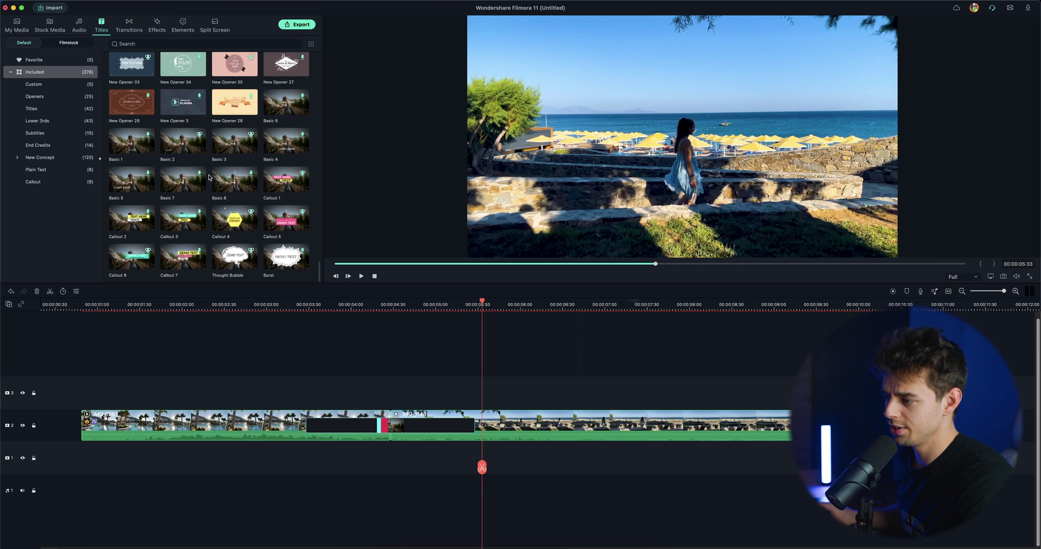
scroll(208, 179, up, 5)
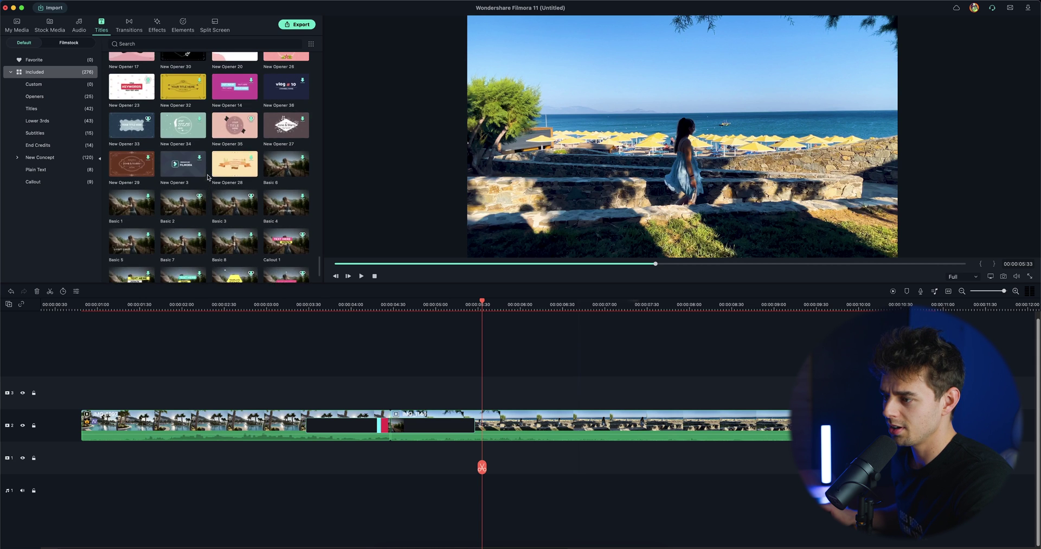
scroll(209, 176, up, 10)
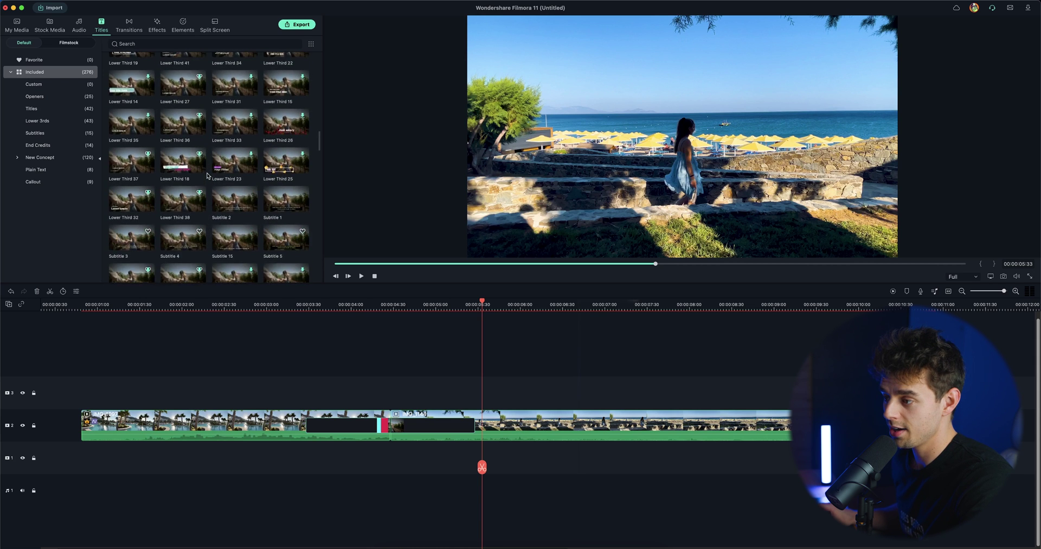
scroll(208, 176, up, 5)
drag(183, 138, 83, 380)
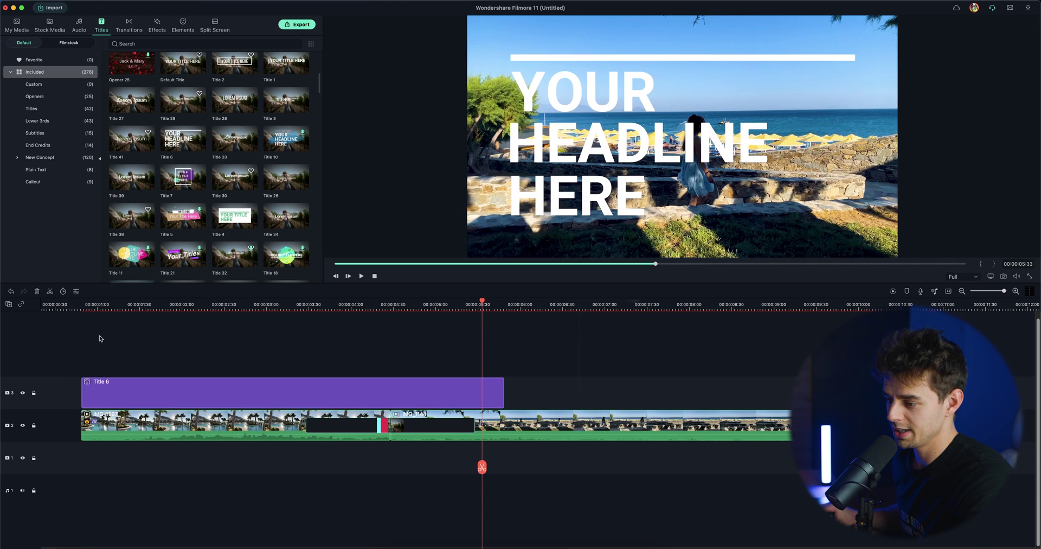
click(82, 305)
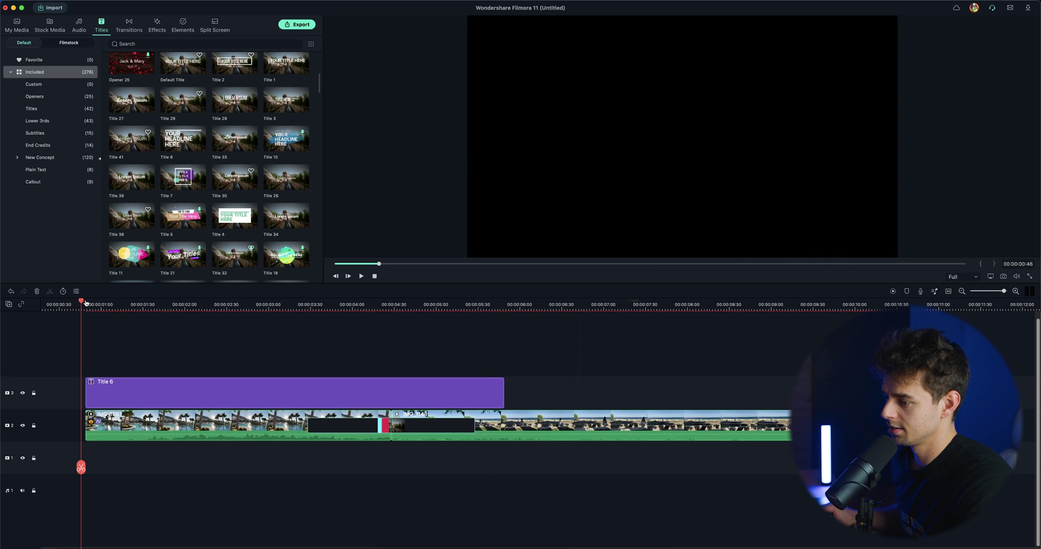
key(space)
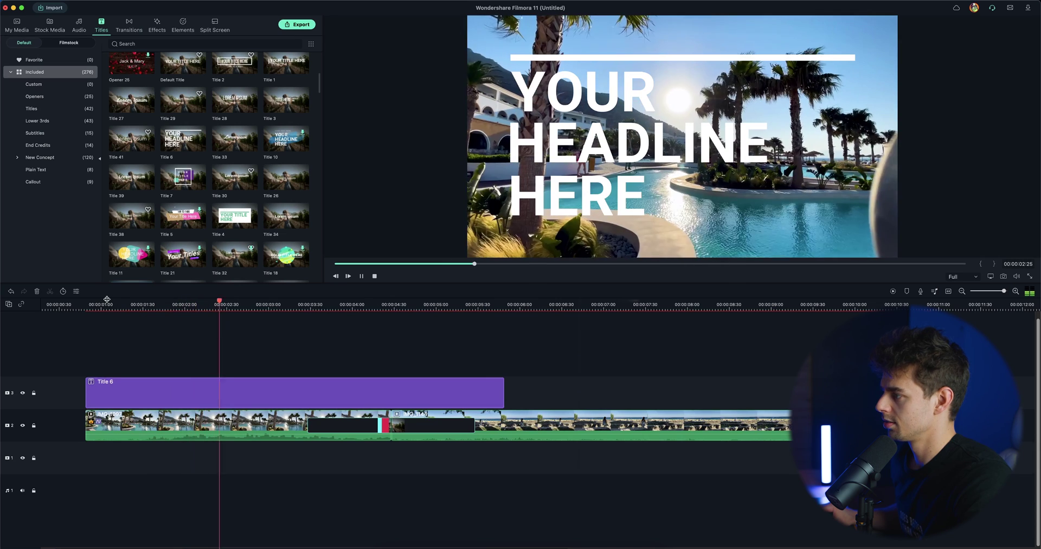
key(space)
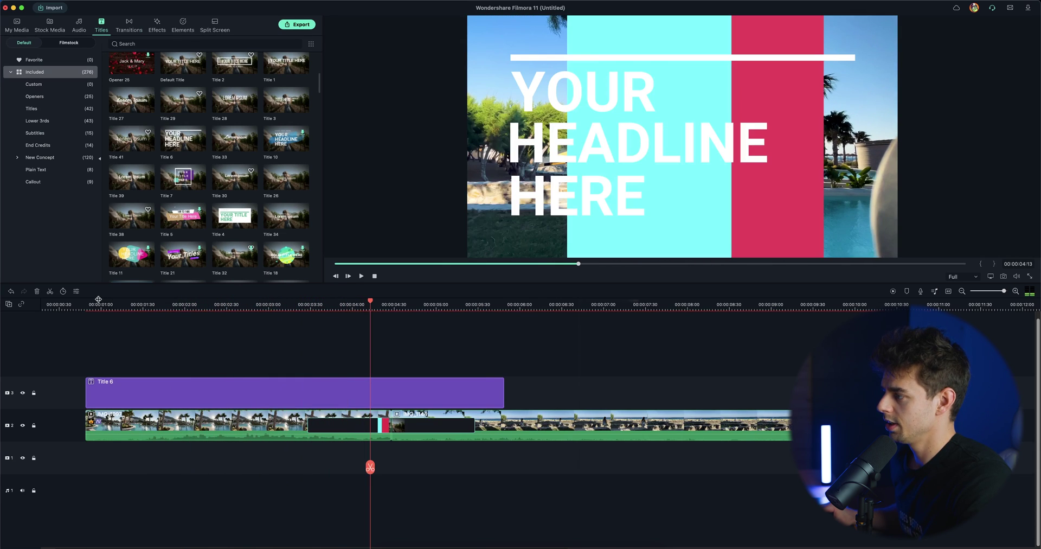
Shorten Title 6 to end with the pool clip and play back its opening.
click(91, 305)
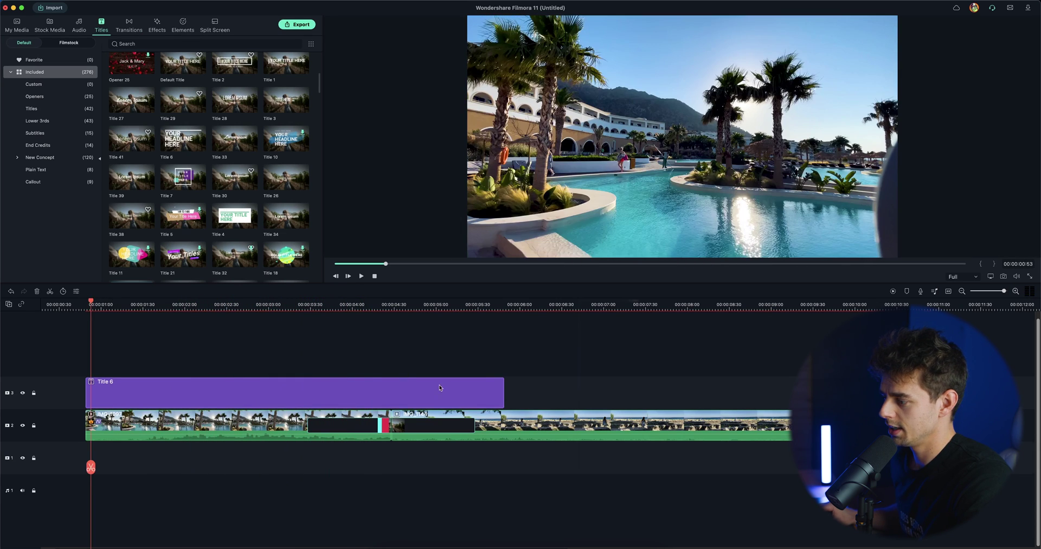
drag(504, 392, 393, 380)
key(space)
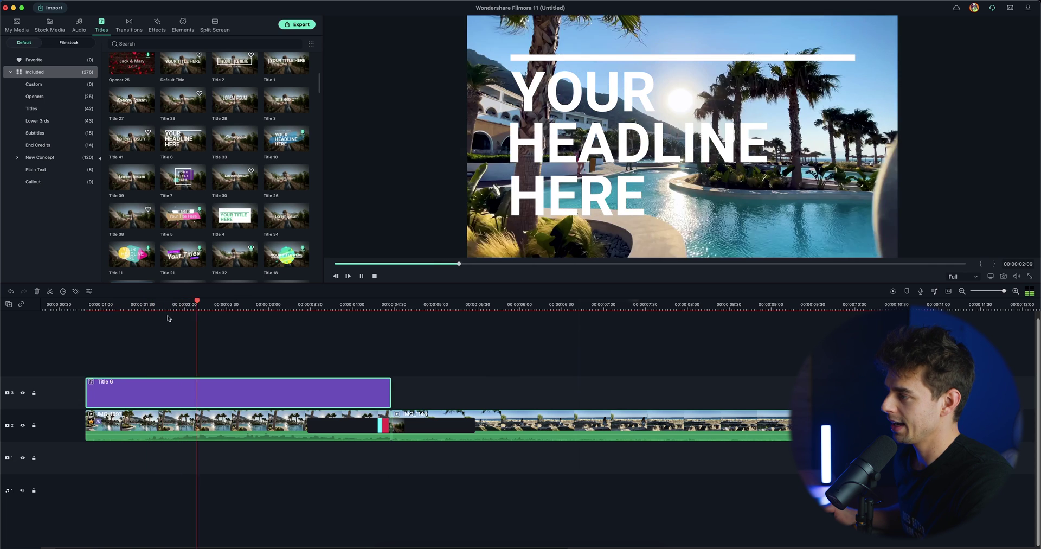
Move Title 6 along video track 3 to start at about 00:00:06:00 above the beach clip, and preview it.
drag(175, 380, 595, 394)
click(499, 307)
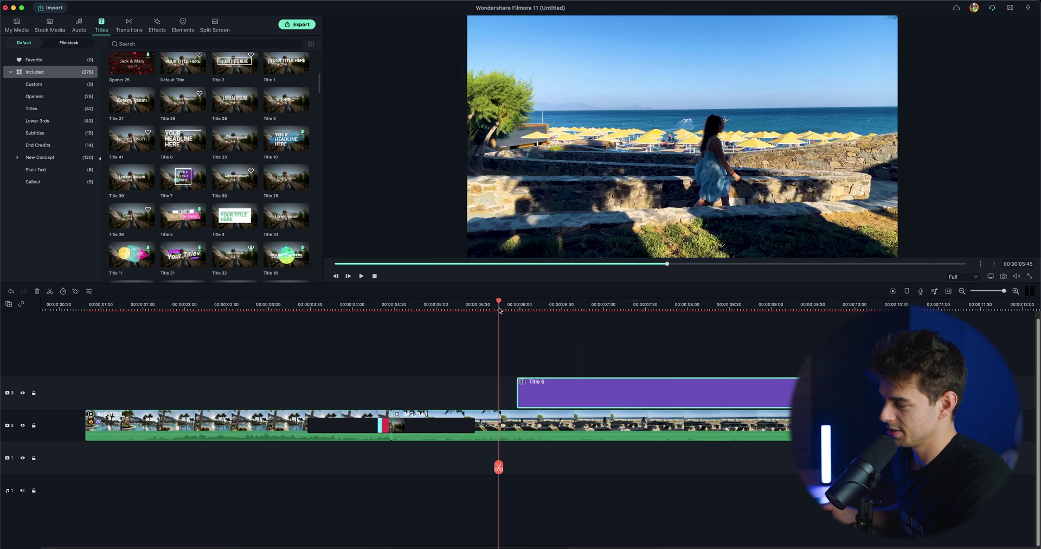
key(space)
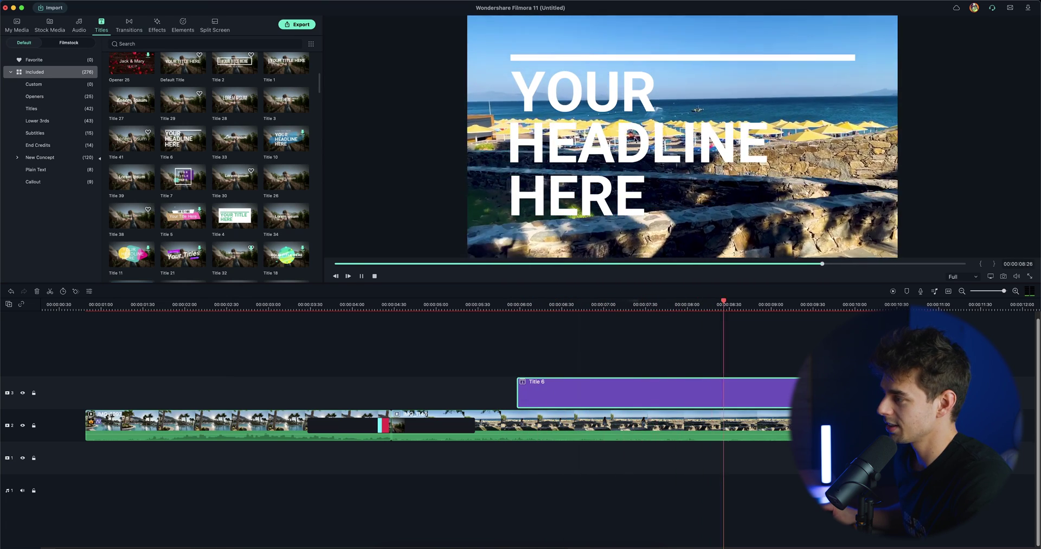
key(space)
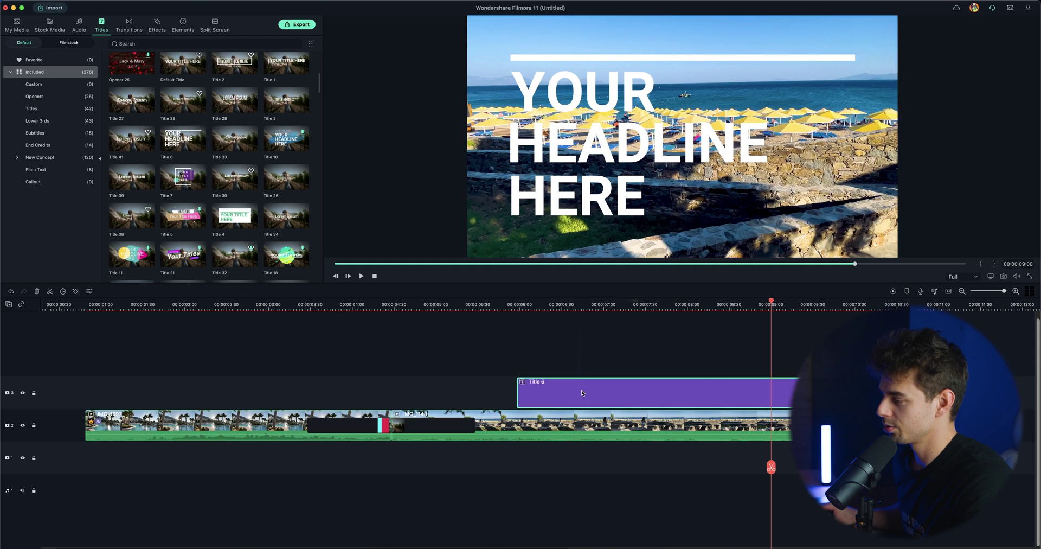
Open Title 6 for editing and examine the font, transform and compositing options of its first text line.
right_click(581, 389)
click(596, 373)
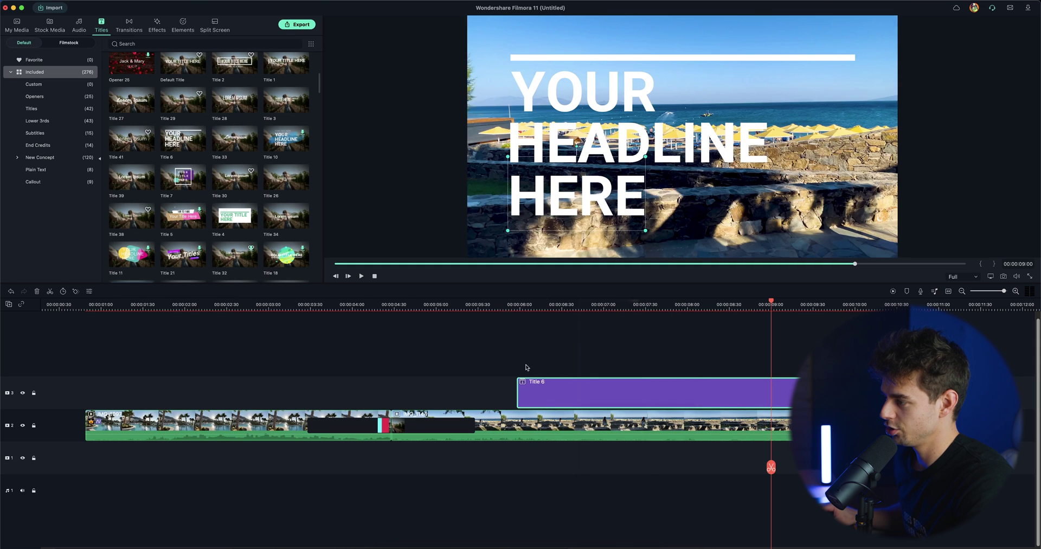
click(615, 94)
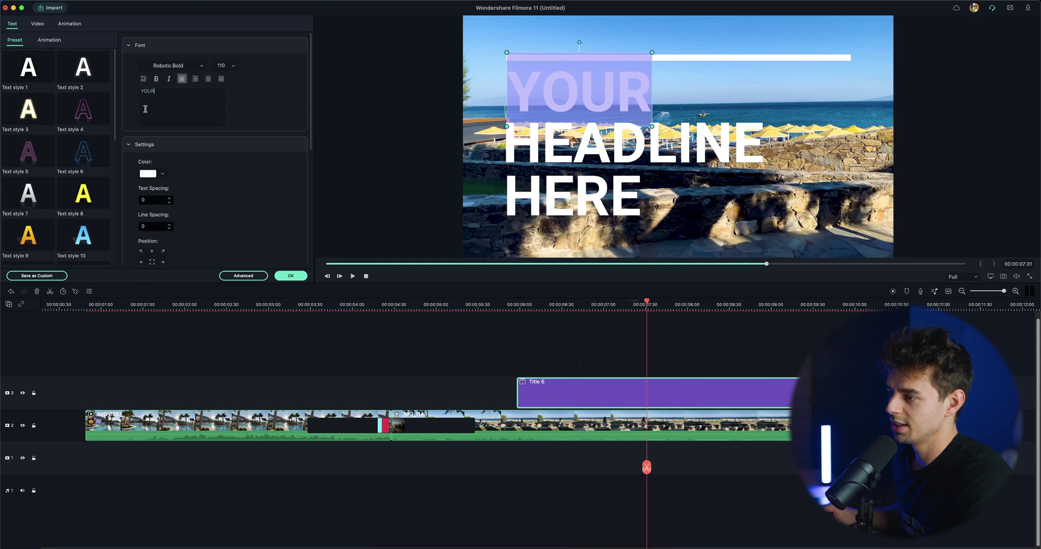
click(224, 66)
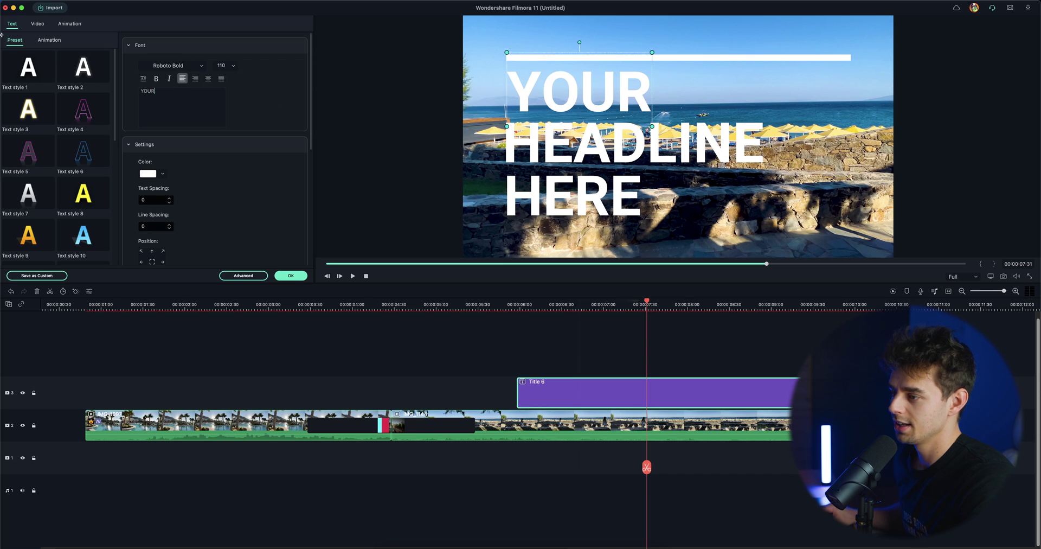
scroll(162, 178, down, 8)
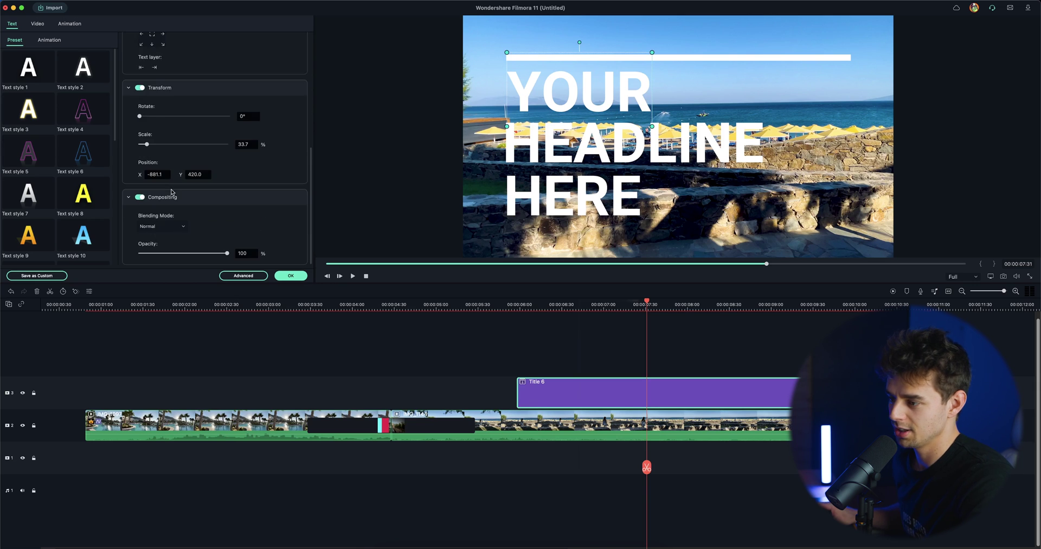
scroll(227, 228, up, 3)
scroll(239, 233, down, 3)
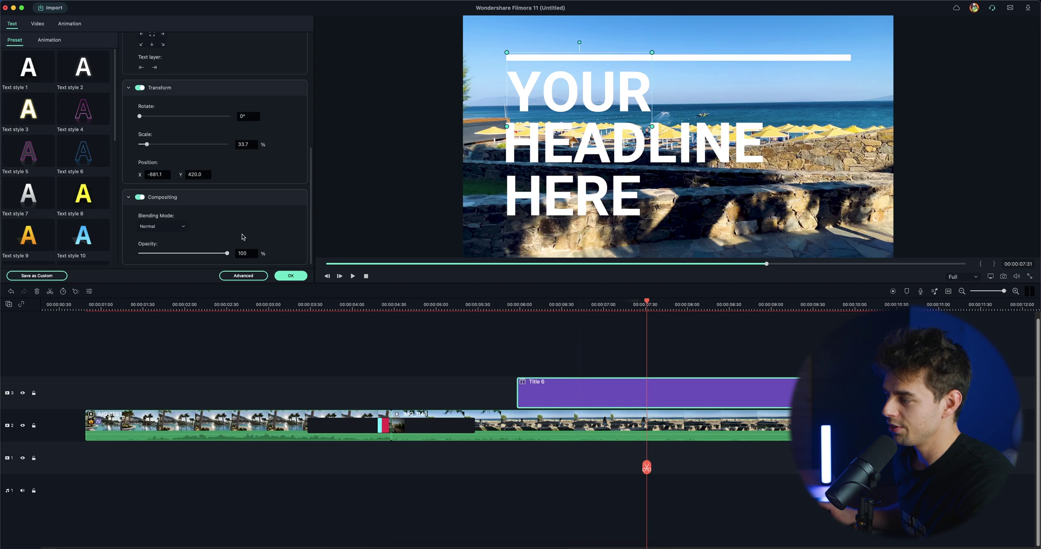
click(448, 357)
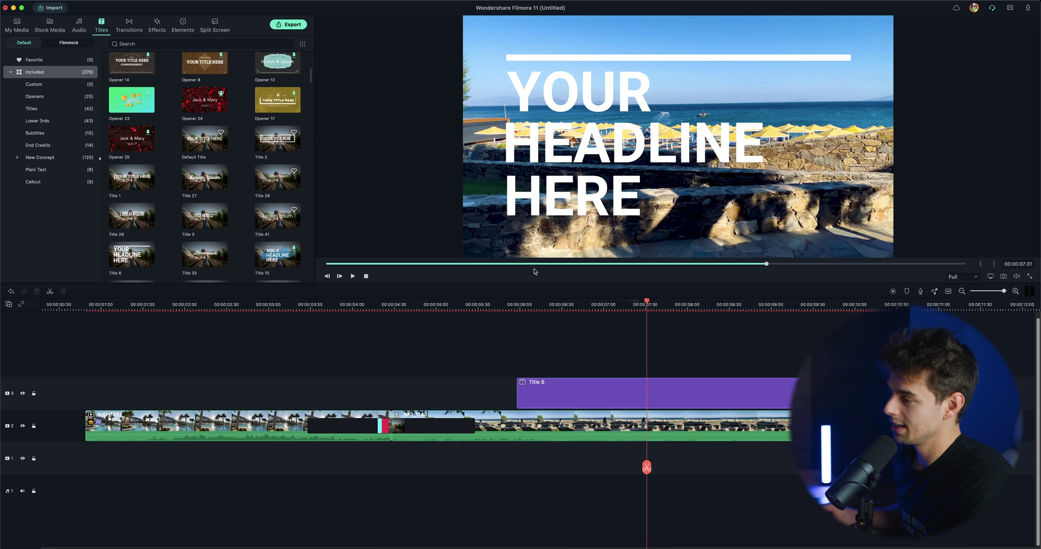
Add the Lower Third 19 title to video track 3 at the start of the pool clip and play it back.
scroll(276, 212, down, 10)
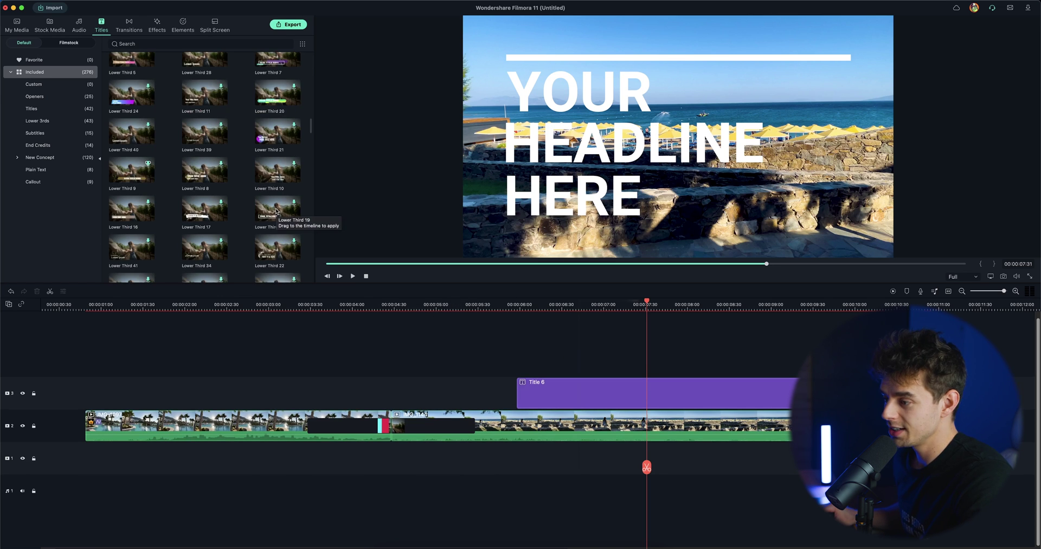
drag(274, 215, 85, 384)
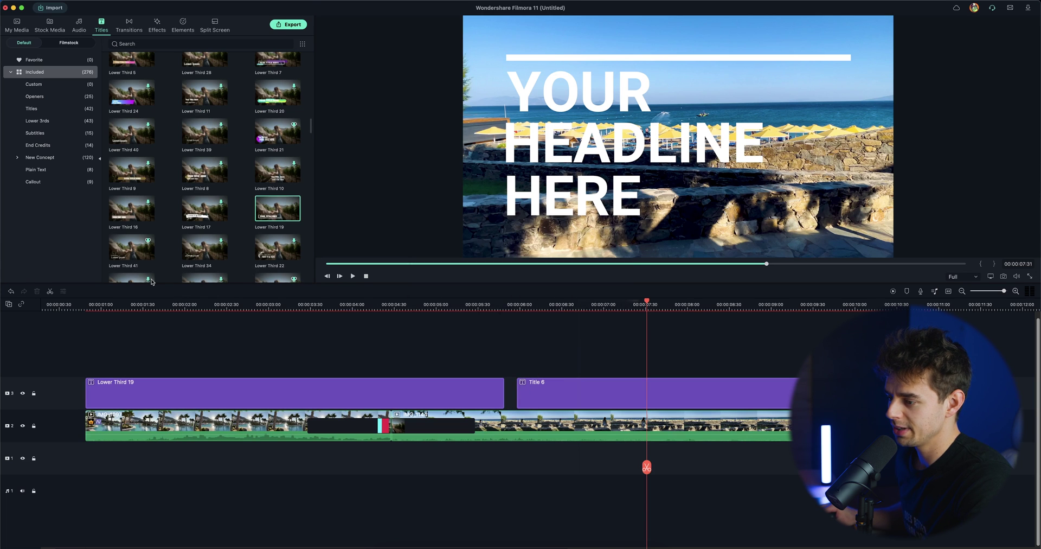
click(87, 306)
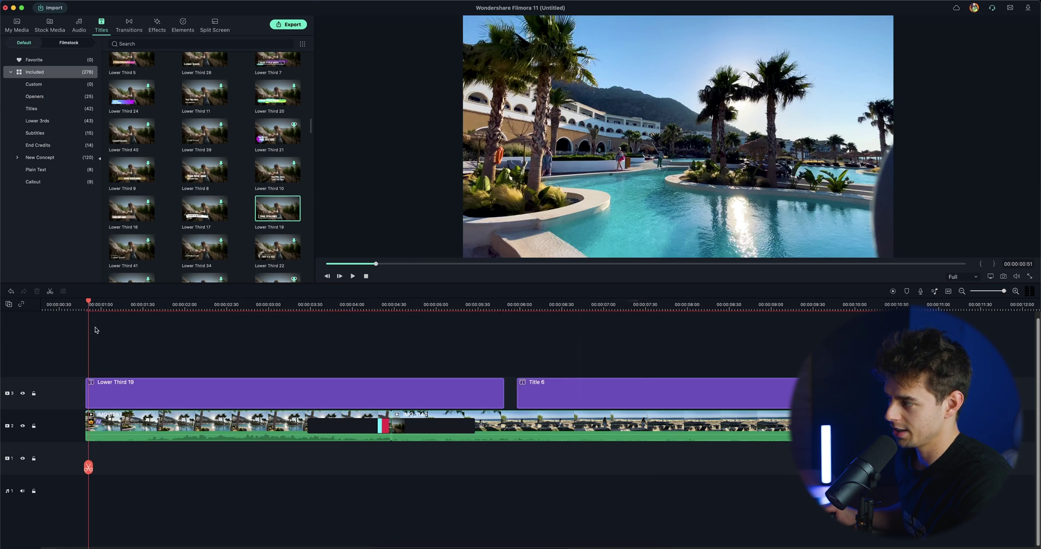
key(space)
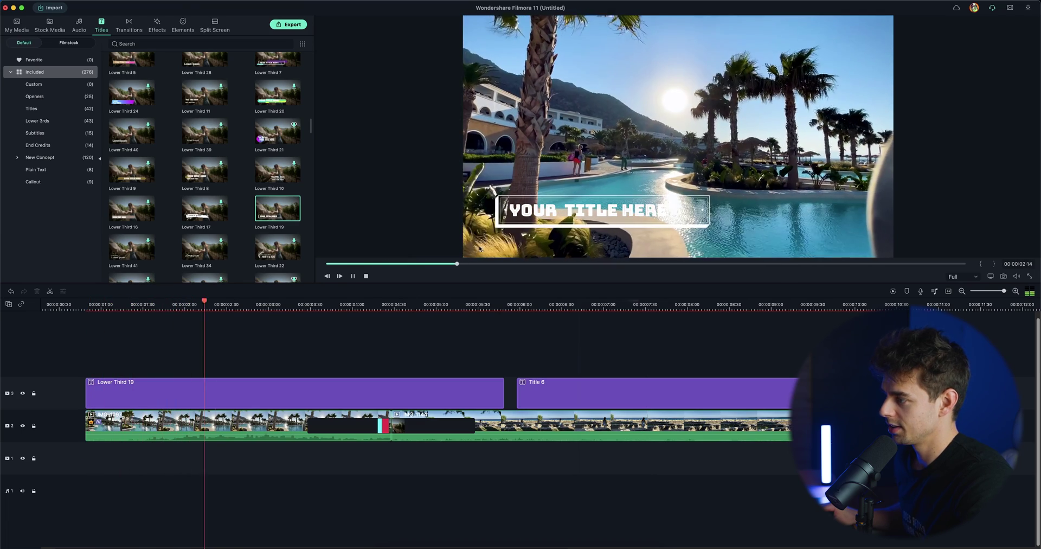
key(space)
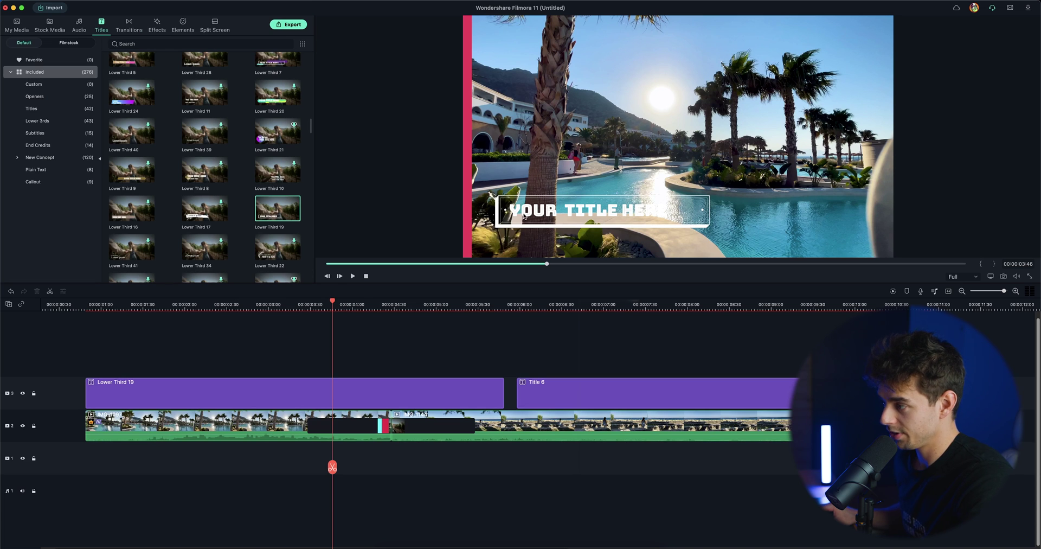
Browse the remaining title templates, from the subtitles and credits through to the New Concept titles and lower thirds.
scroll(250, 228, down, 5)
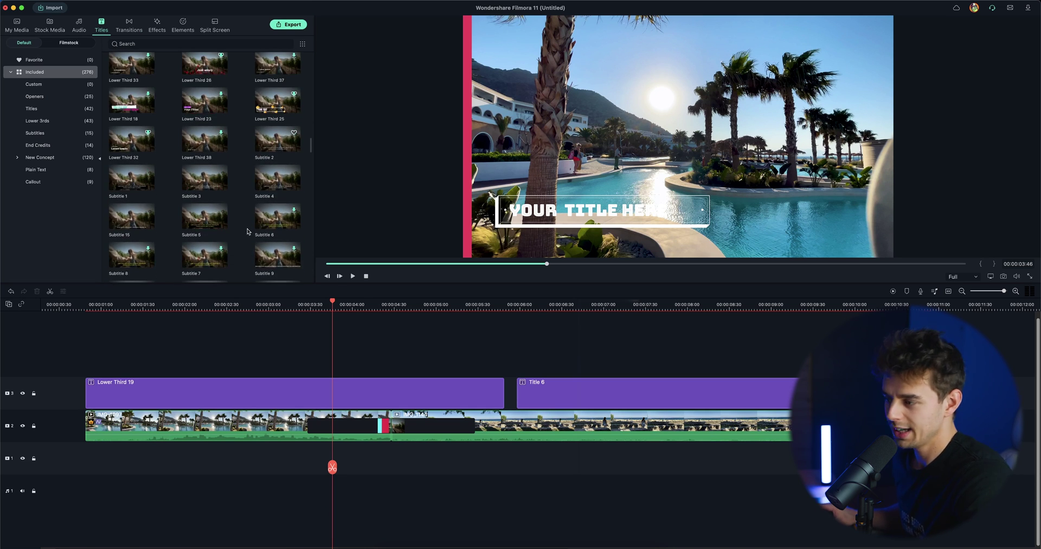
scroll(248, 231, down, 5)
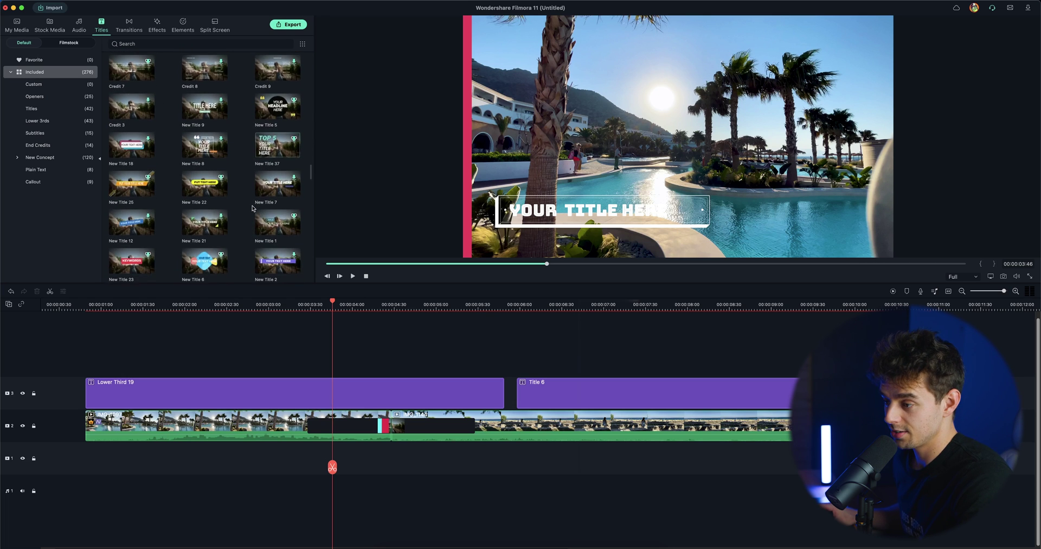
scroll(252, 211, down, 5)
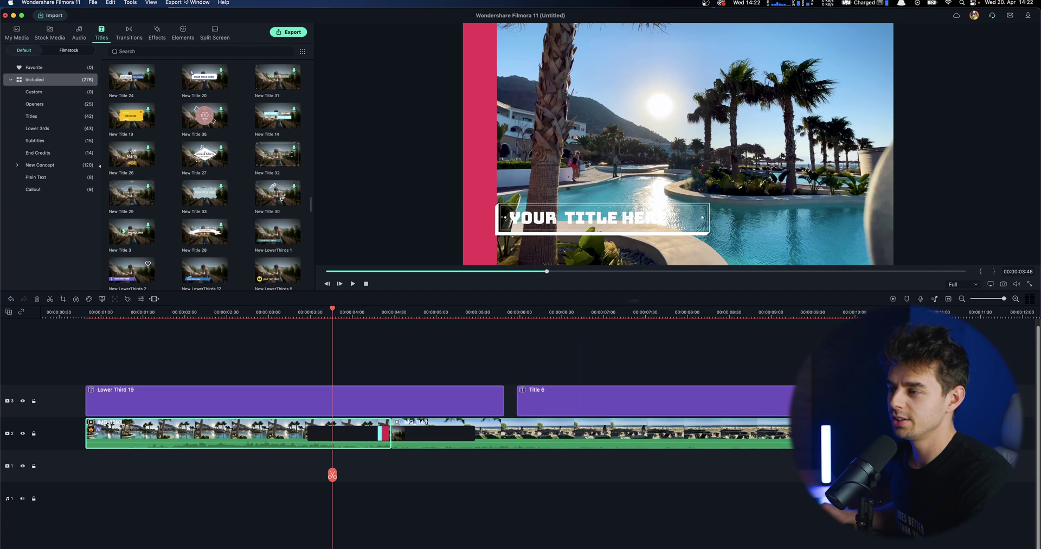
Open the video export settings, look at the device presets, and return to the file formats with MOV selected.
click(181, 4)
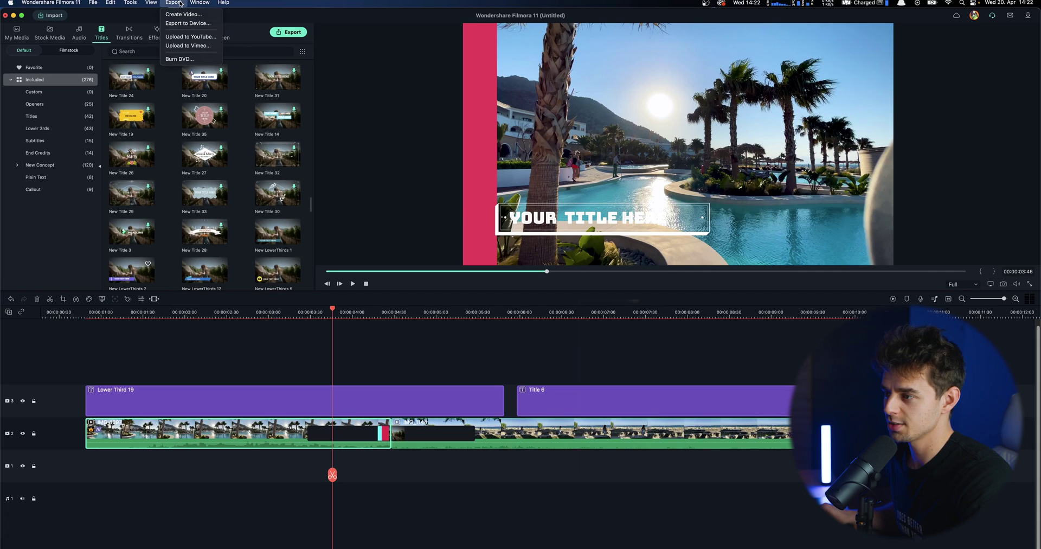
click(199, 15)
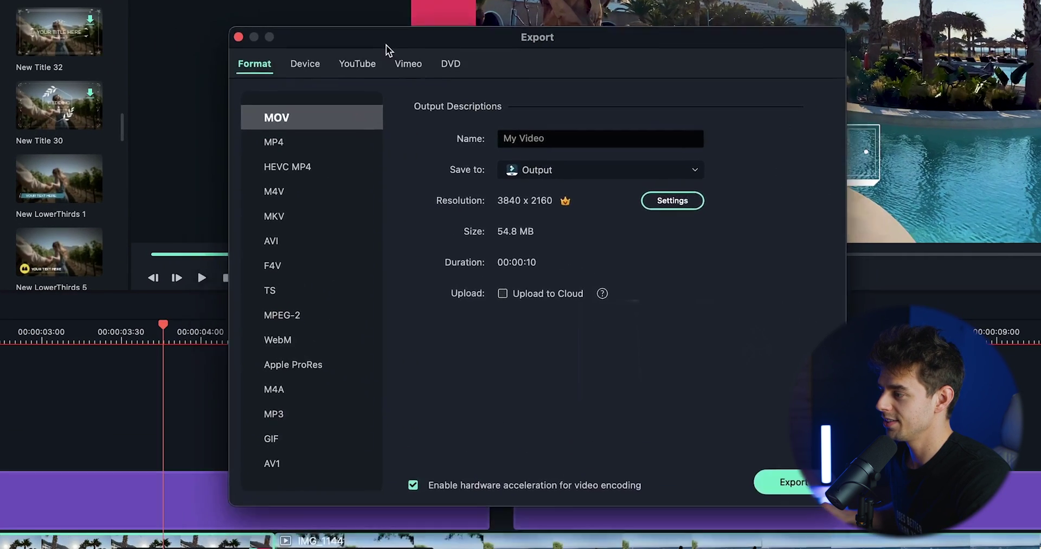
drag(386, 45, 357, 63)
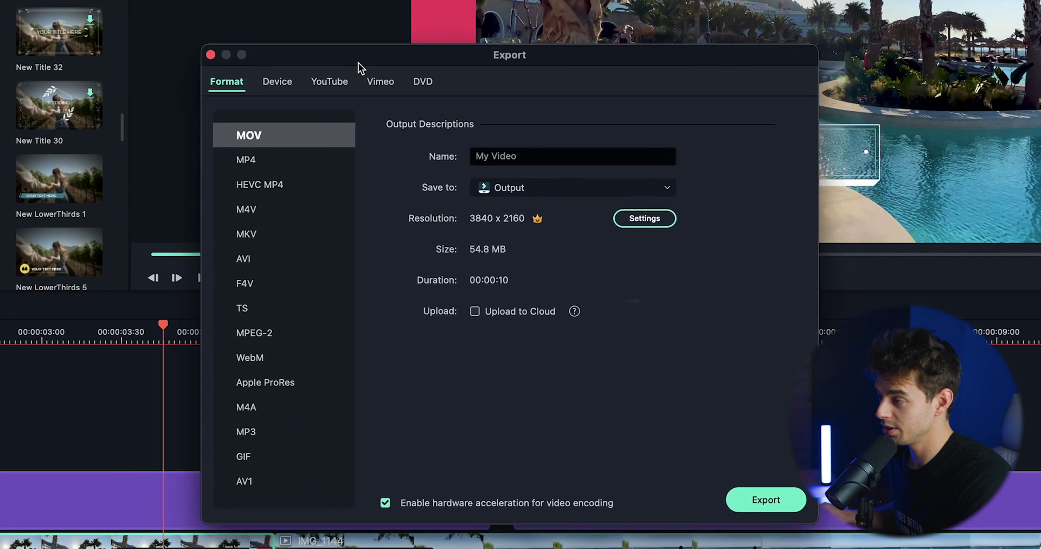
click(269, 84)
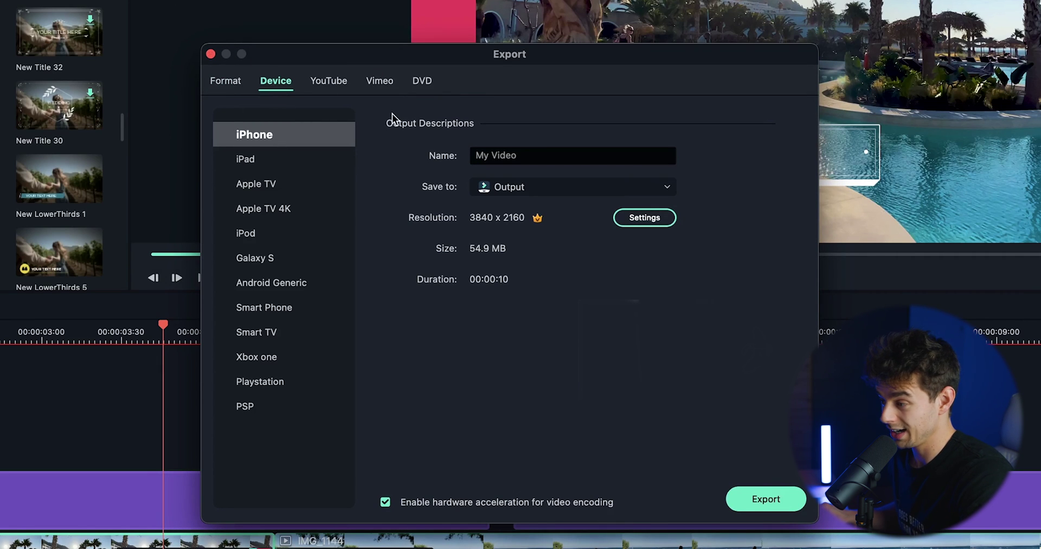
click(235, 84)
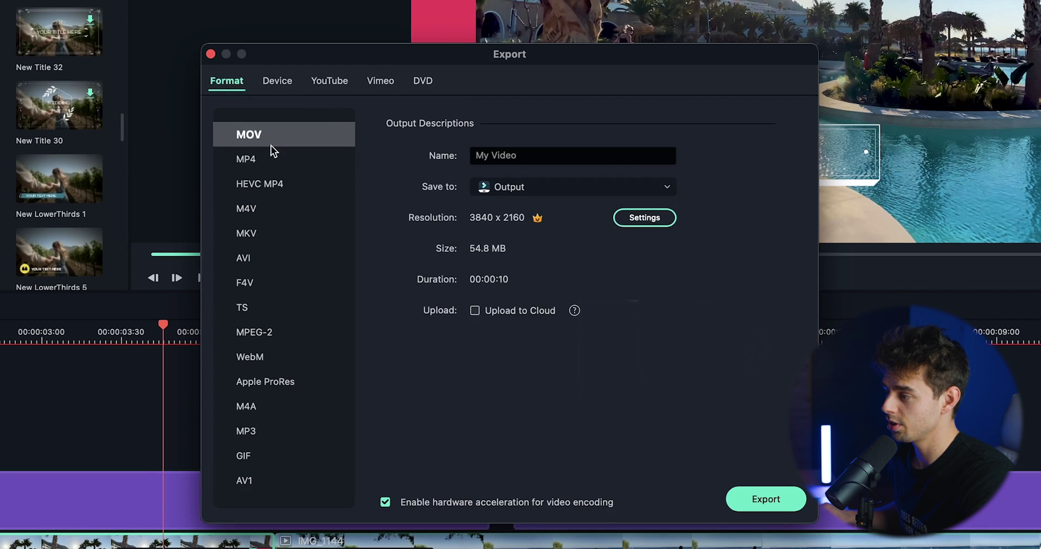
Examine the output name and the available save locations for the exported video.
click(541, 186)
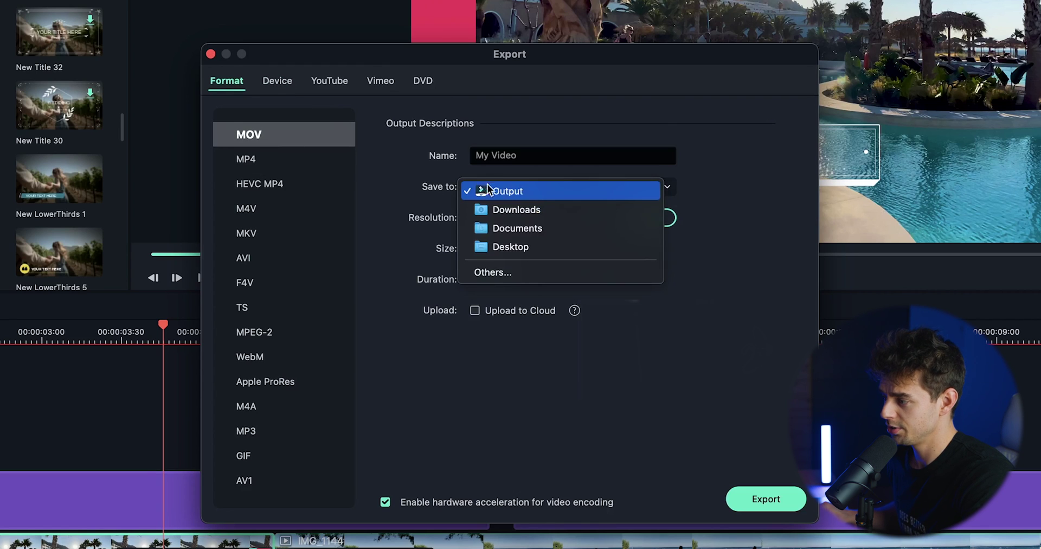
click(504, 155)
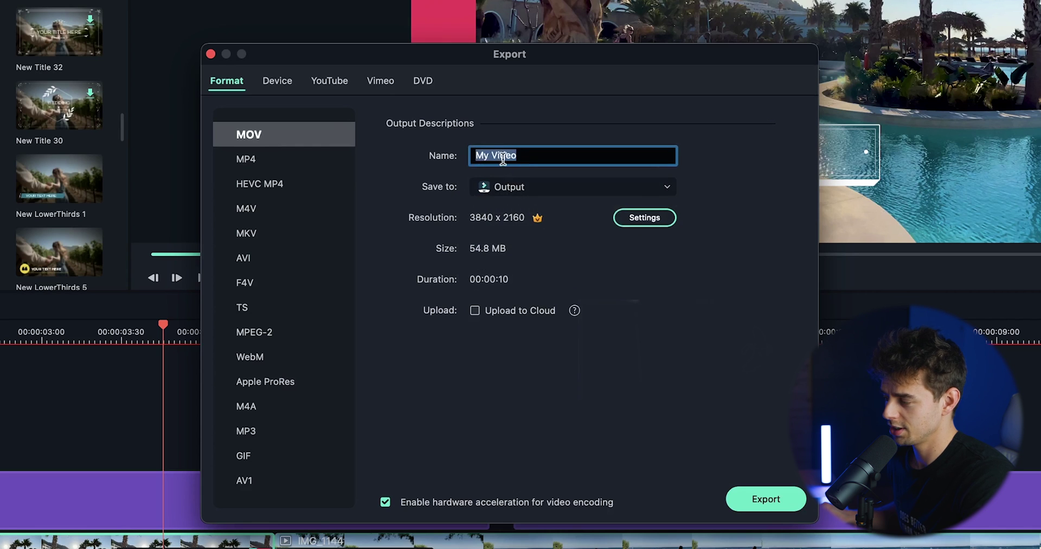
click(532, 188)
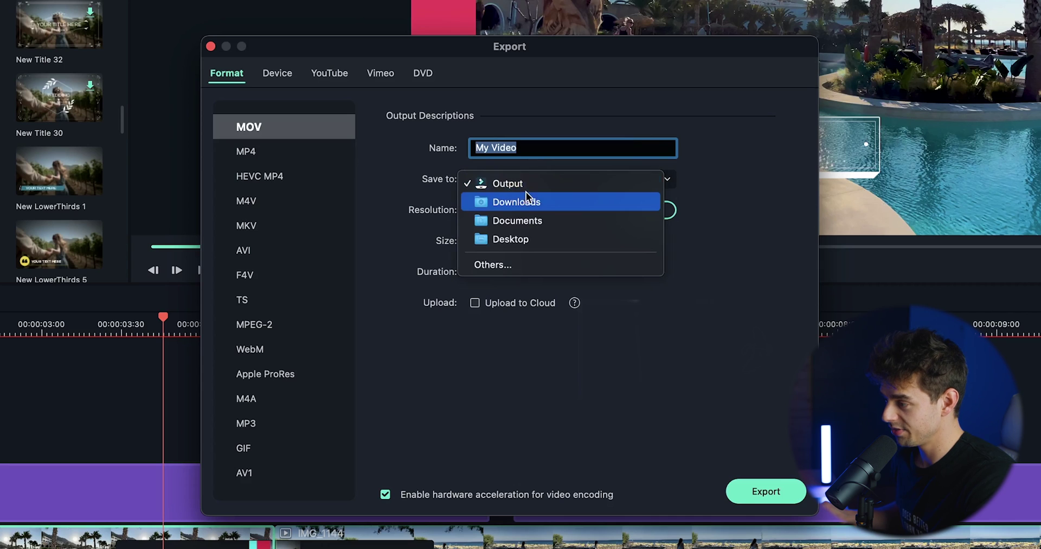
click(727, 175)
click(579, 184)
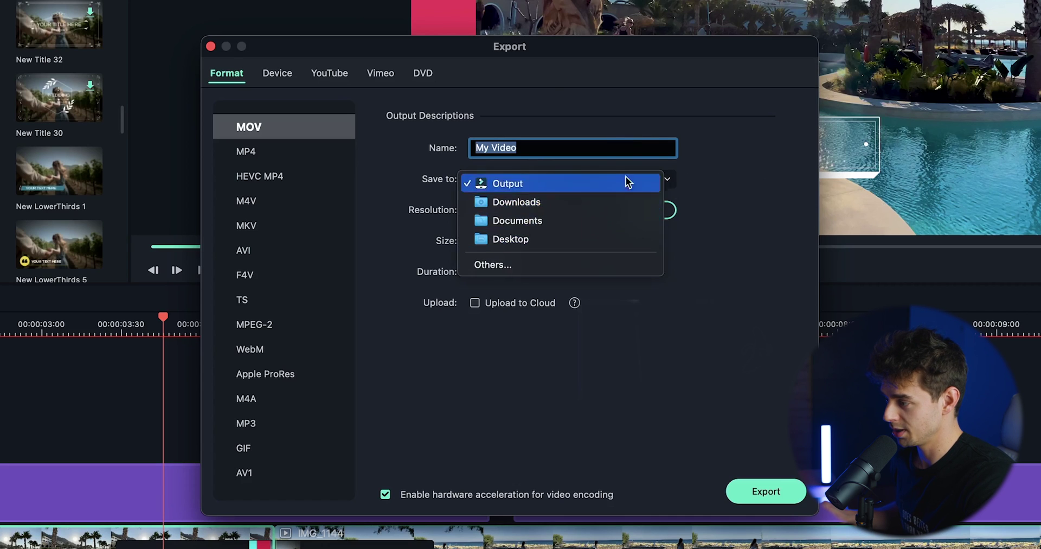
click(724, 173)
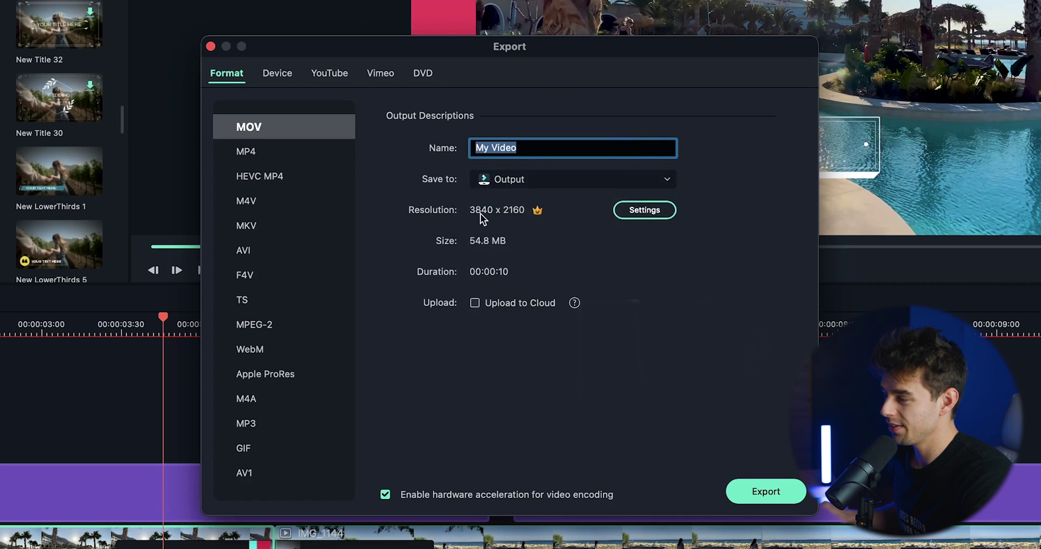
Set the MOV export quality to Best in the detailed output settings.
click(642, 211)
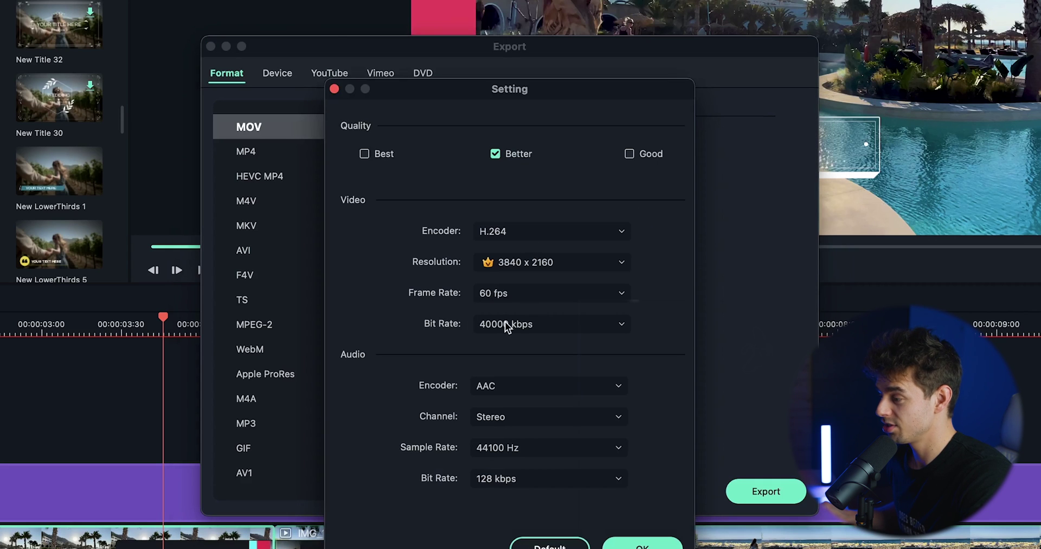
click(512, 287)
click(672, 265)
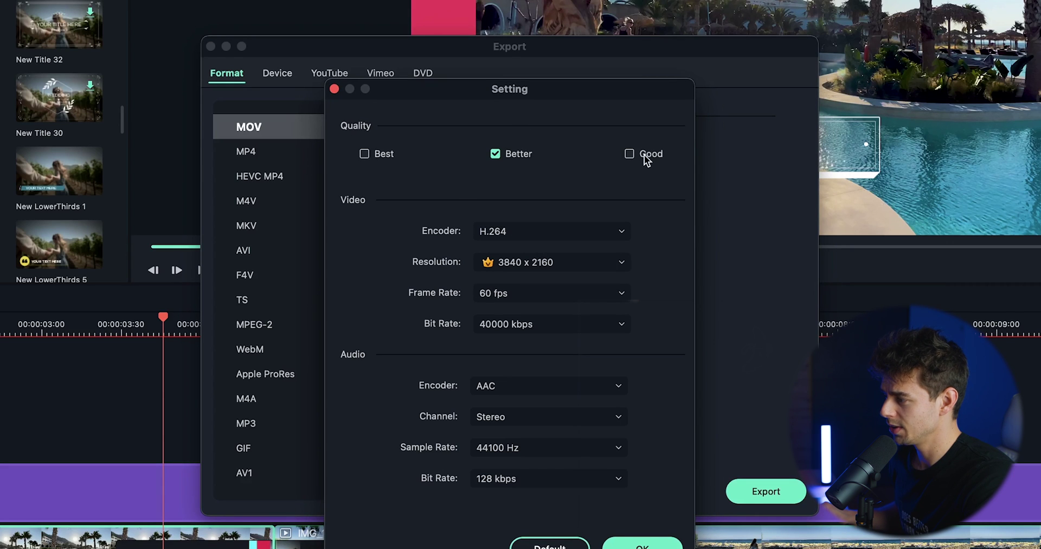
click(375, 154)
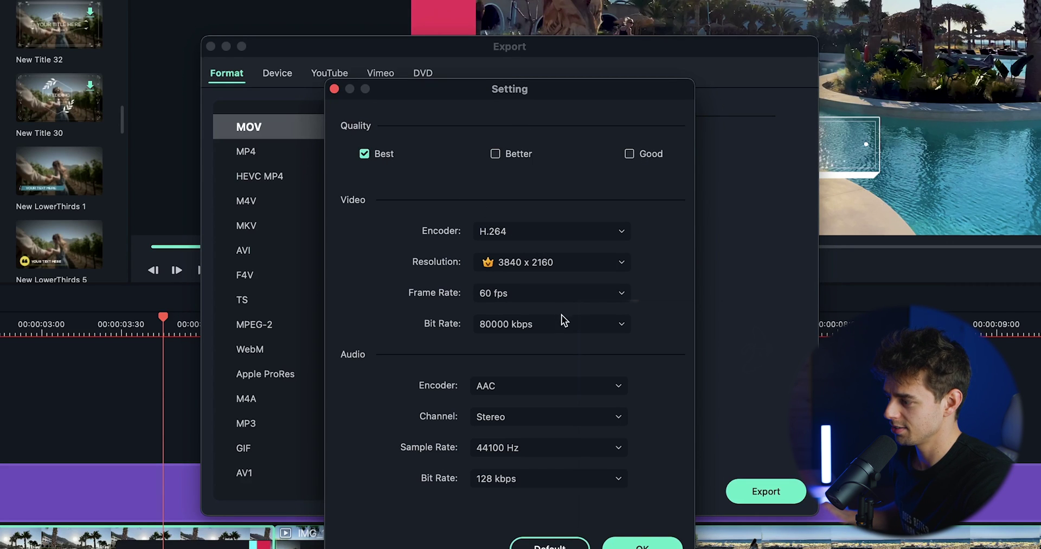
click(642, 544)
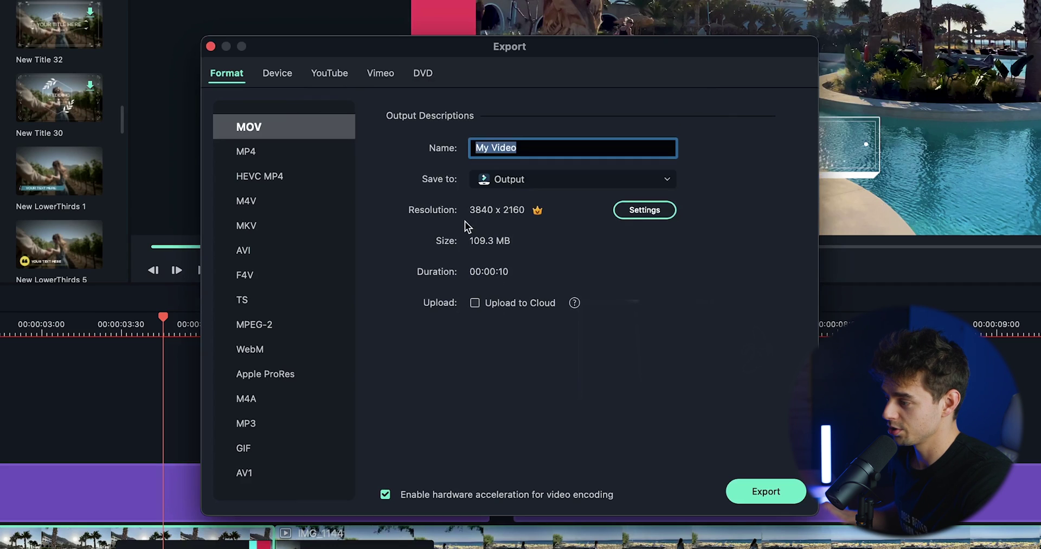